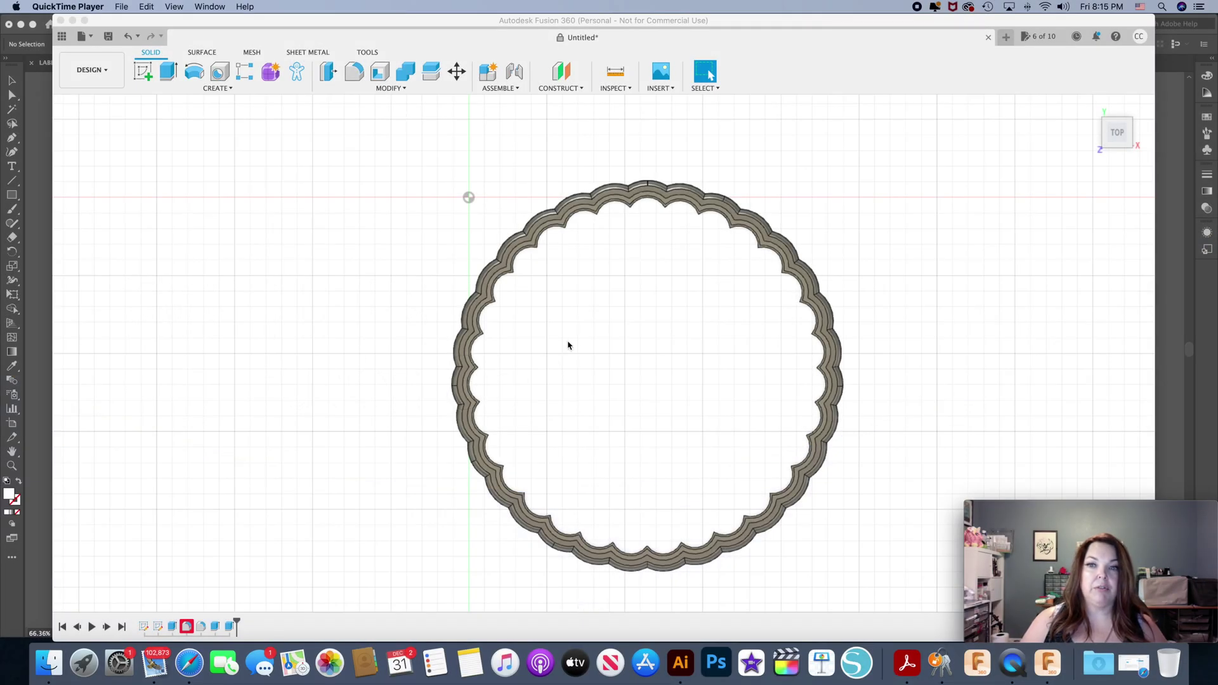
Orbit the scalloped cutter from the flat top view into a tilted isometric perspective.
click(1115, 146)
mouse_move(1115, 146)
mouse_down()
mouse_move(1116, 134)
mouse_move(1113, 145)
mouse_up()
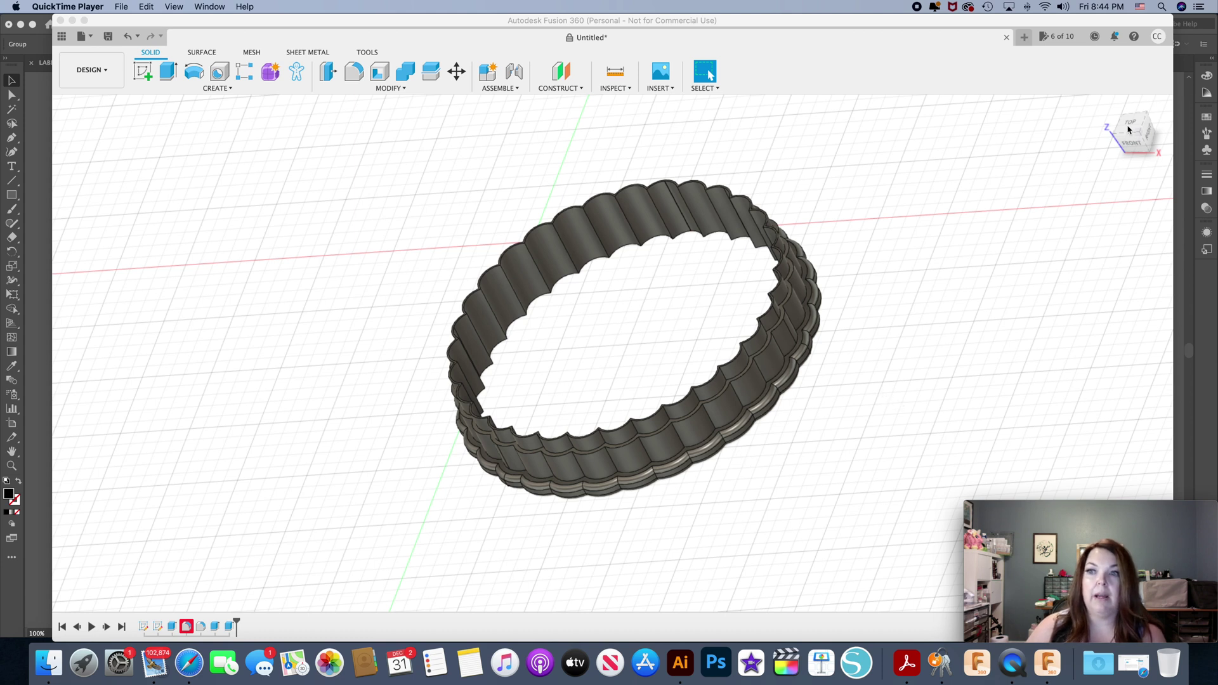
click(697, 18)
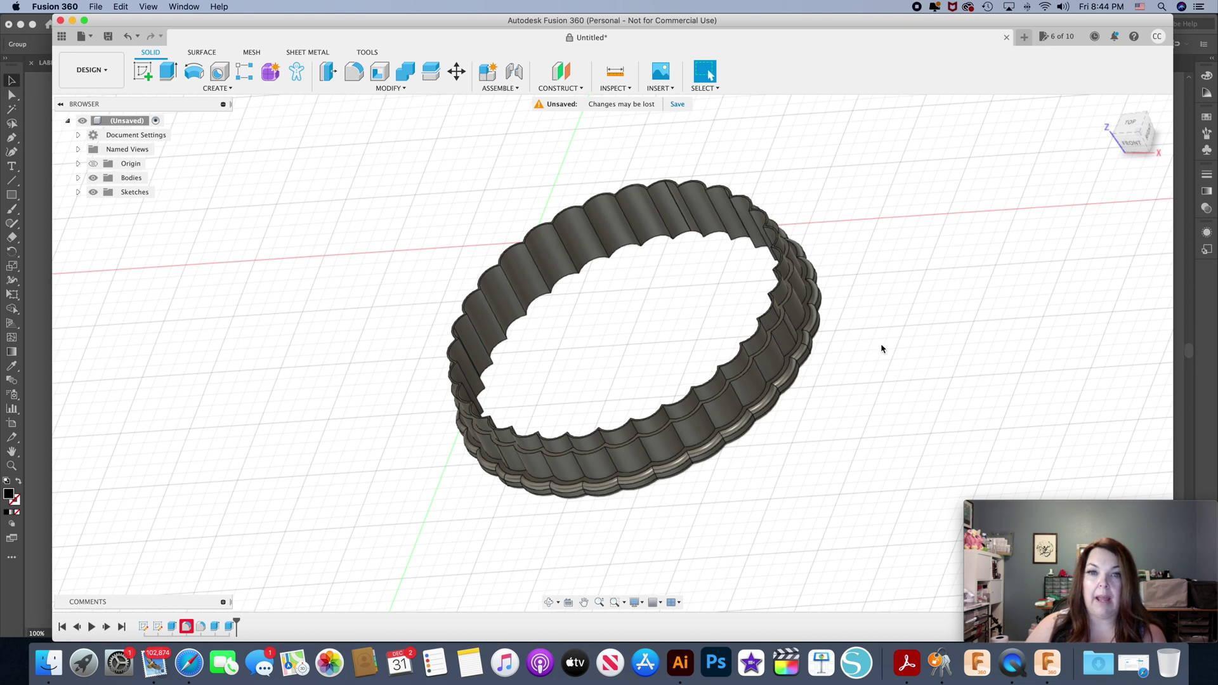
Orbit the scalloped cutter ring back toward the top so it's seen mostly from above.
mouse_move(1136, 130)
mouse_down()
mouse_move(1142, 102)
mouse_move(1148, 126)
mouse_move(1106, 171)
mouse_move(1093, 168)
mouse_move(1145, 148)
mouse_move(1136, 115)
mouse_move(1138, 140)
mouse_move(1108, 119)
mouse_up()
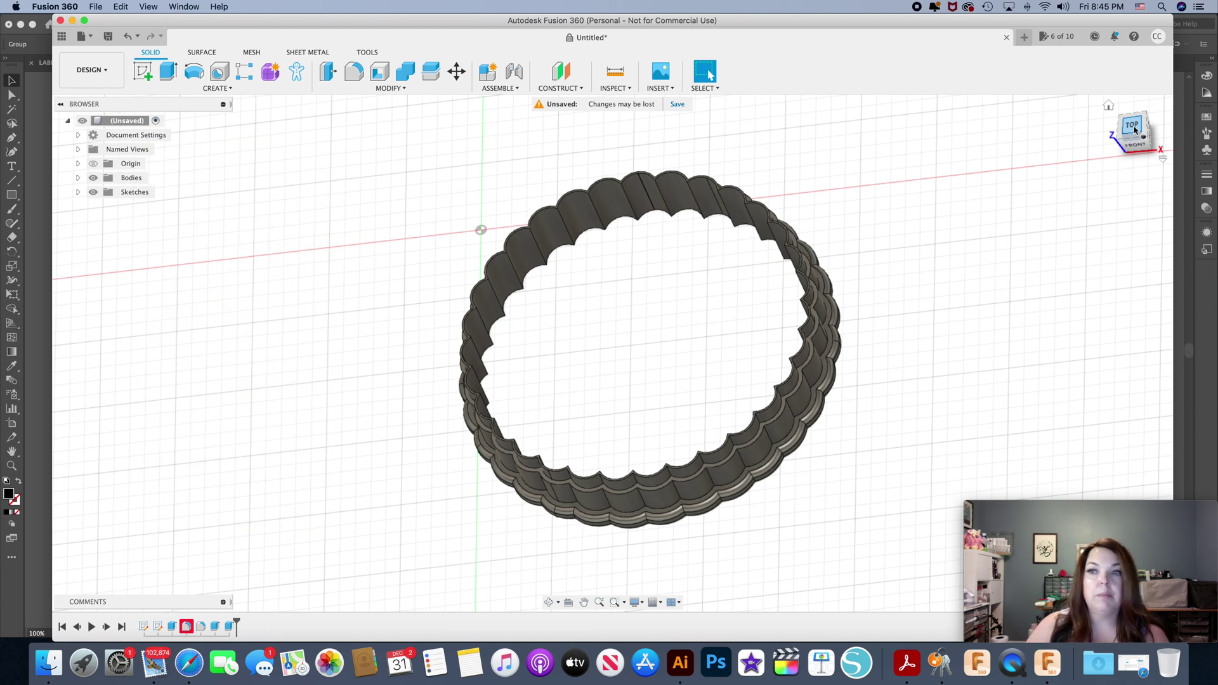
click(42, 300)
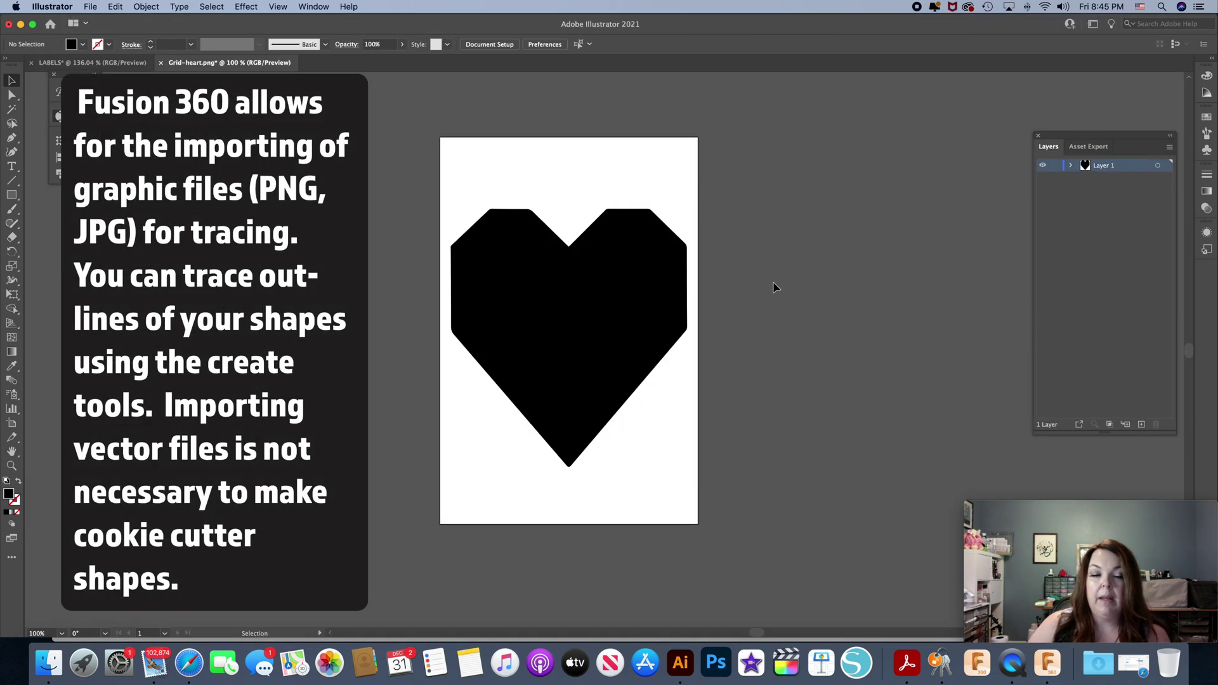
Select the black heart group and drag it around until it sits slightly lower on the artboard.
click(552, 301)
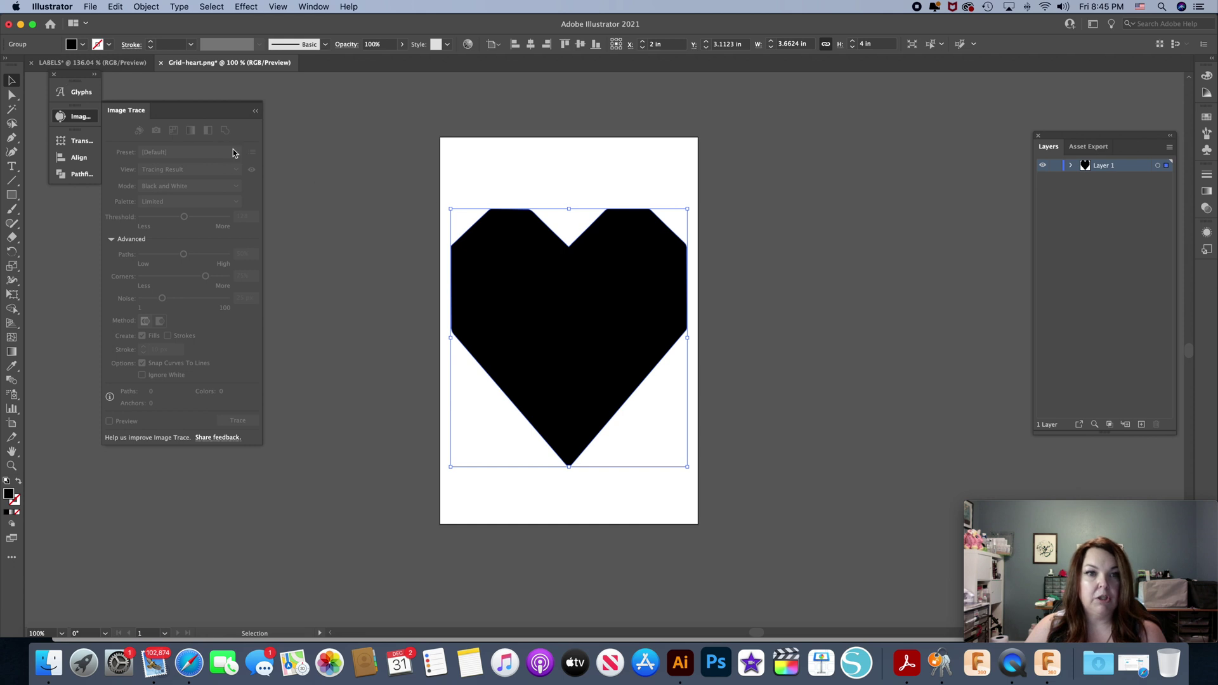
drag(593, 290, 620, 312)
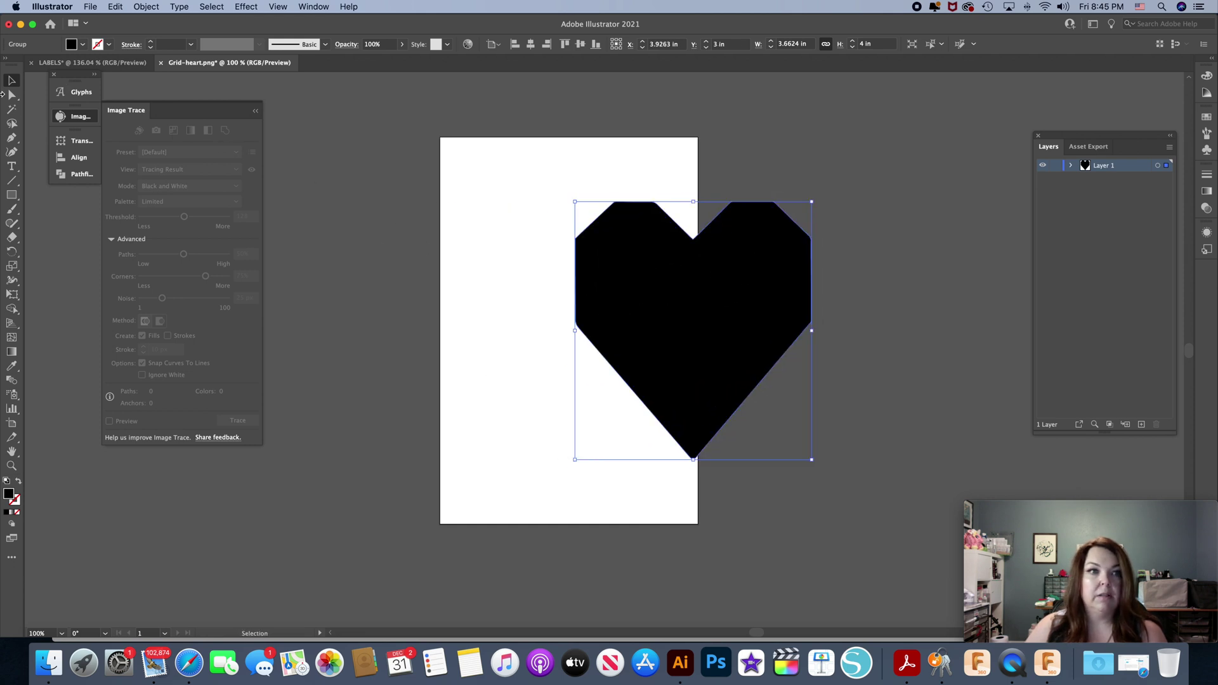
drag(805, 350, 799, 318)
drag(708, 309, 593, 361)
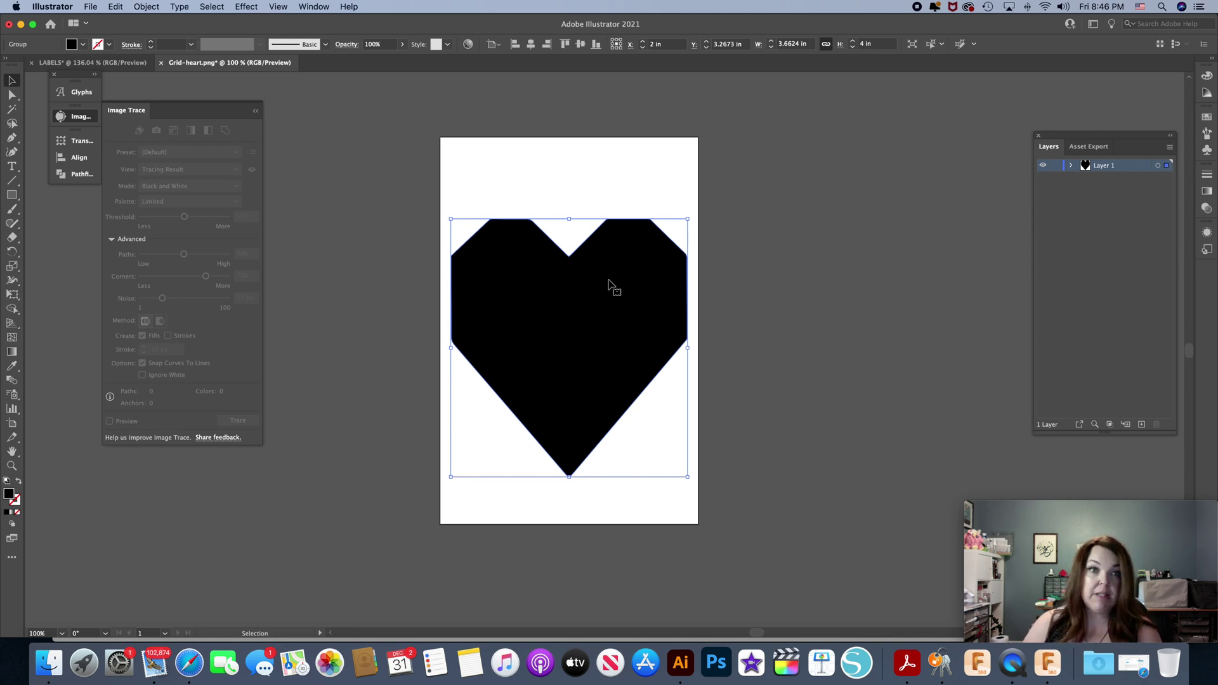
click(90, 8)
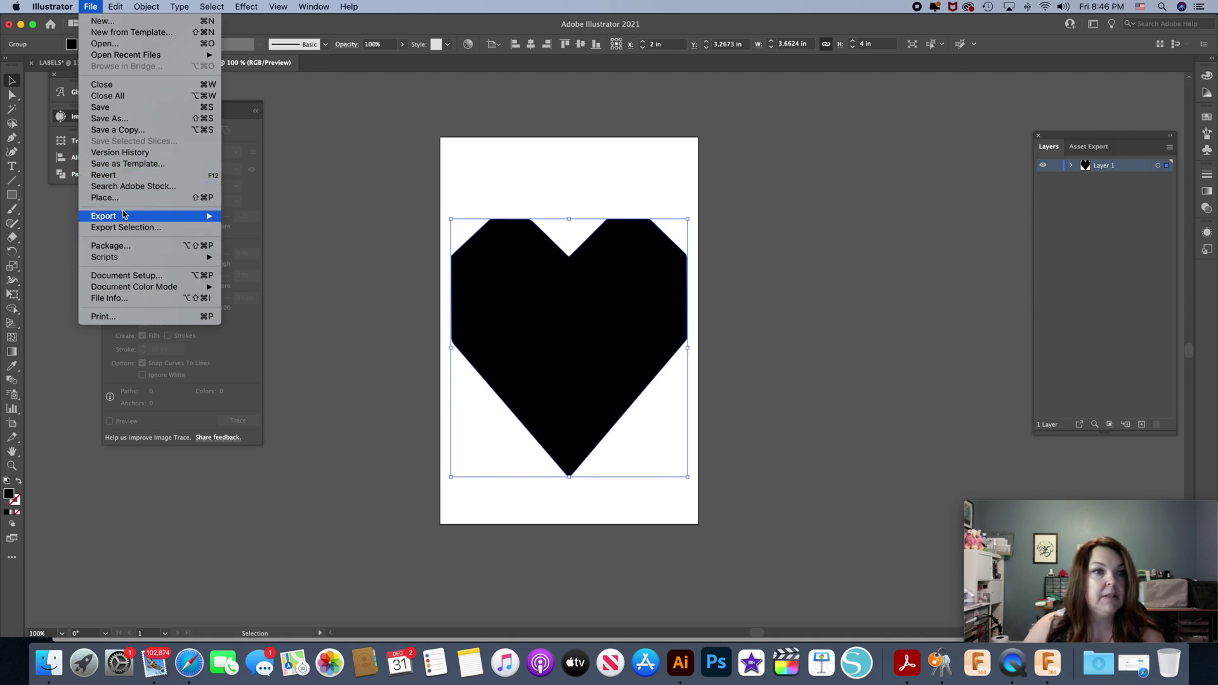
Browse the Export As format list keeping DXF, cancel the export, and return to Fusion 360.
key(Escape)
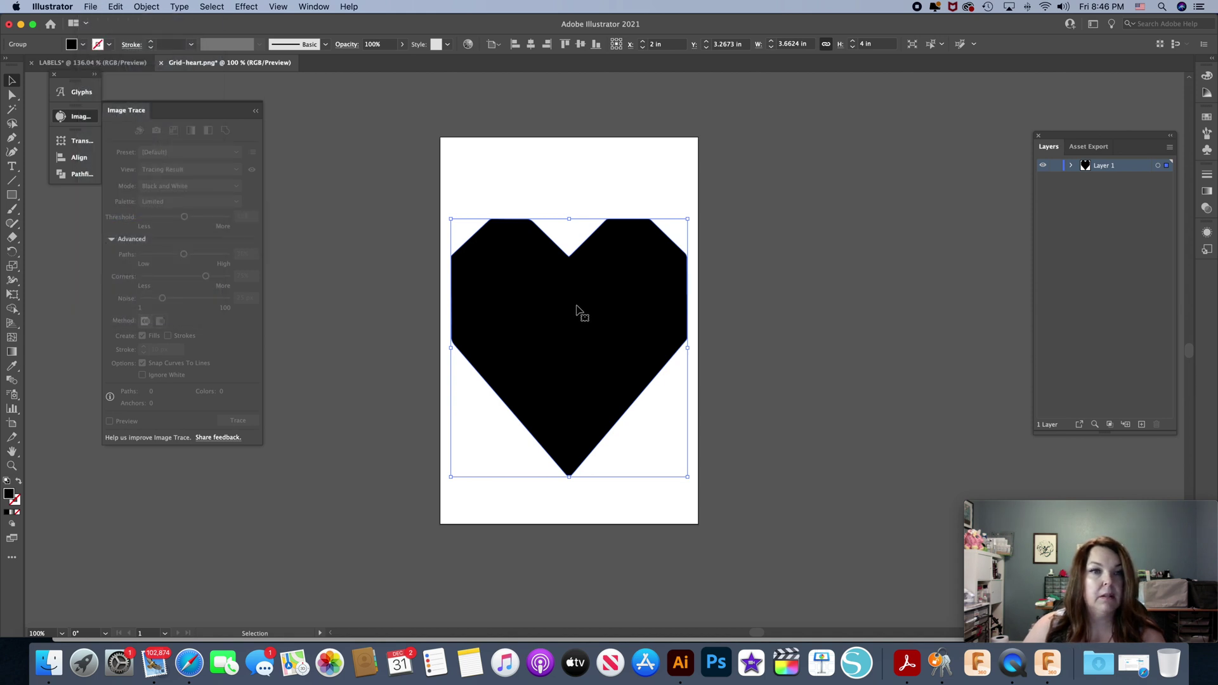
click(92, 7)
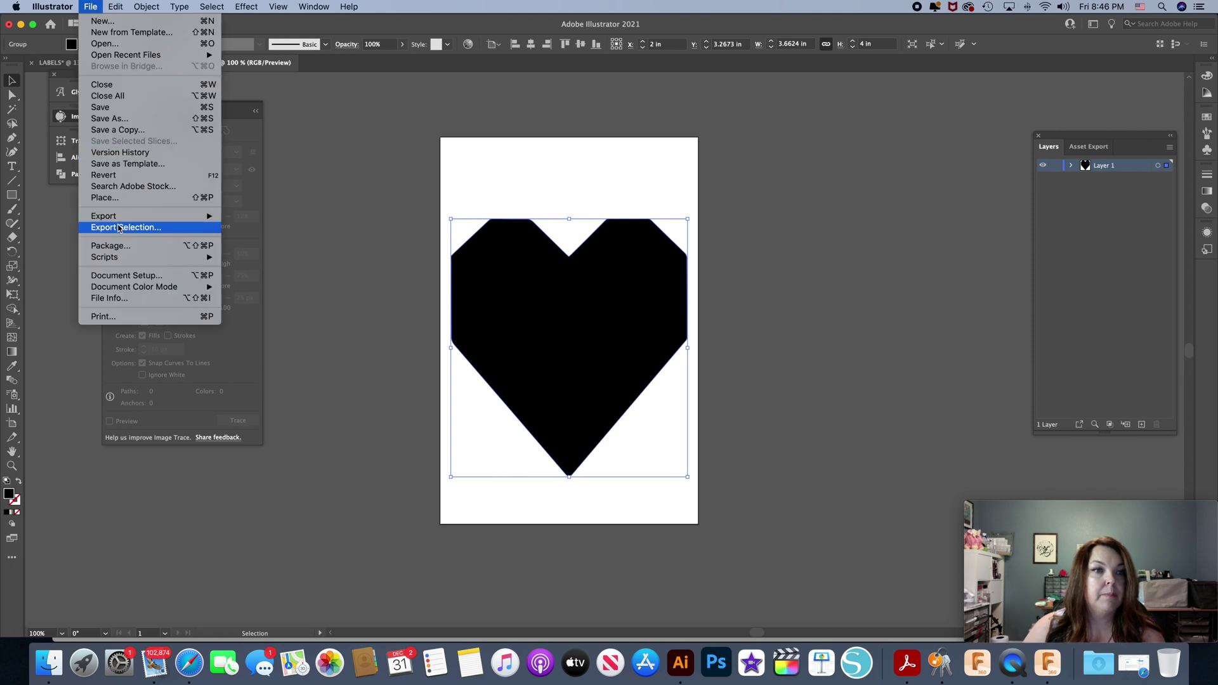
mouse_move(124, 216)
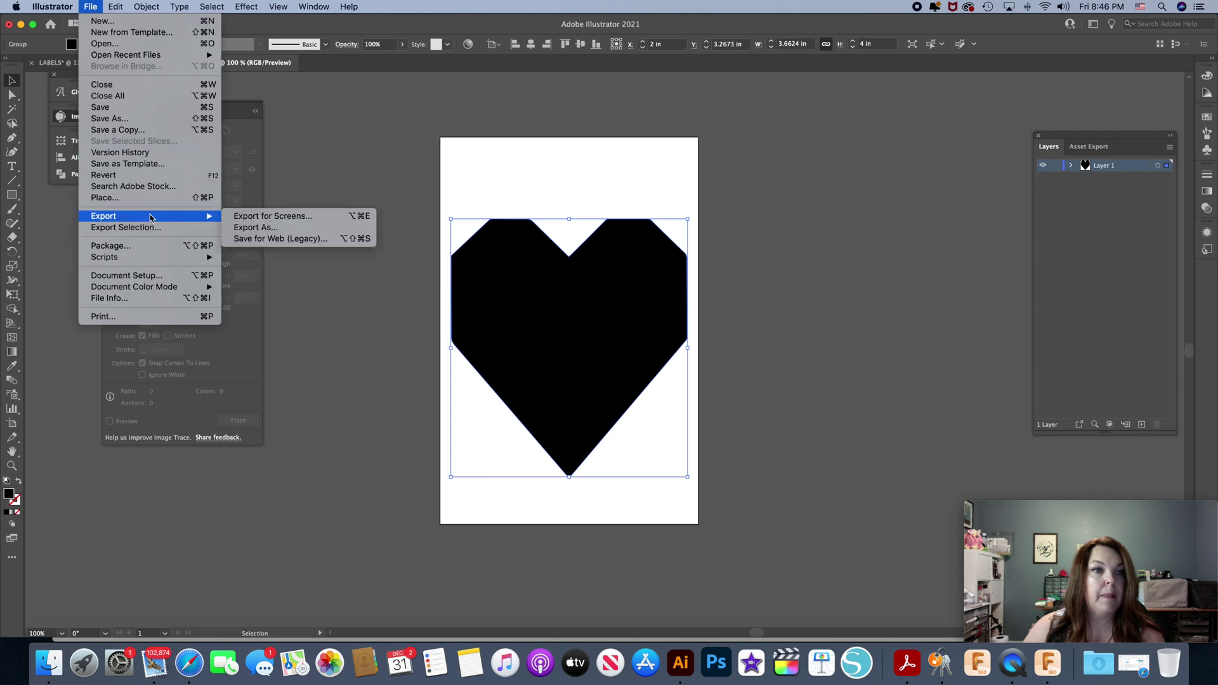
click(251, 228)
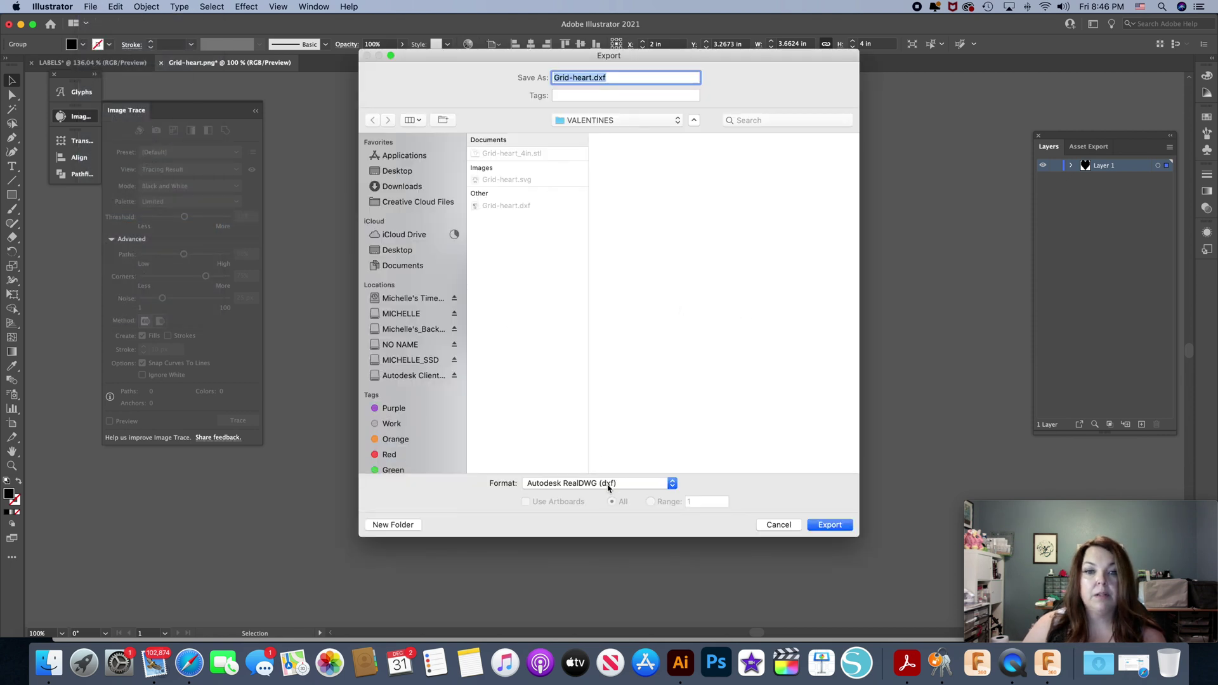
click(608, 485)
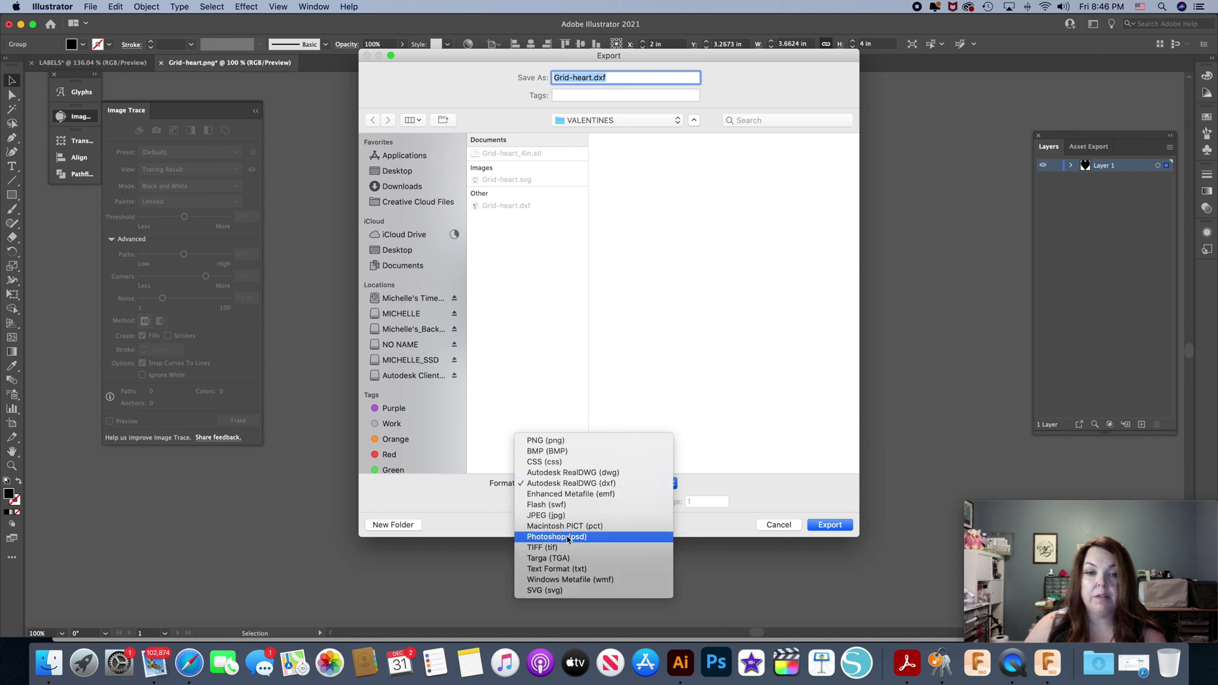
click(757, 439)
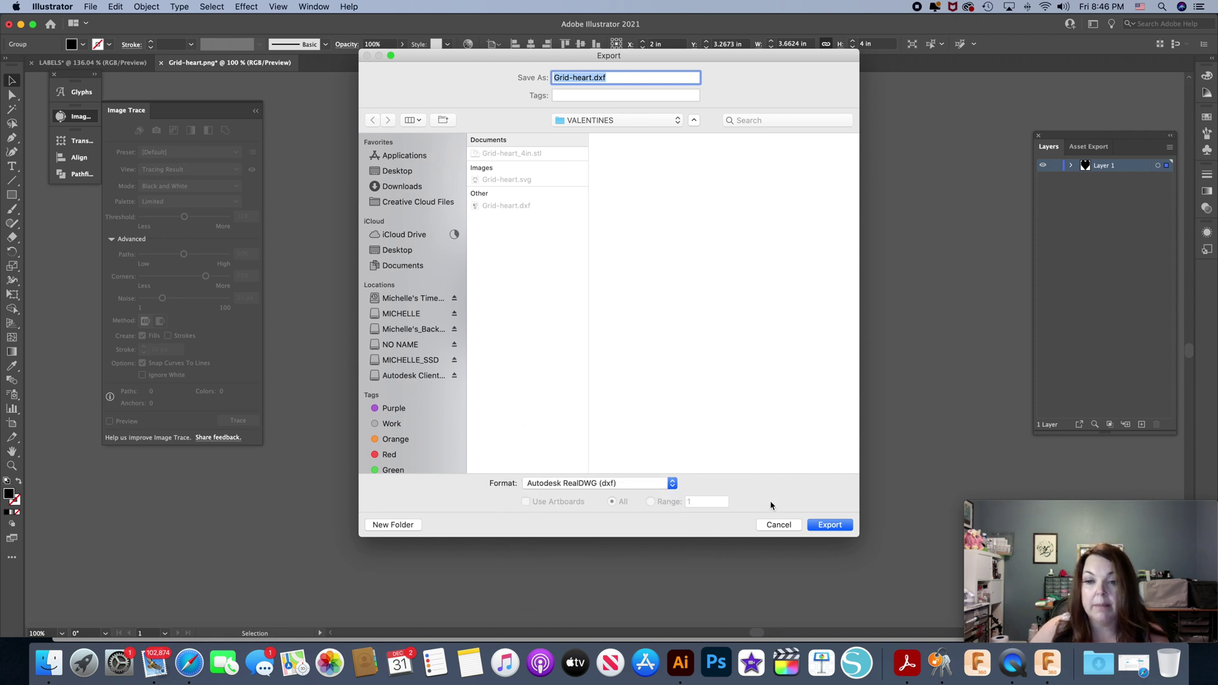
click(779, 525)
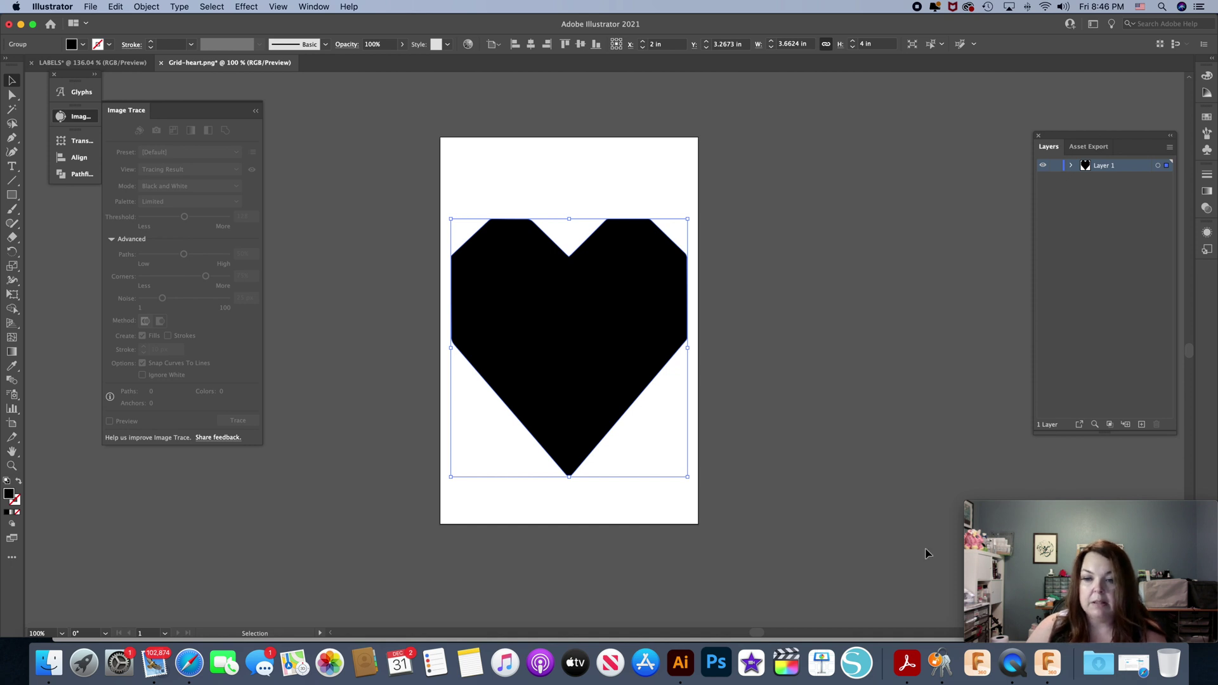
click(1048, 664)
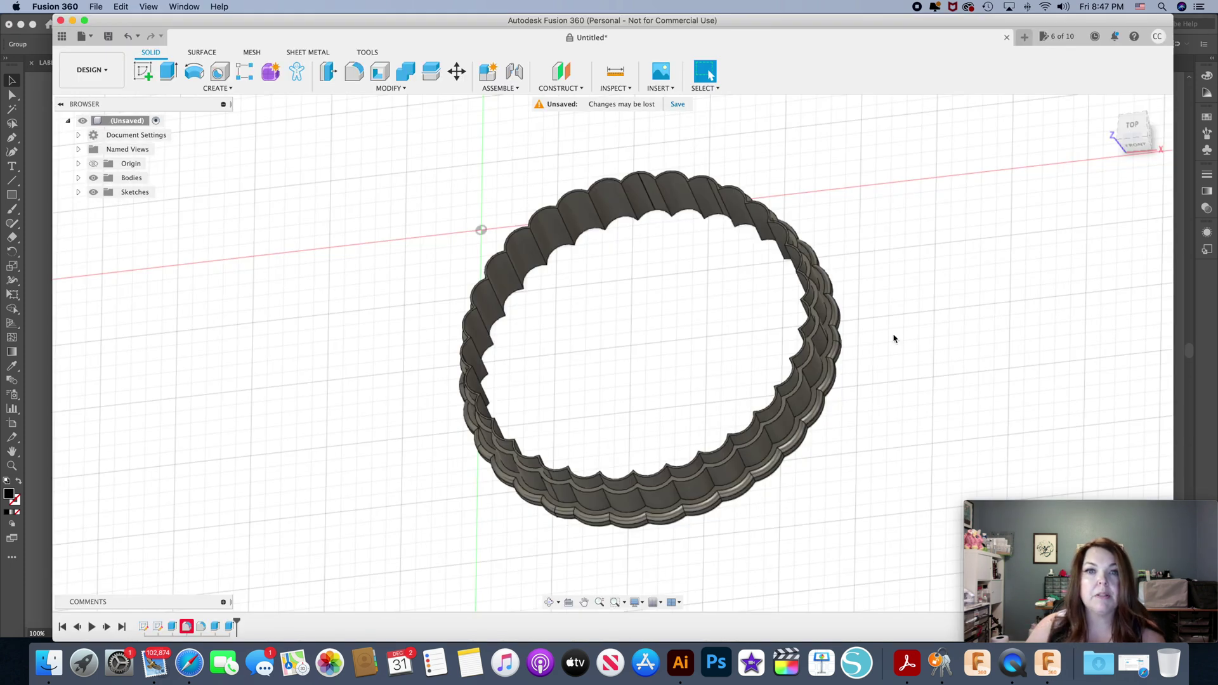
Create a new Untitled(1) design and choose Insert SVG from the Insert menu.
click(1024, 38)
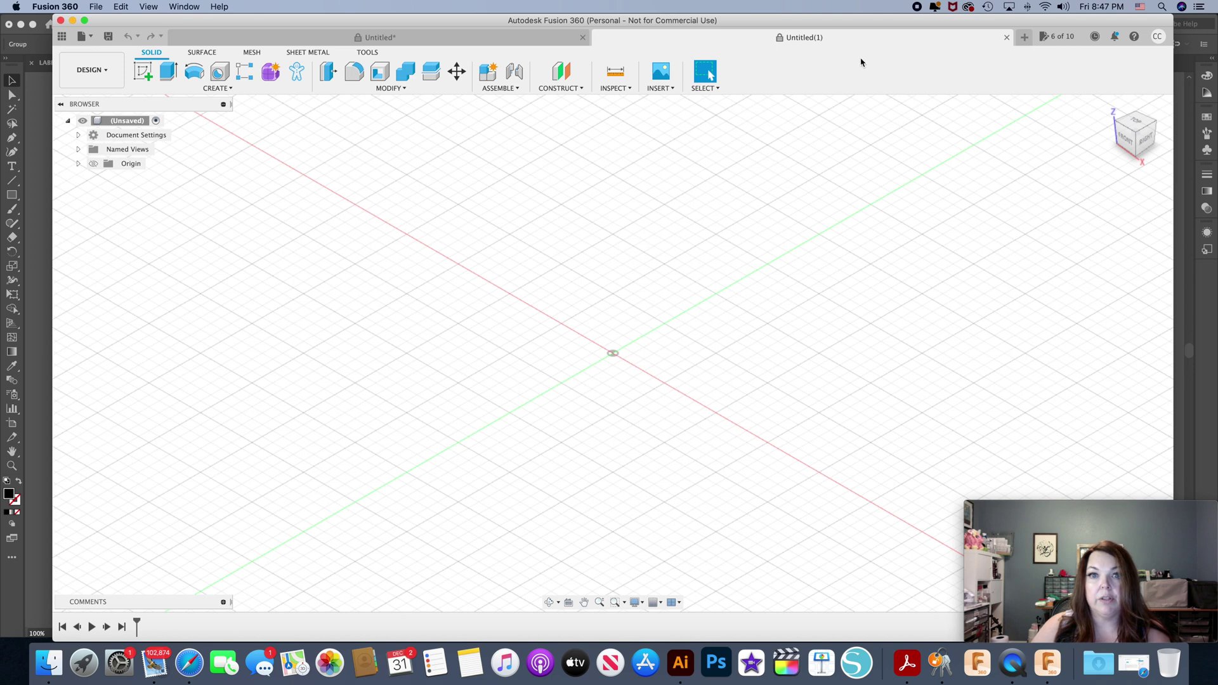
click(661, 87)
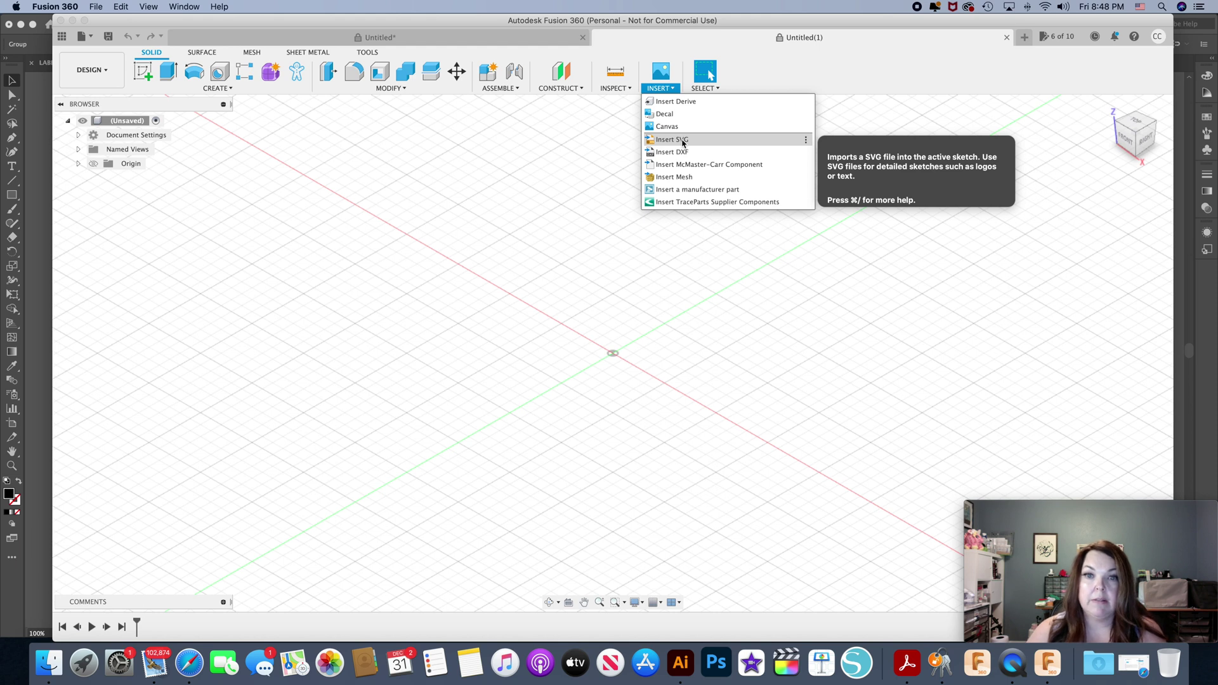
click(695, 141)
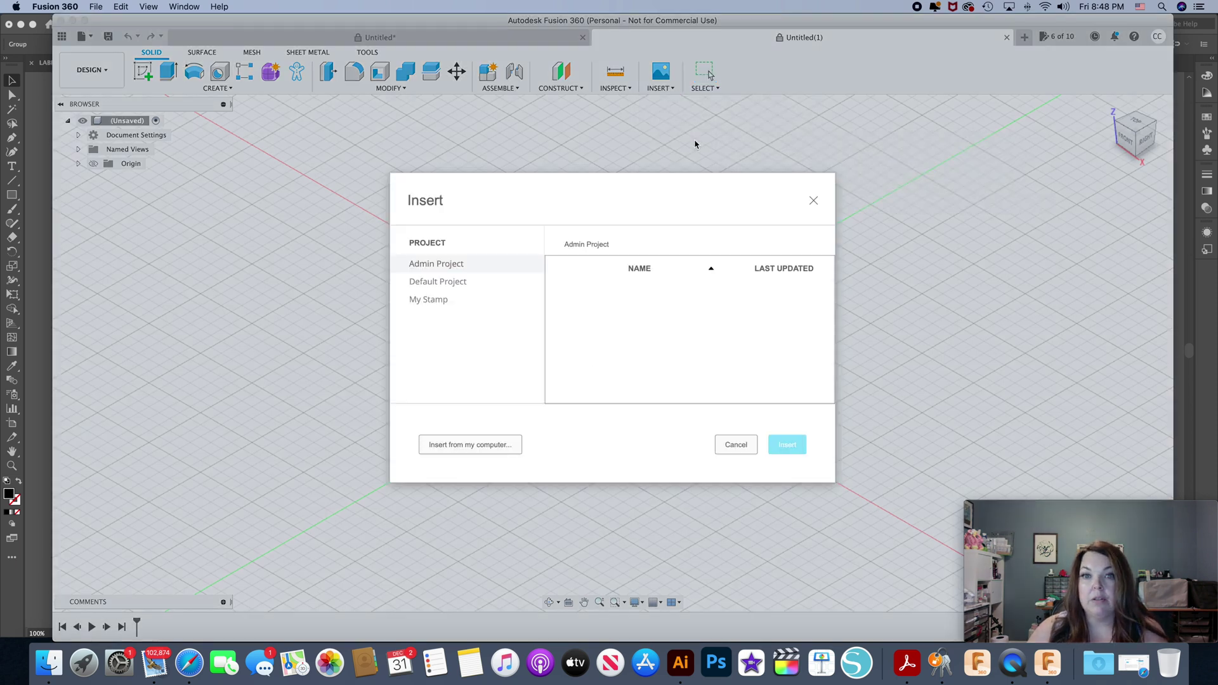
Insert VALENTINES/Grid-heart.svg on the XY plane at 1.00 scale and finish the sketch.
click(460, 446)
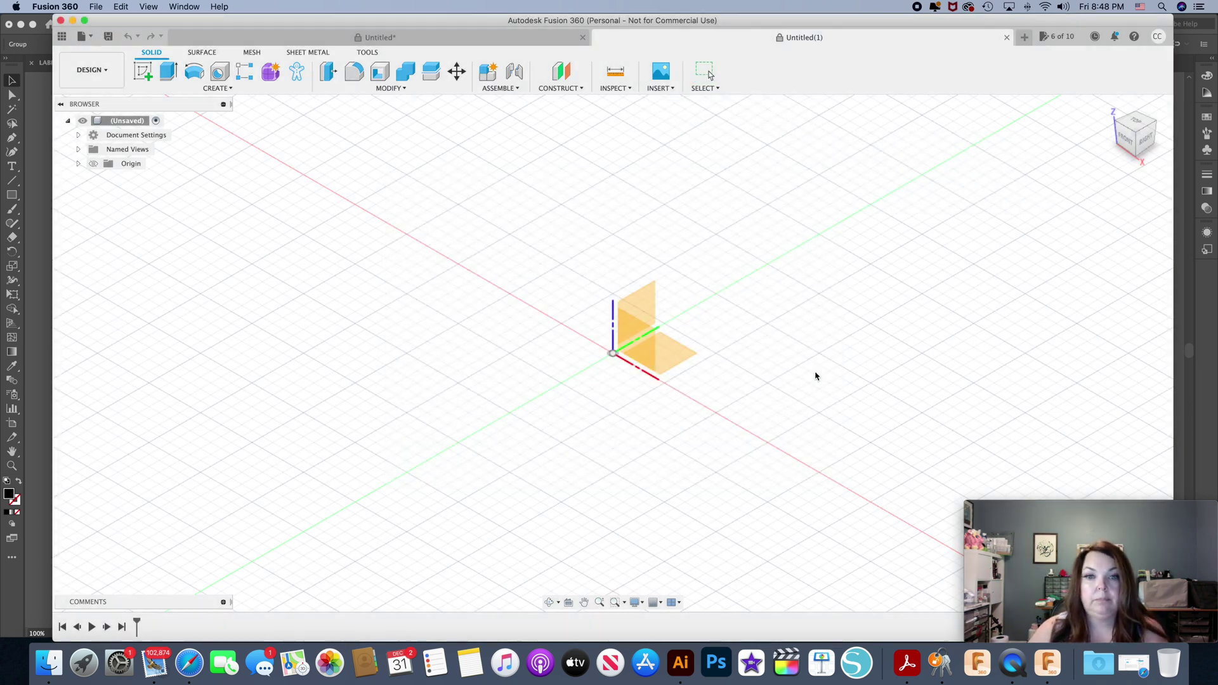
click(664, 352)
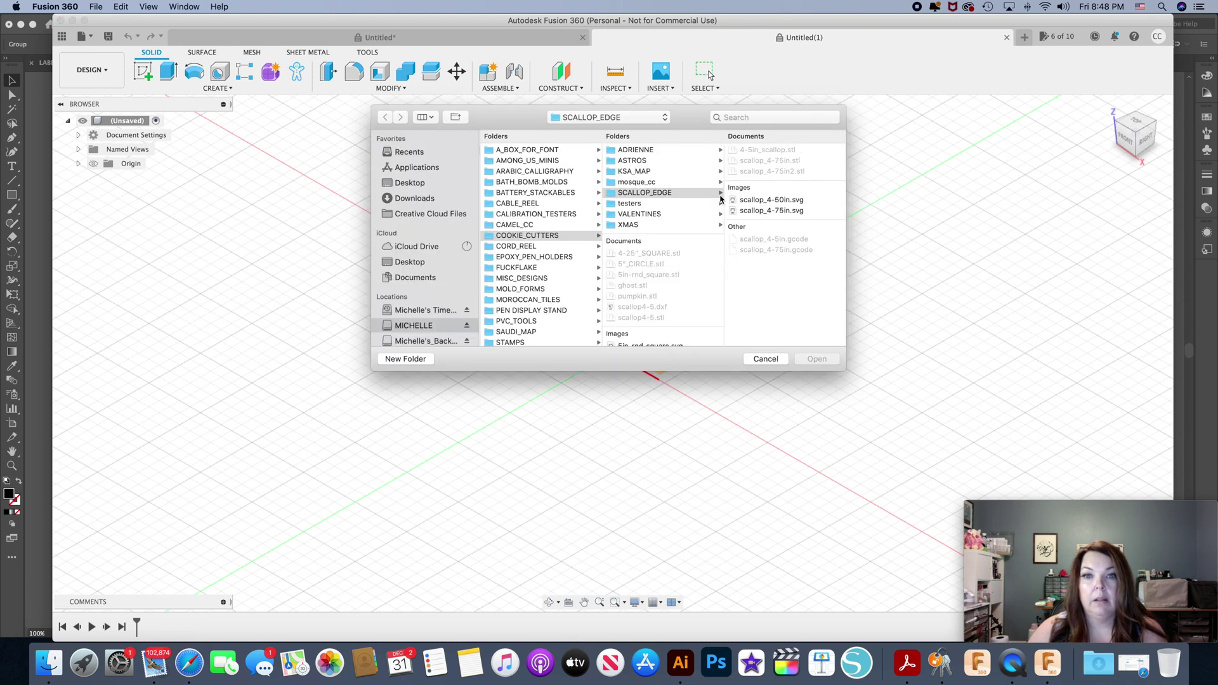
click(628, 214)
click(756, 178)
click(817, 362)
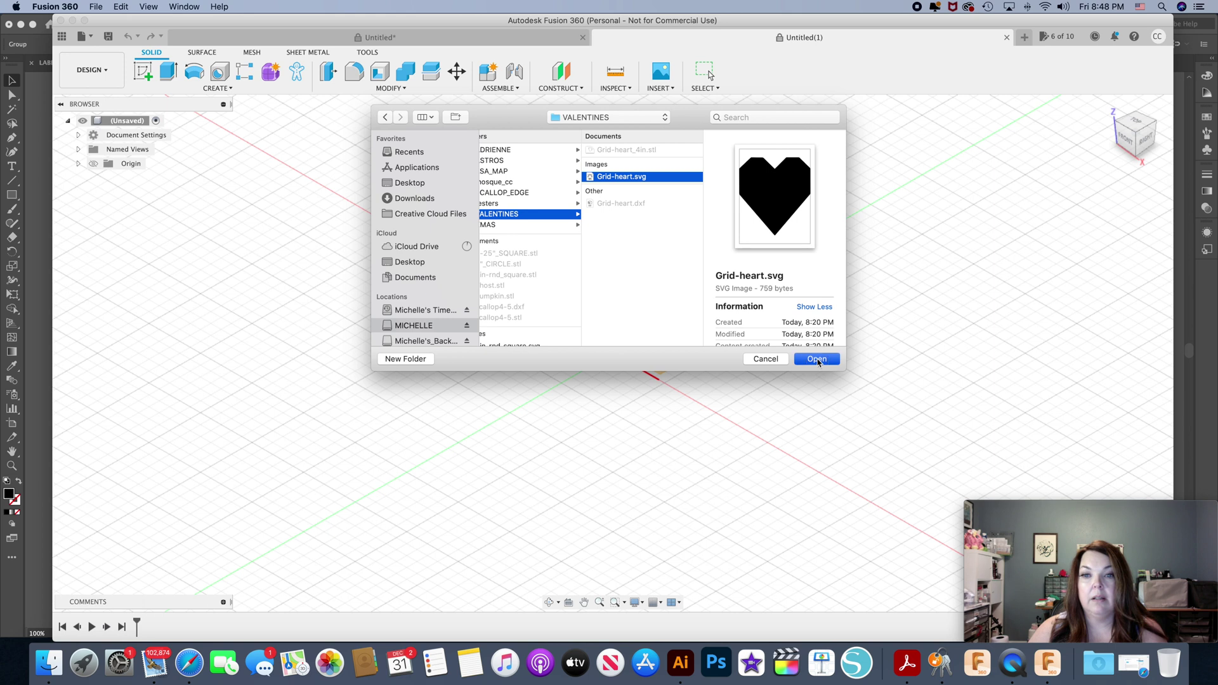
click(658, 353)
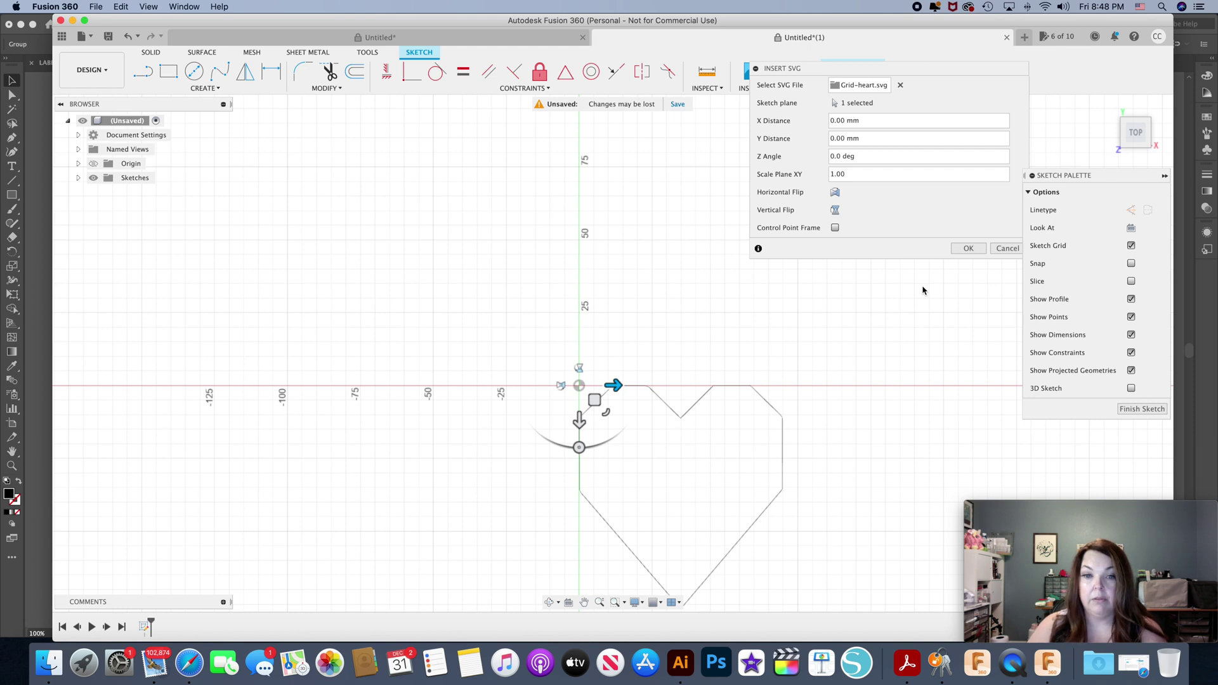
click(861, 173)
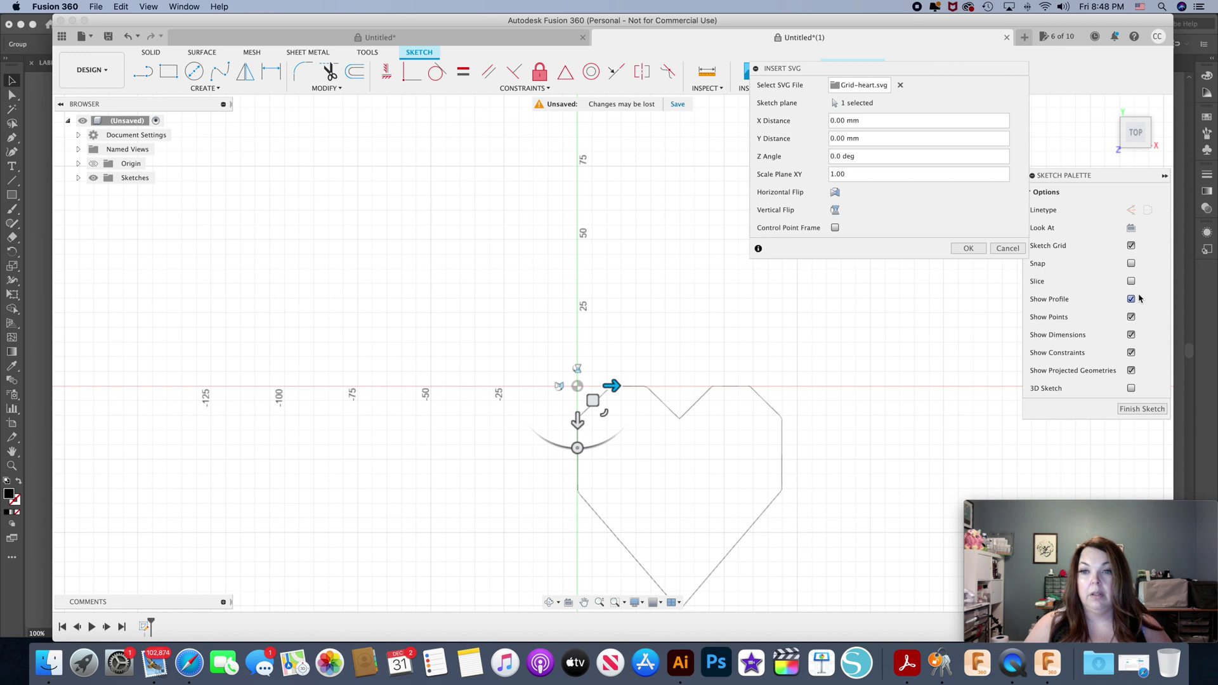
click(971, 250)
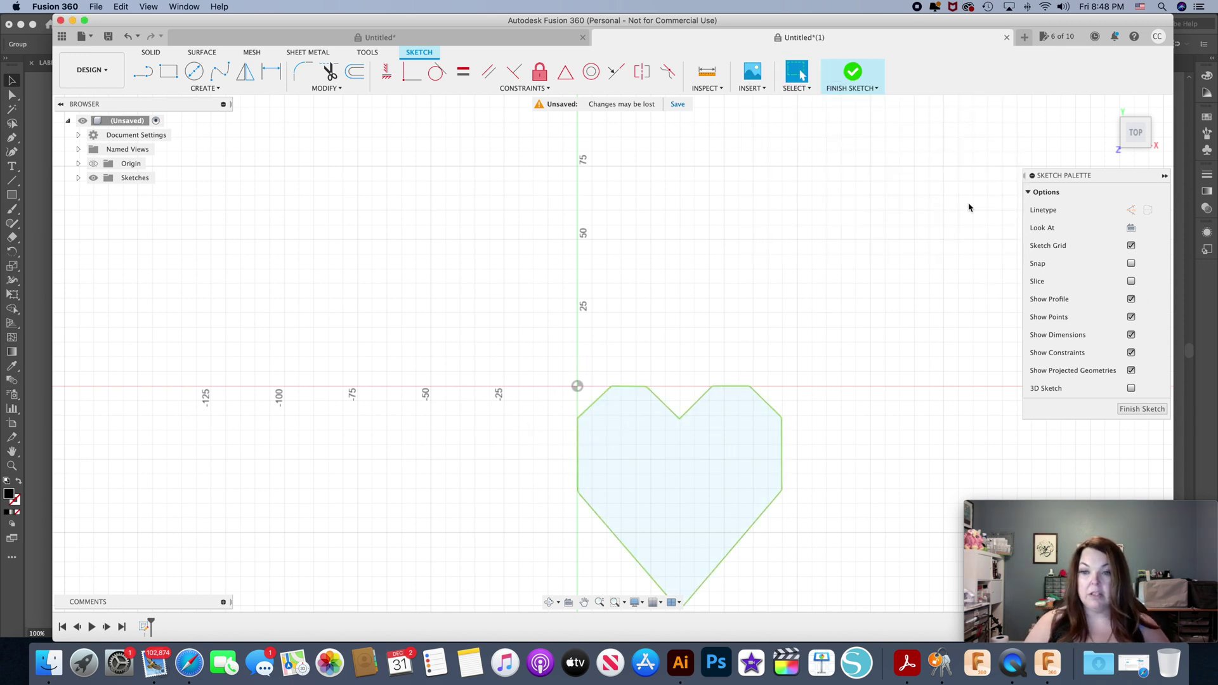
click(870, 89)
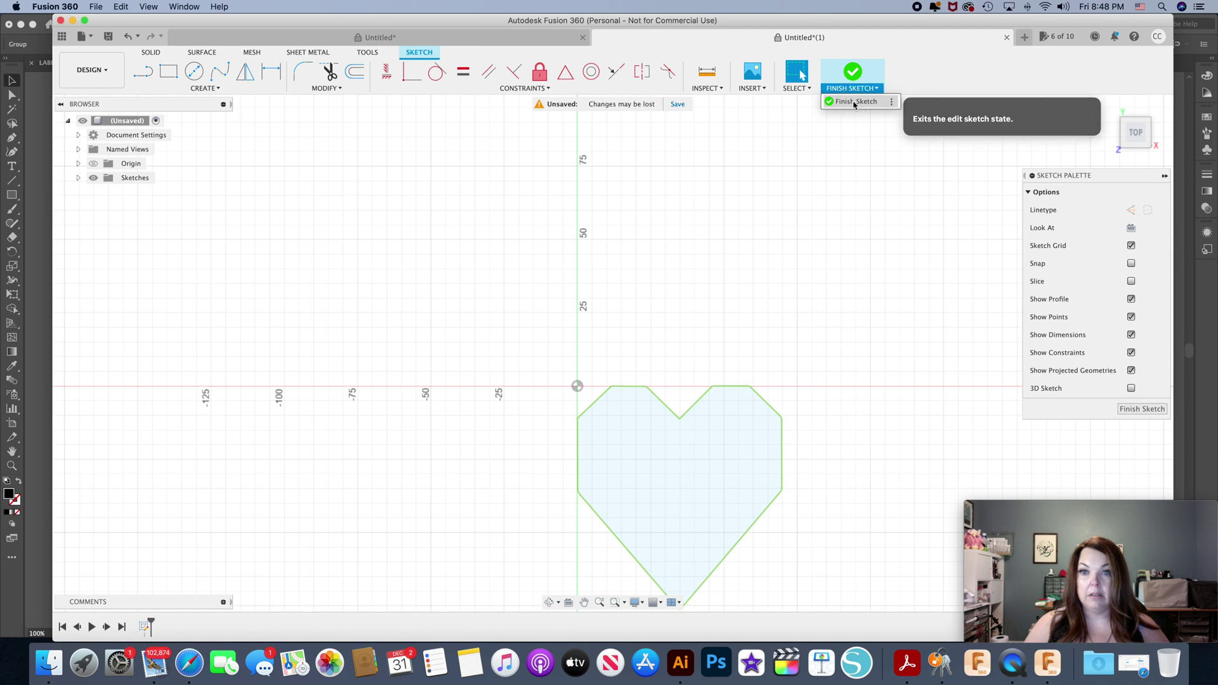
click(856, 101)
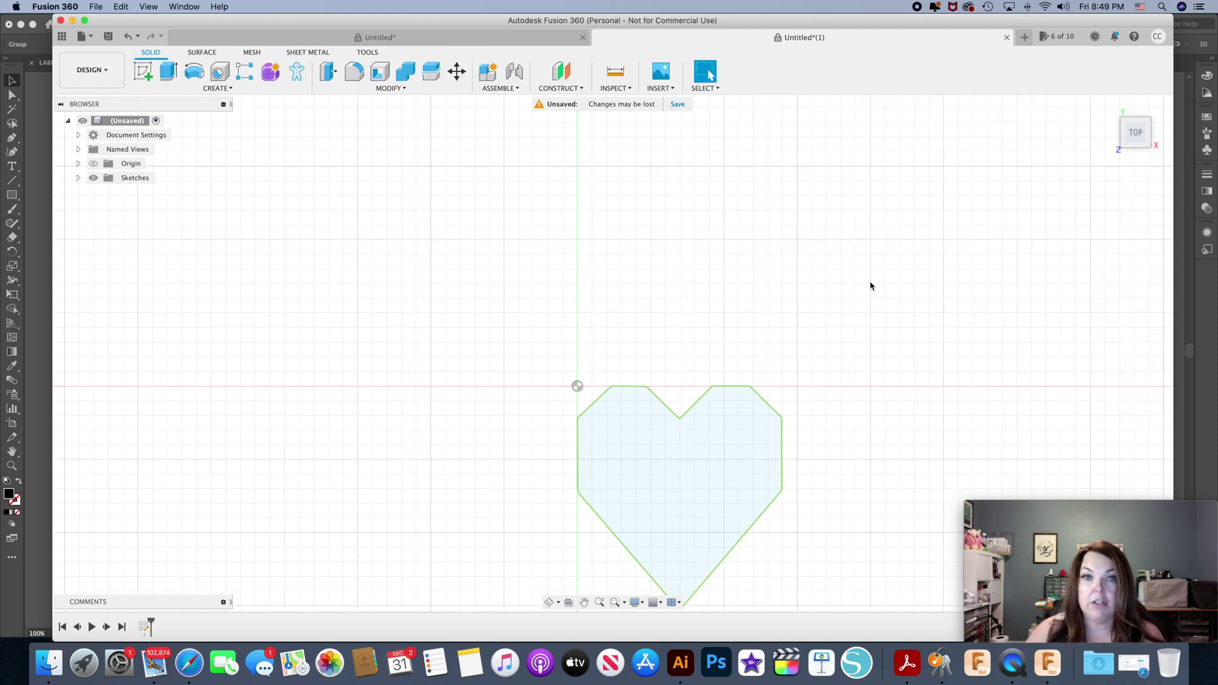
click(629, 89)
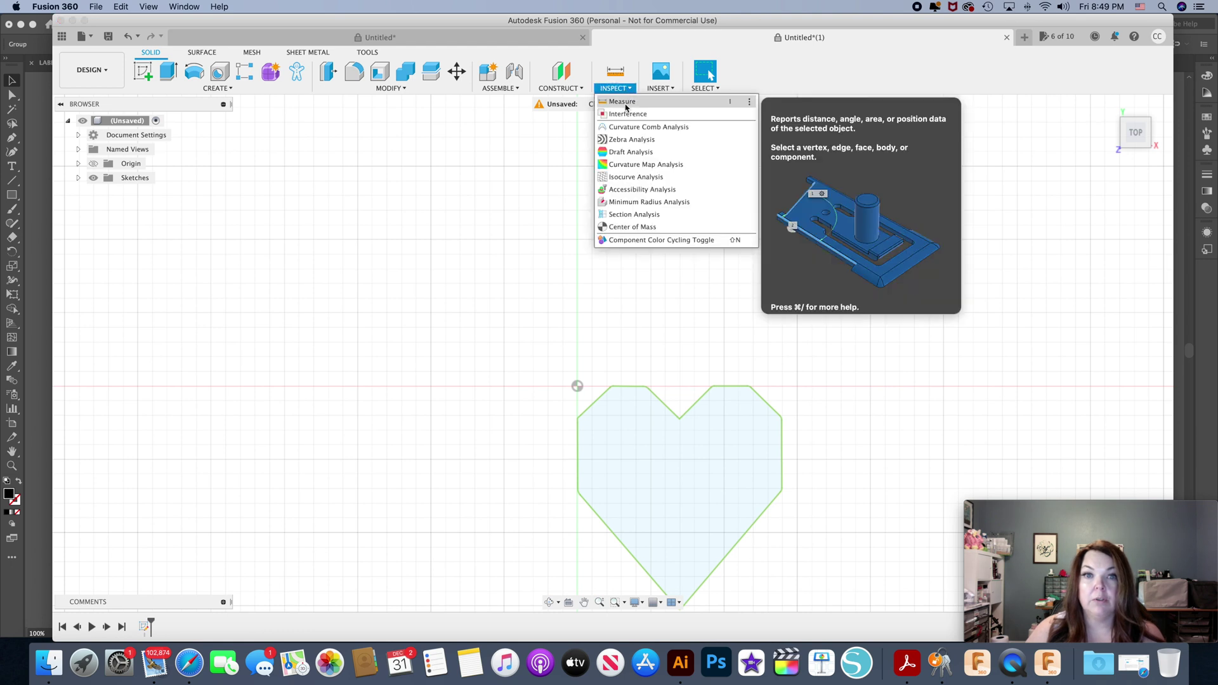
click(624, 103)
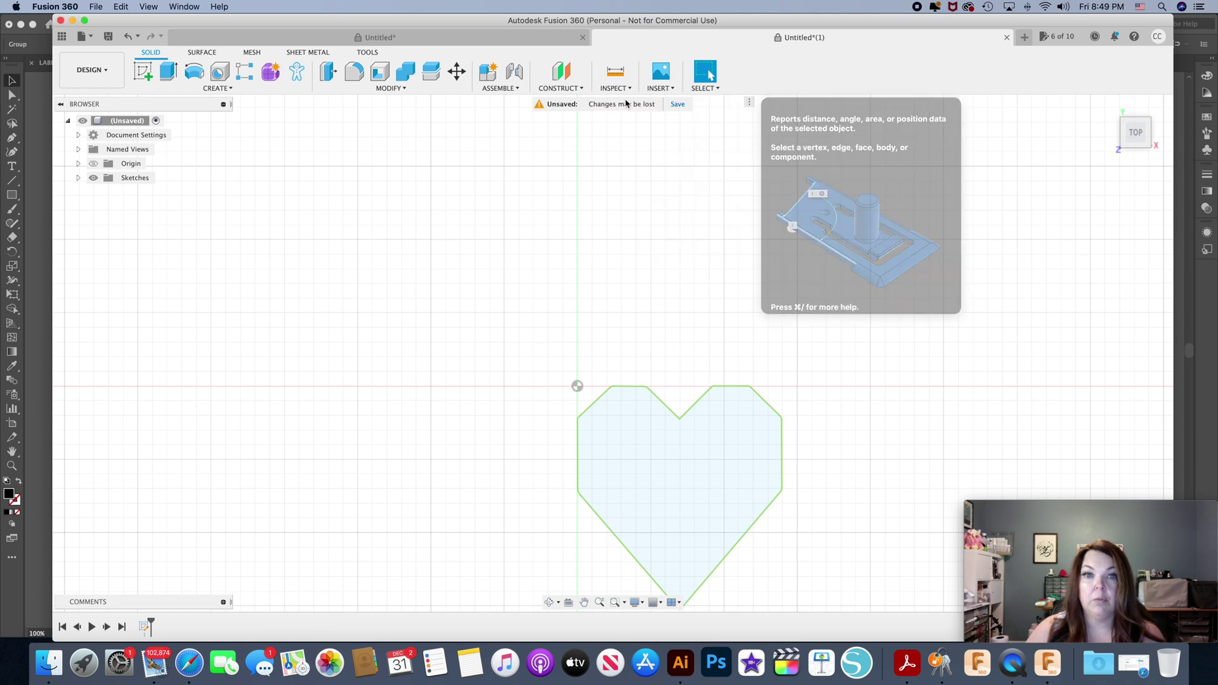
click(578, 438)
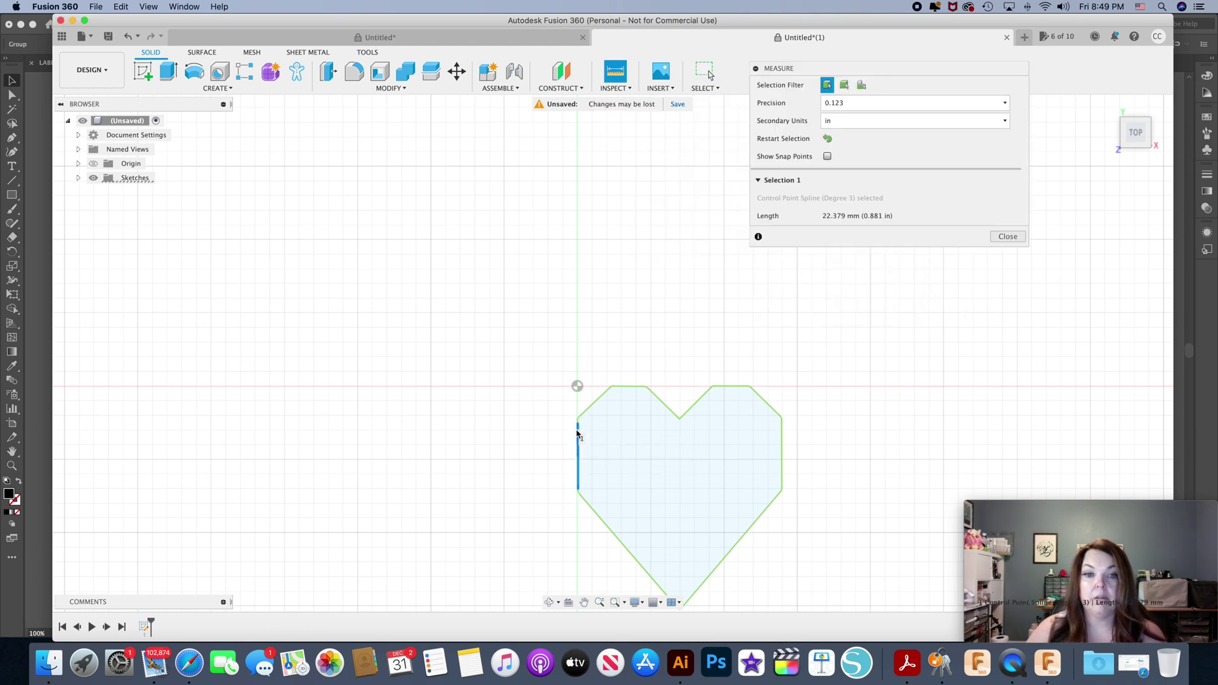
click(783, 442)
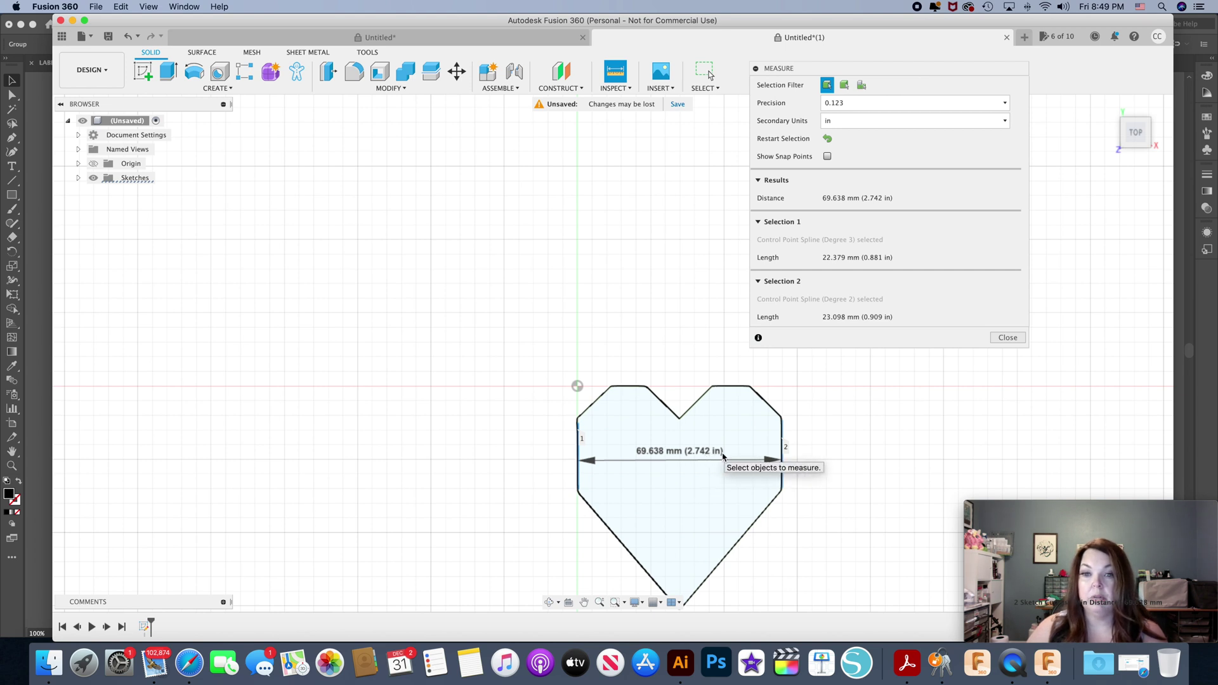
click(1007, 337)
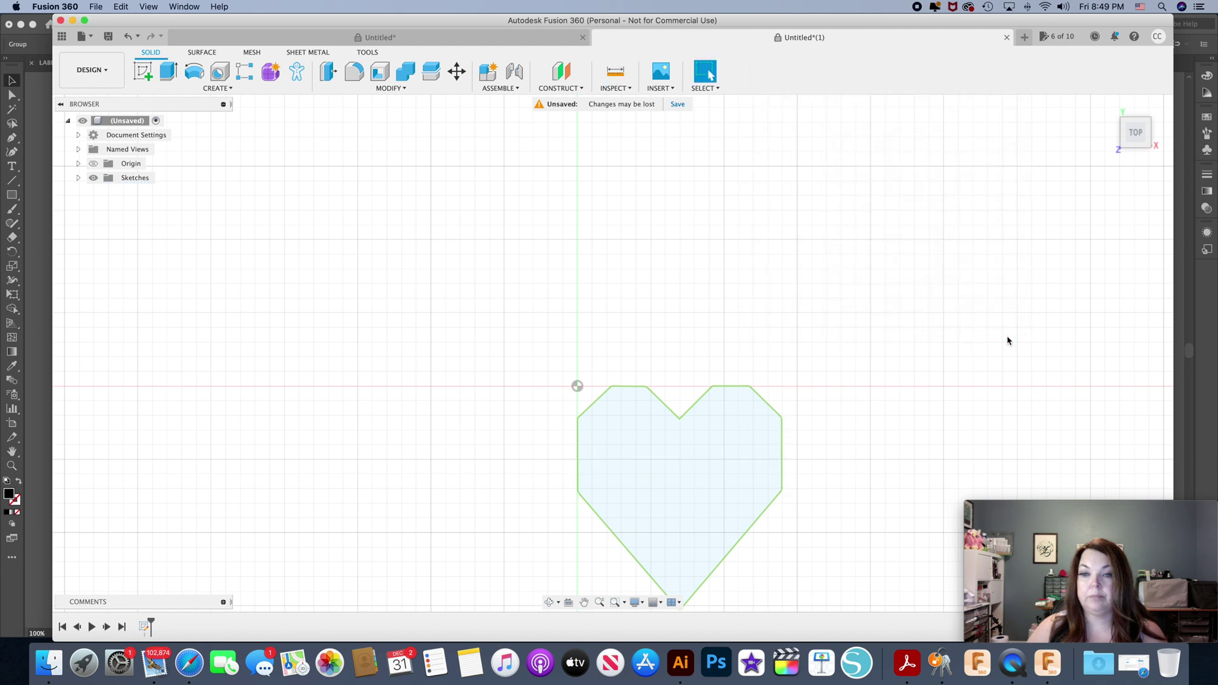
Compare with the Illustrator heart, then undo Finish Sketch and the SVG insertion.
click(1178, 334)
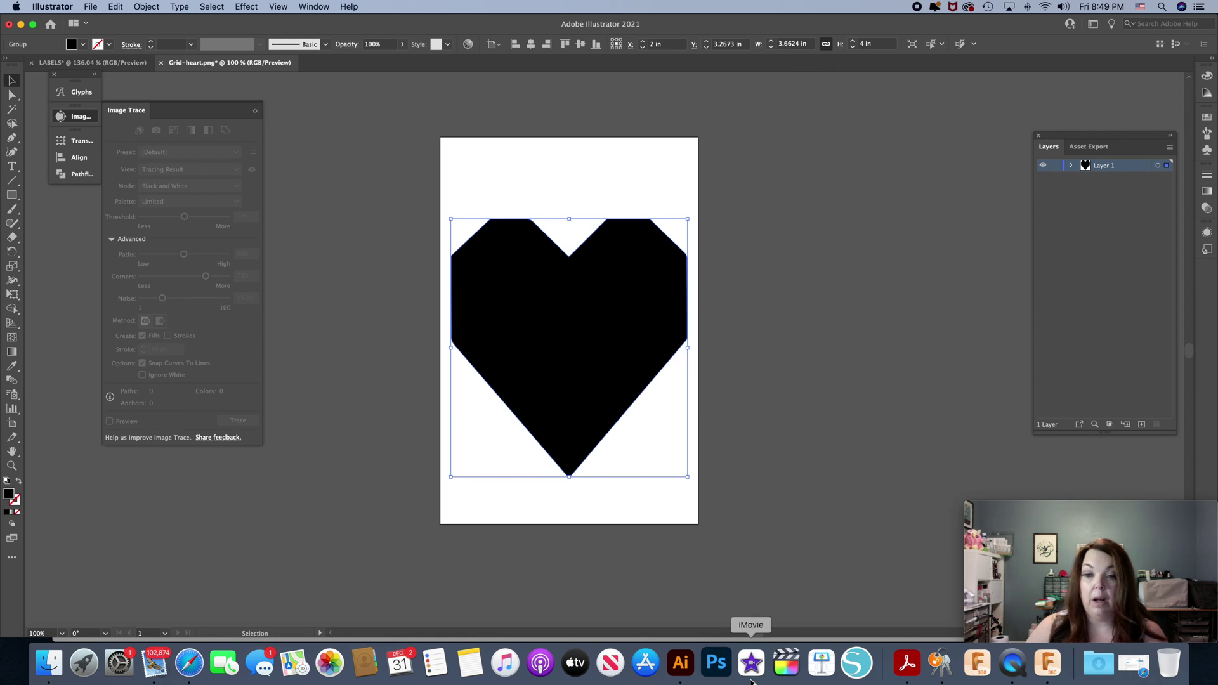
click(1048, 665)
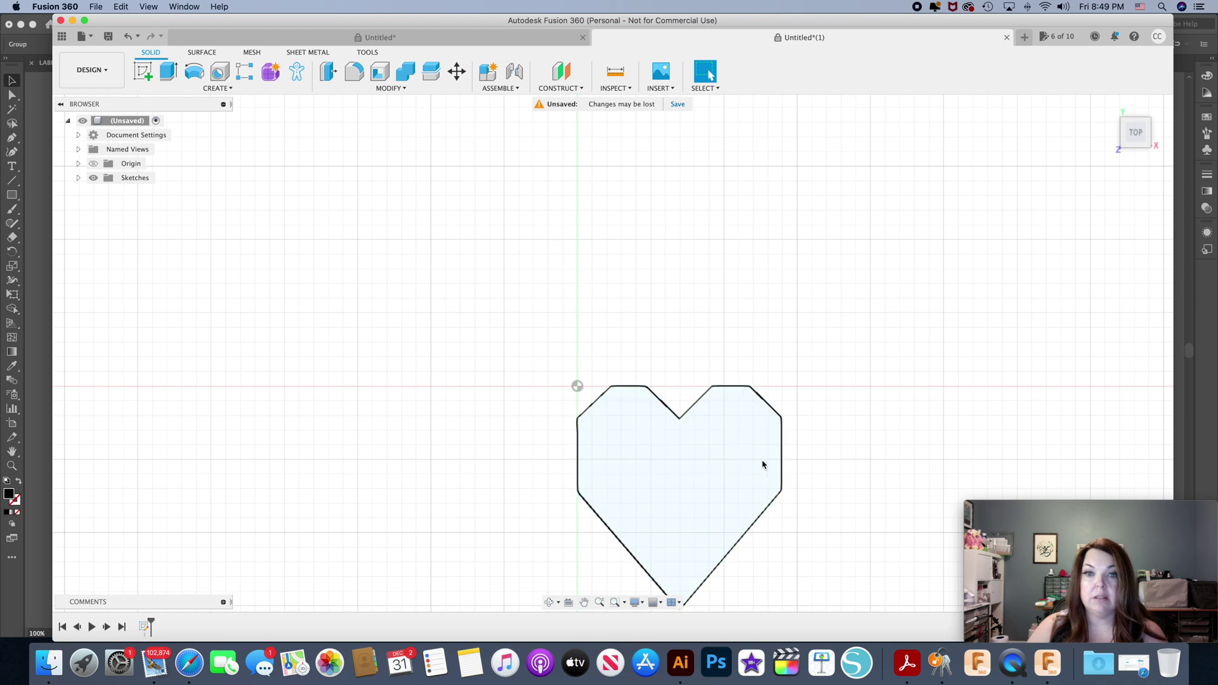
scroll(856, 454, down, 2)
scroll(856, 456, down, 5)
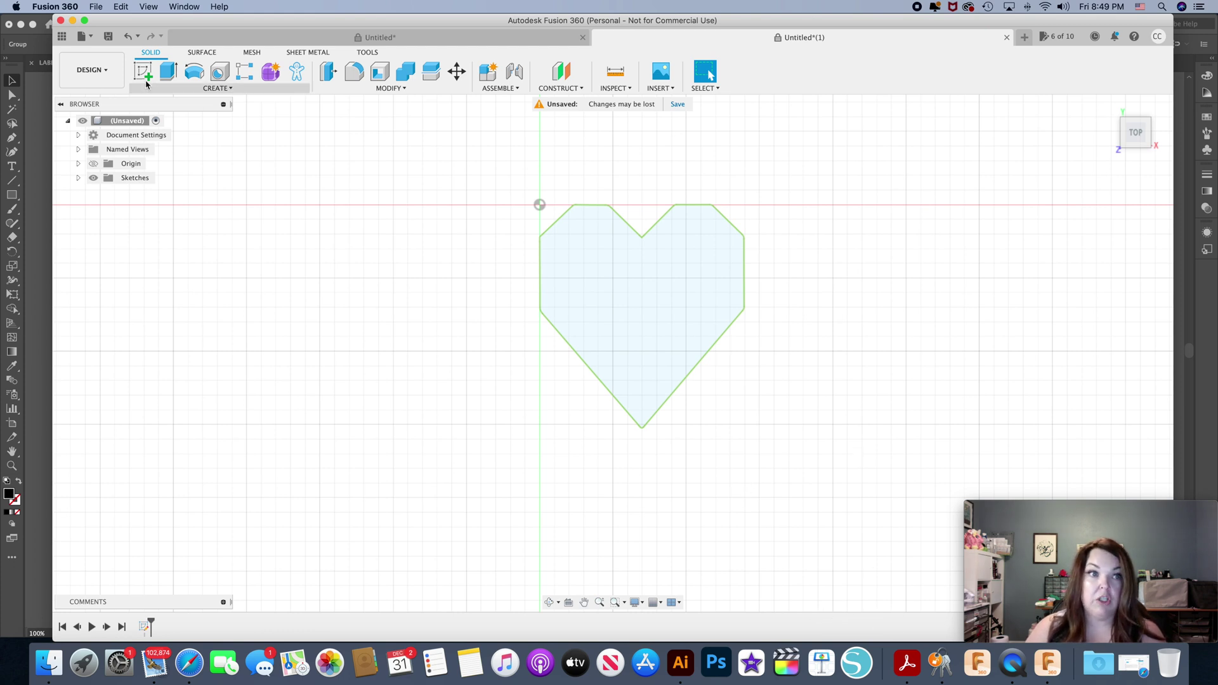
click(127, 38)
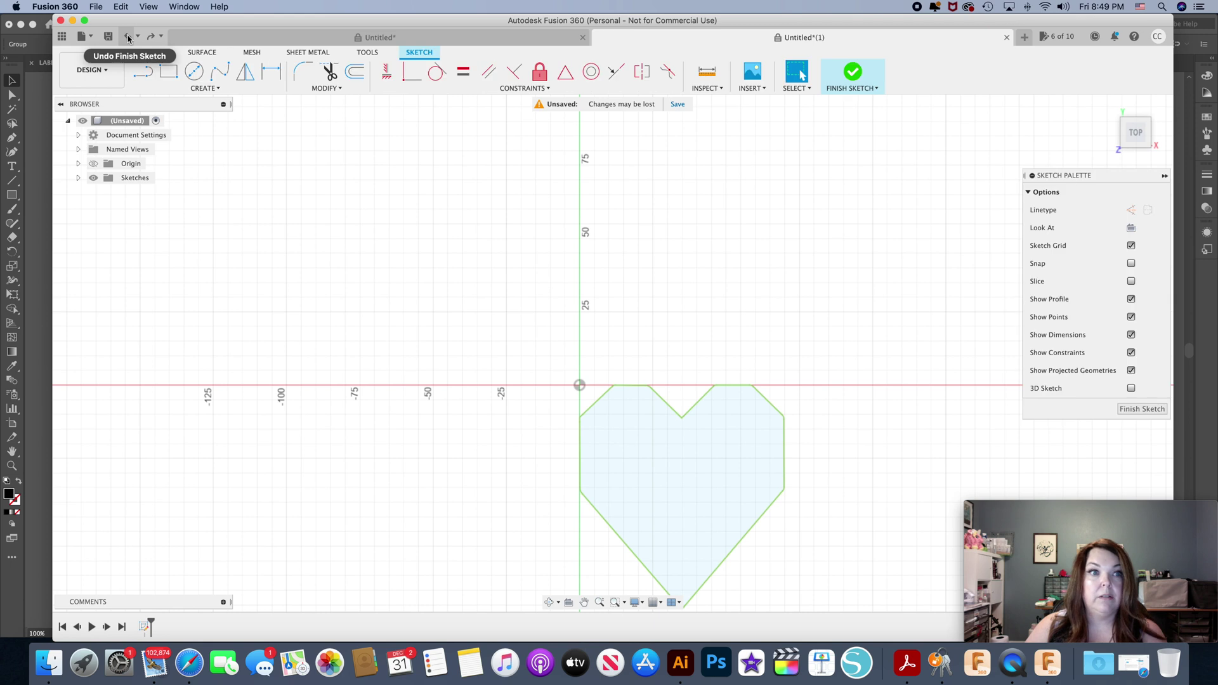
click(128, 38)
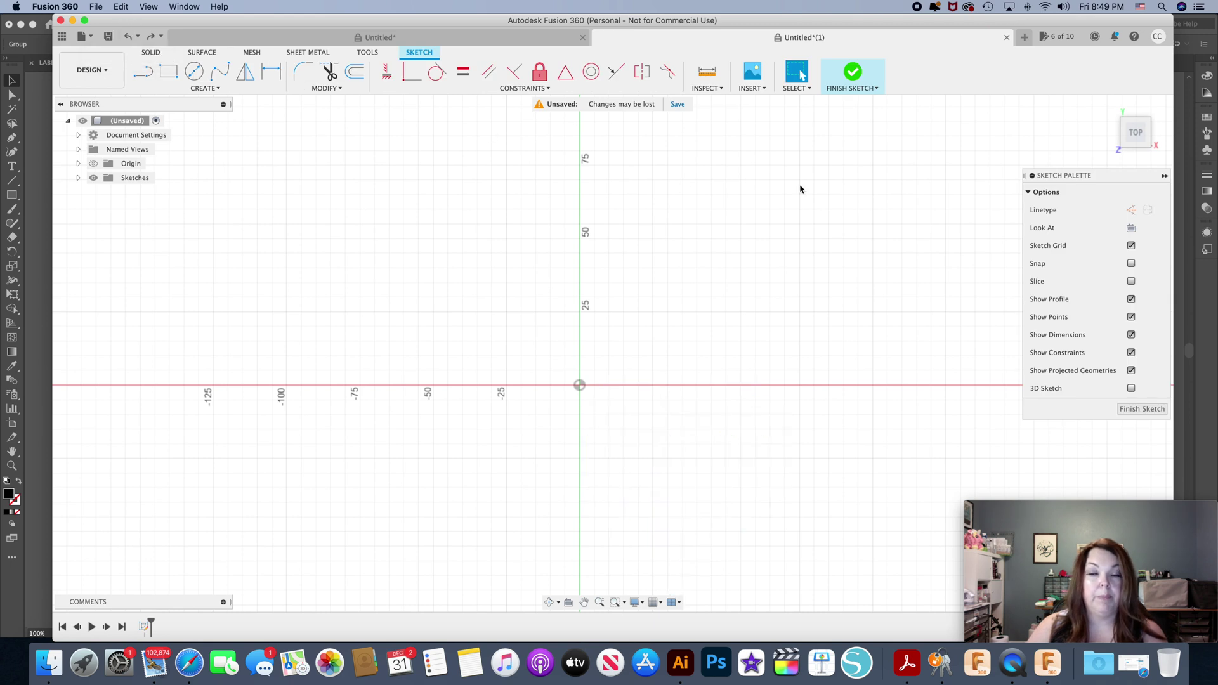
Insert Grid-heart.svg from VALENTINES again, changing the XY scale to 1.3333 before placing it.
click(752, 82)
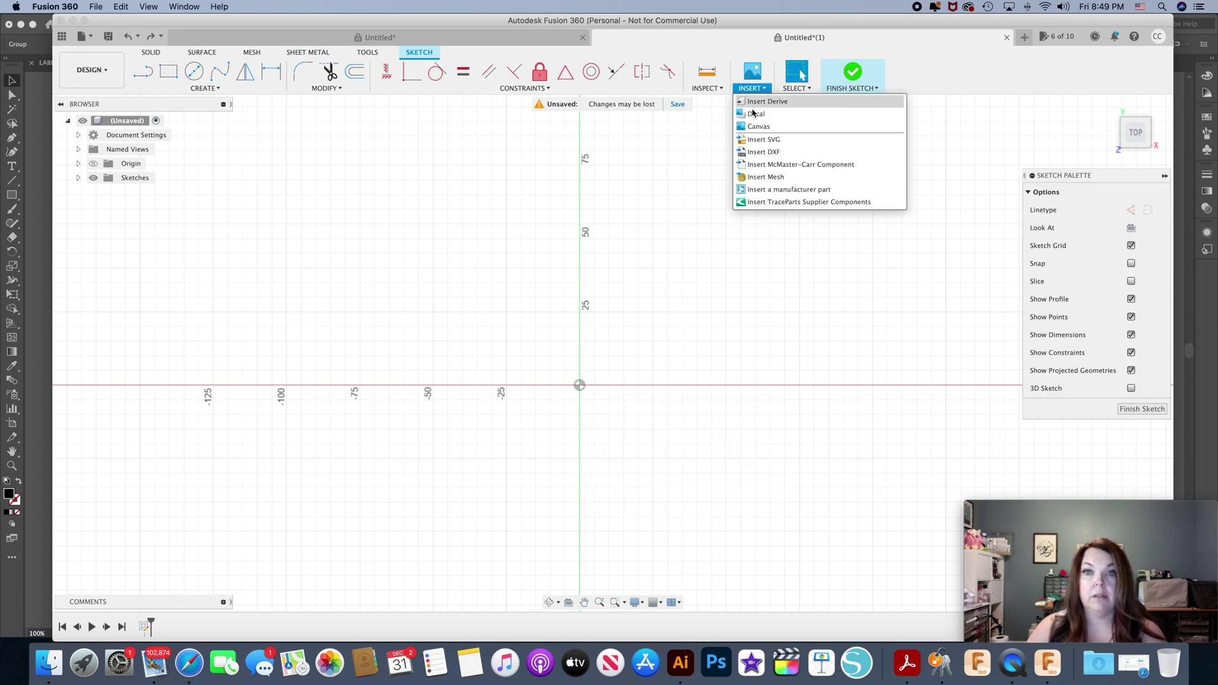
click(758, 140)
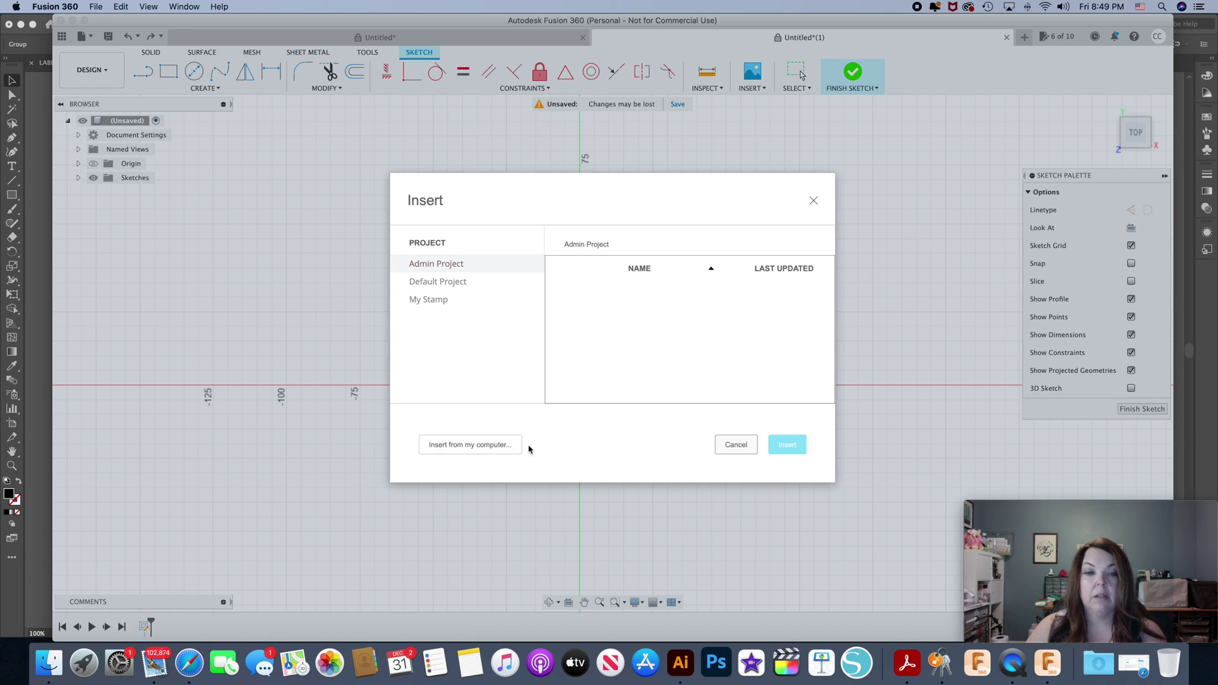
click(508, 445)
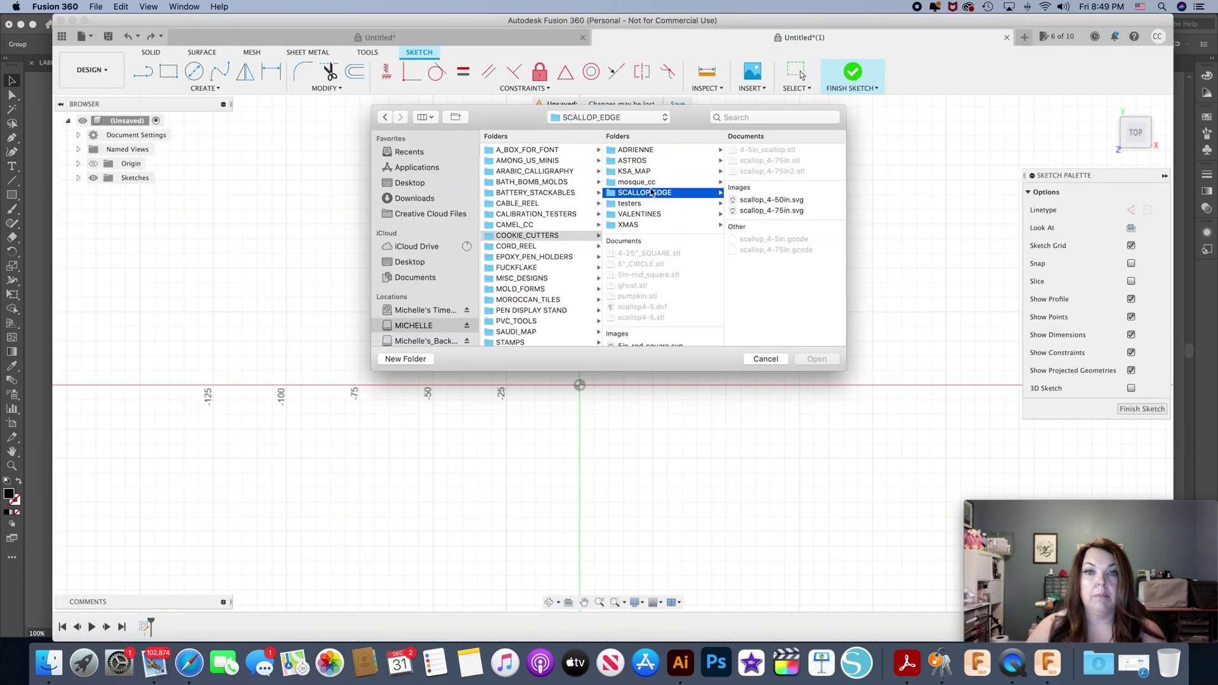
click(639, 215)
click(765, 177)
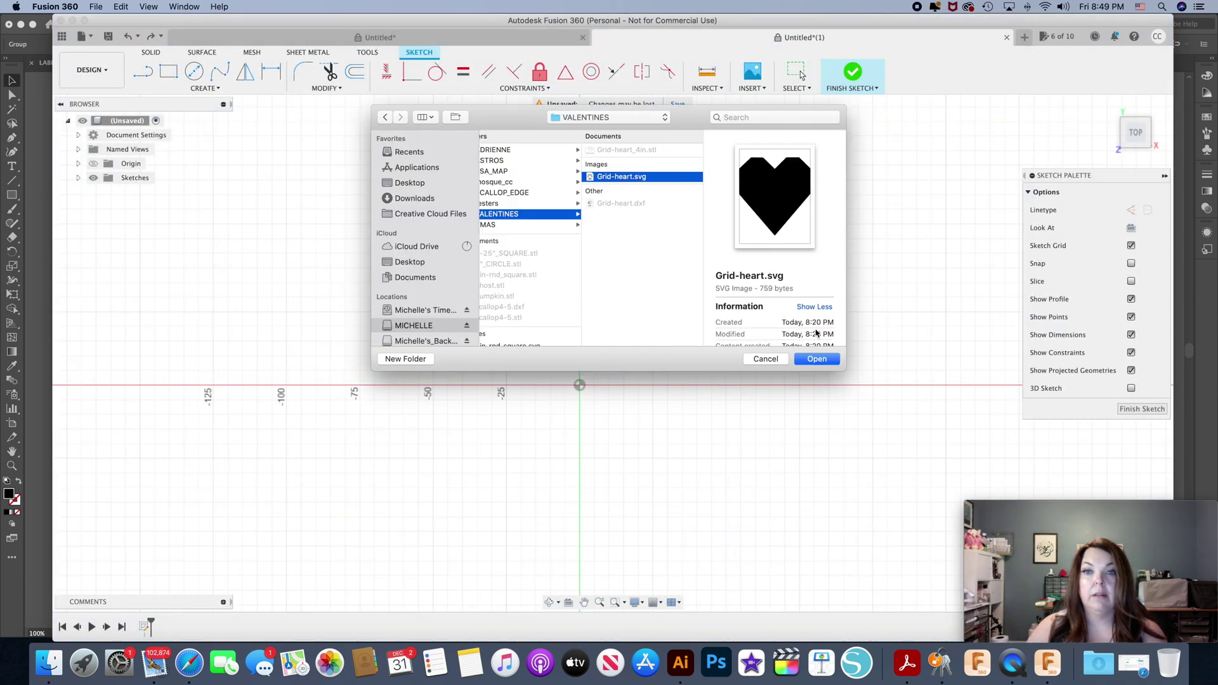
click(815, 359)
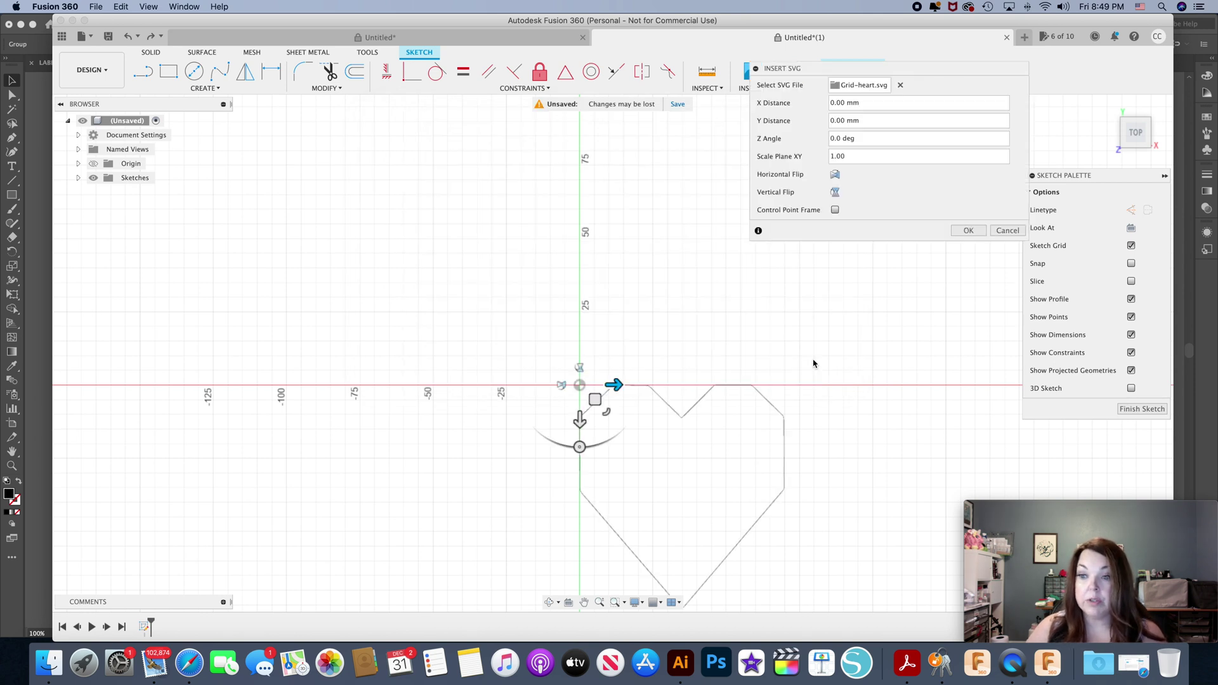
click(848, 156)
double_click(848, 156)
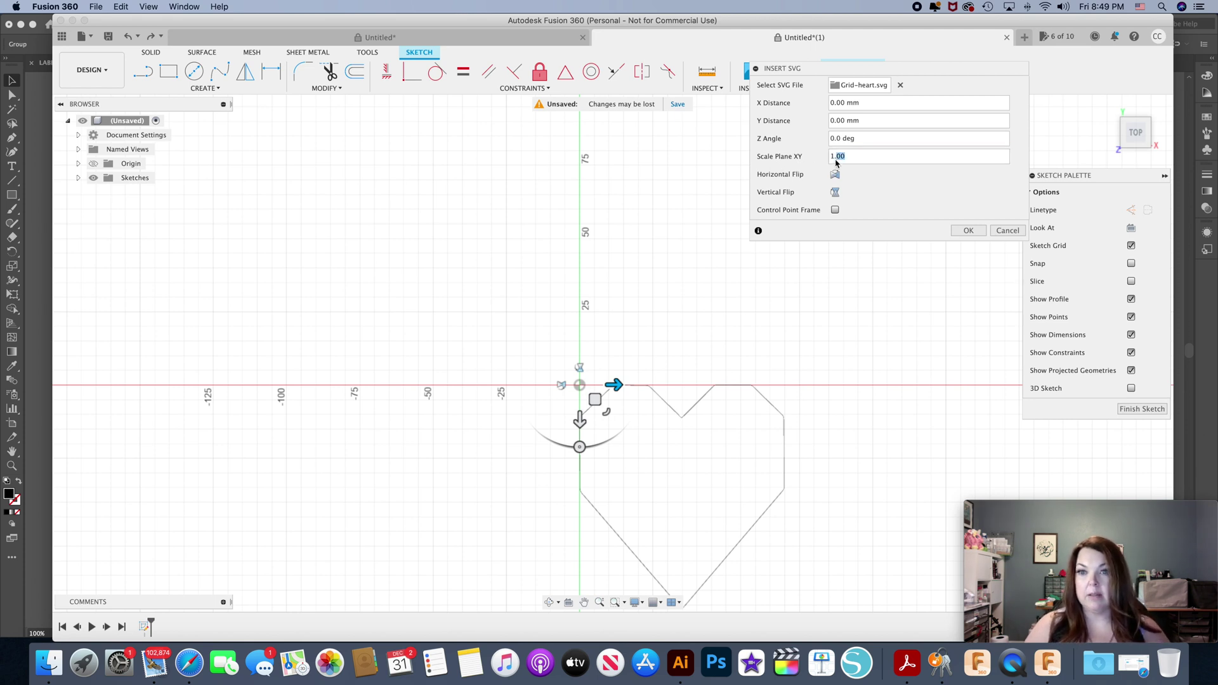
key(BackSpace)
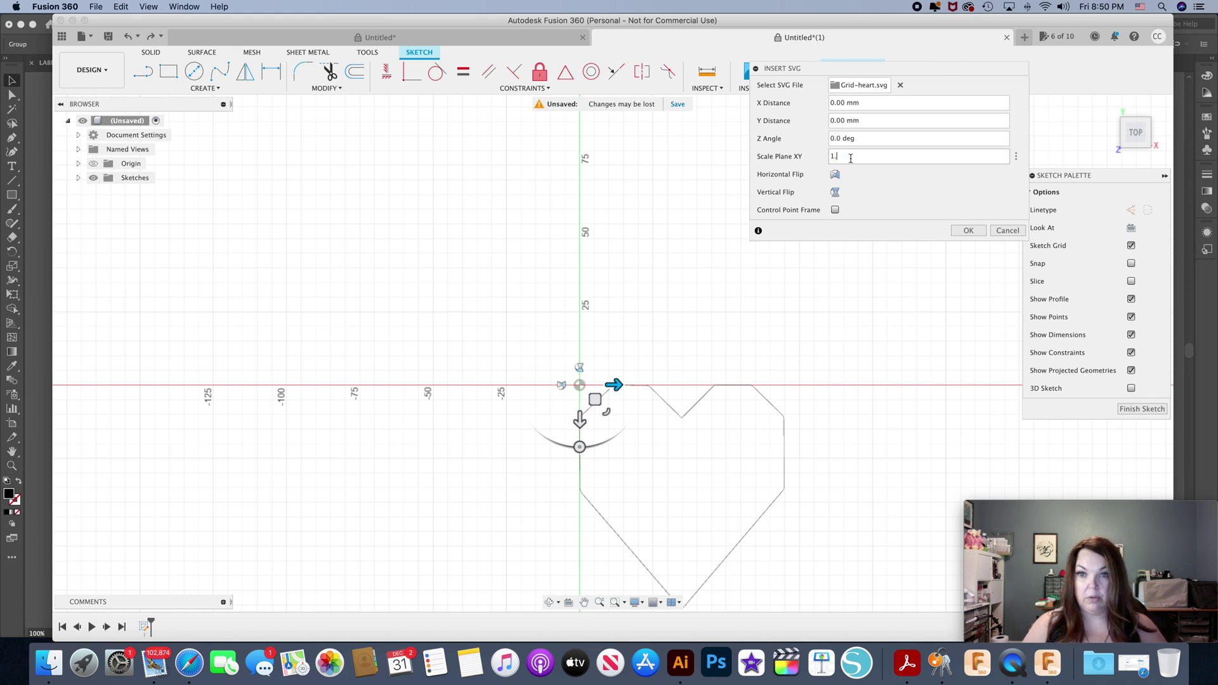
text(3333)
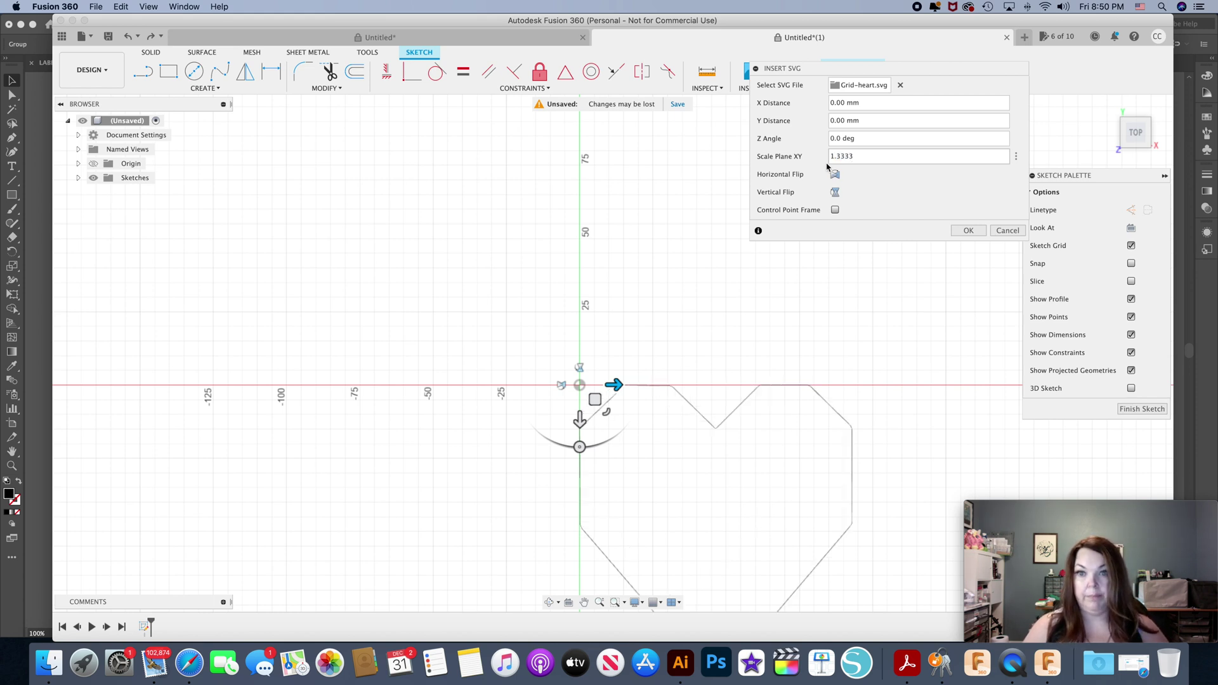
click(969, 231)
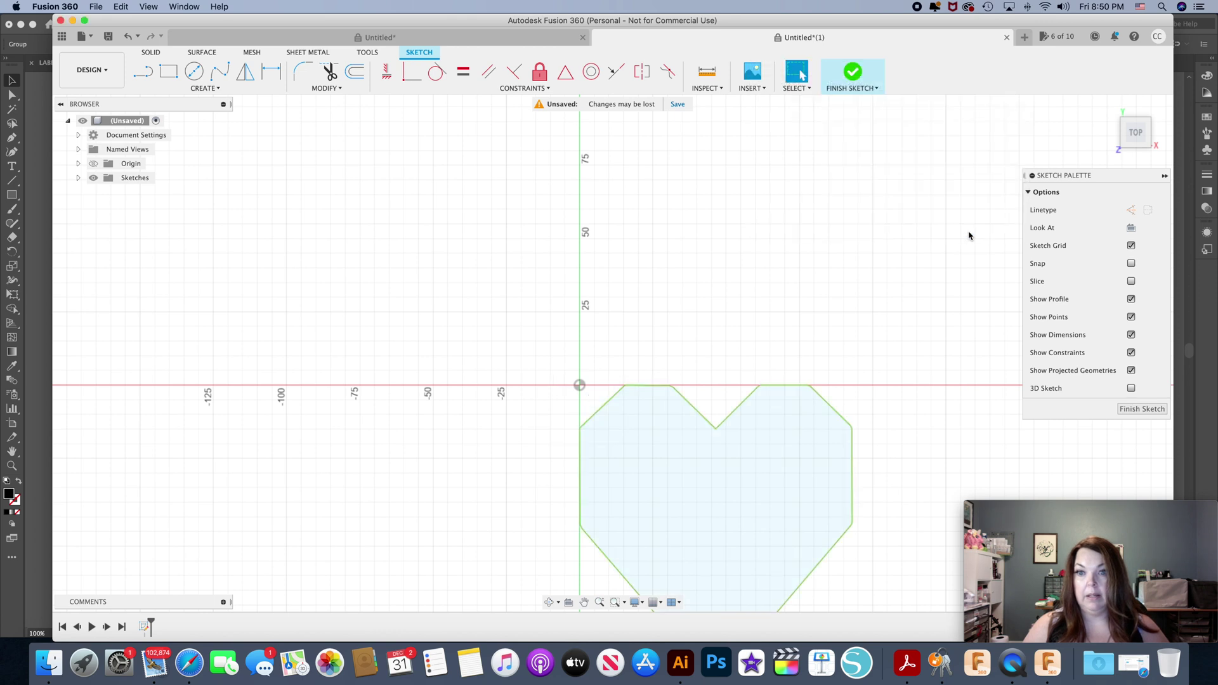
Finish the sketch and measure the heart's side-to-side width: 92.848 mm (3.655 in), matching Illustrator.
click(1128, 410)
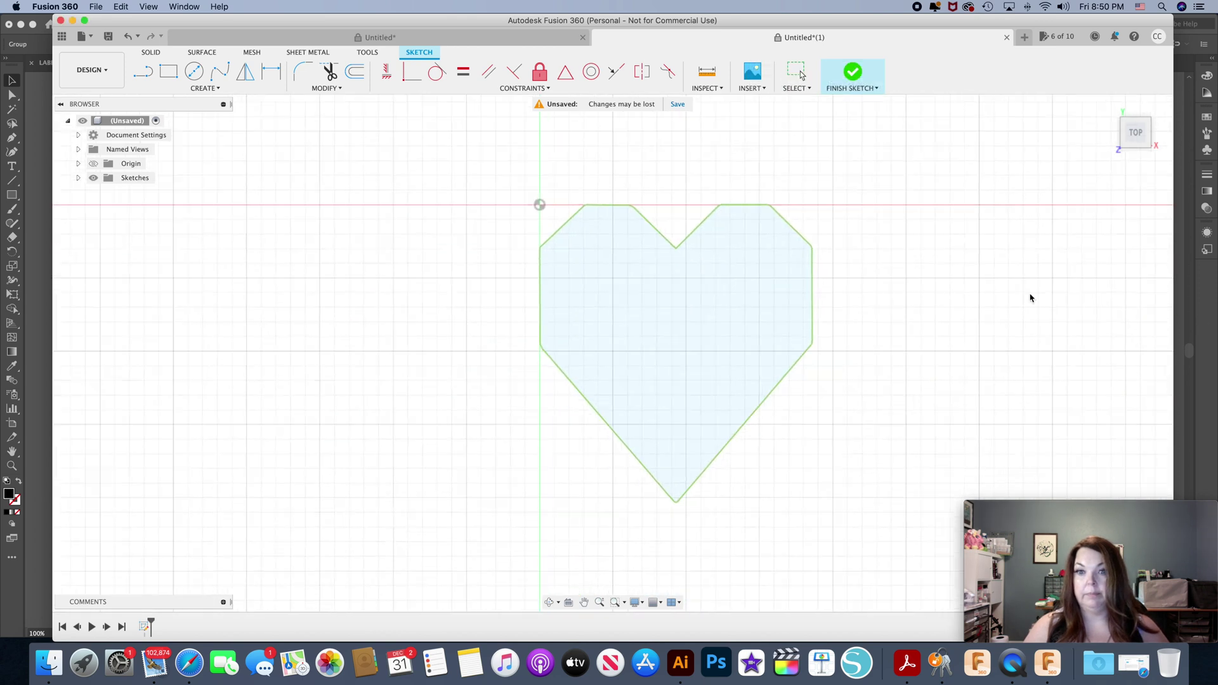
click(618, 89)
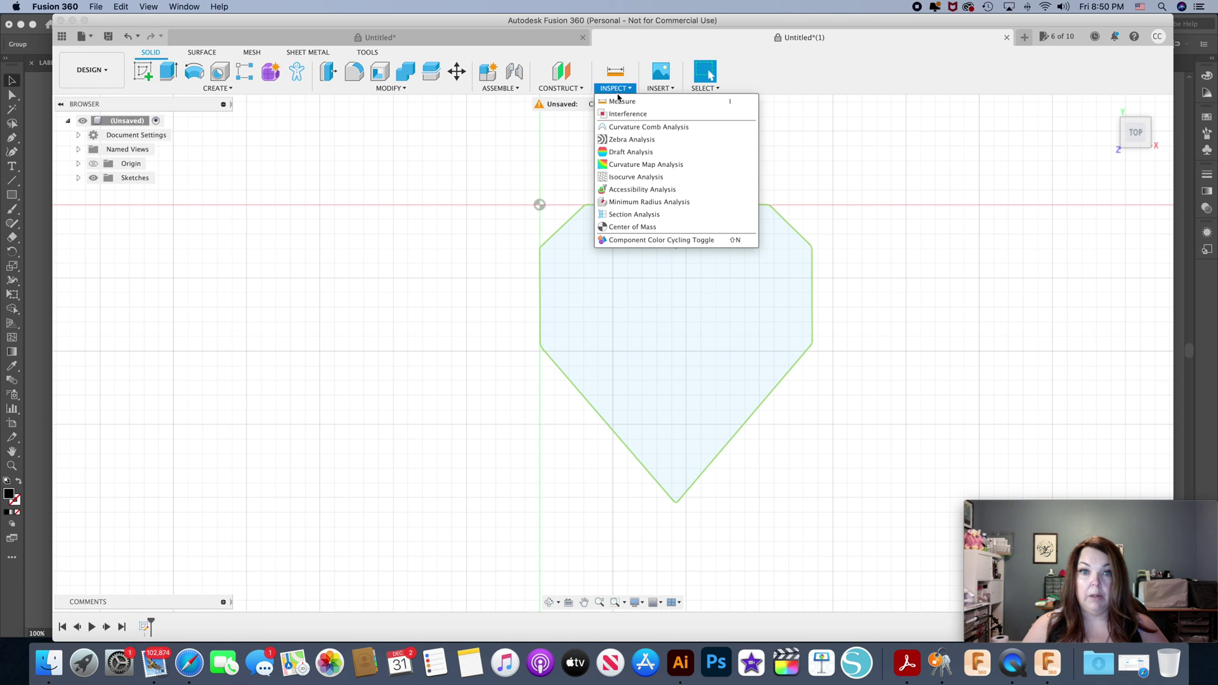
click(613, 105)
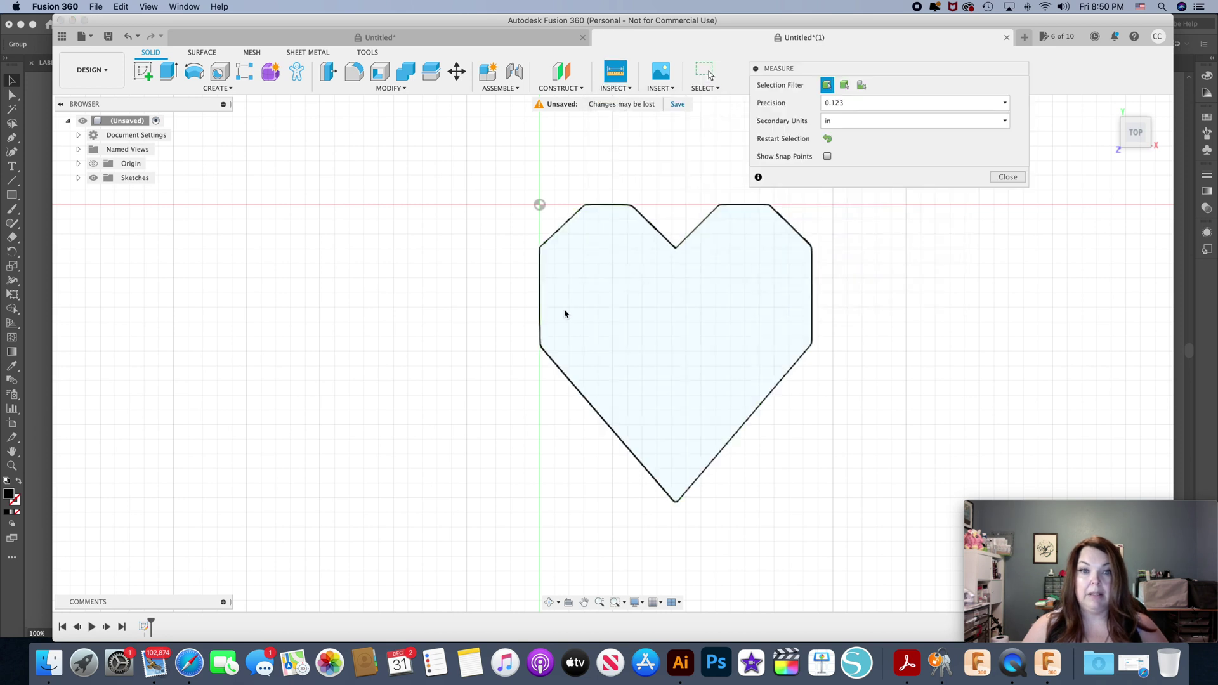
click(540, 308)
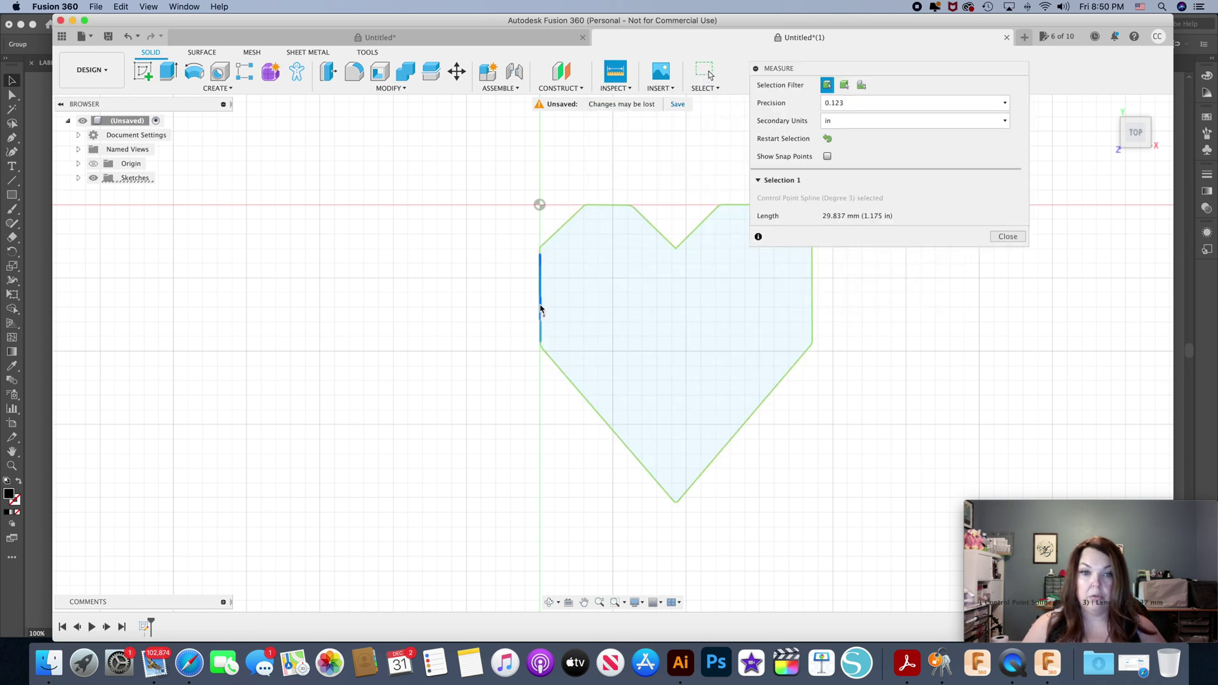
click(813, 305)
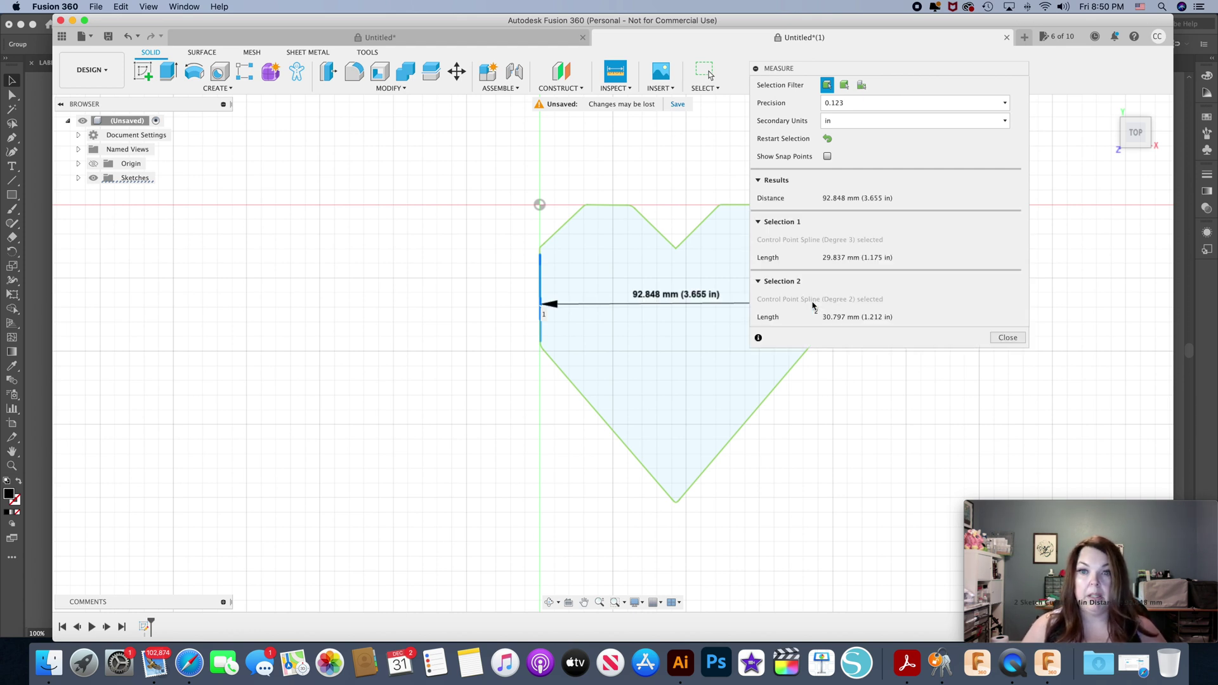
drag(851, 67, 932, 56)
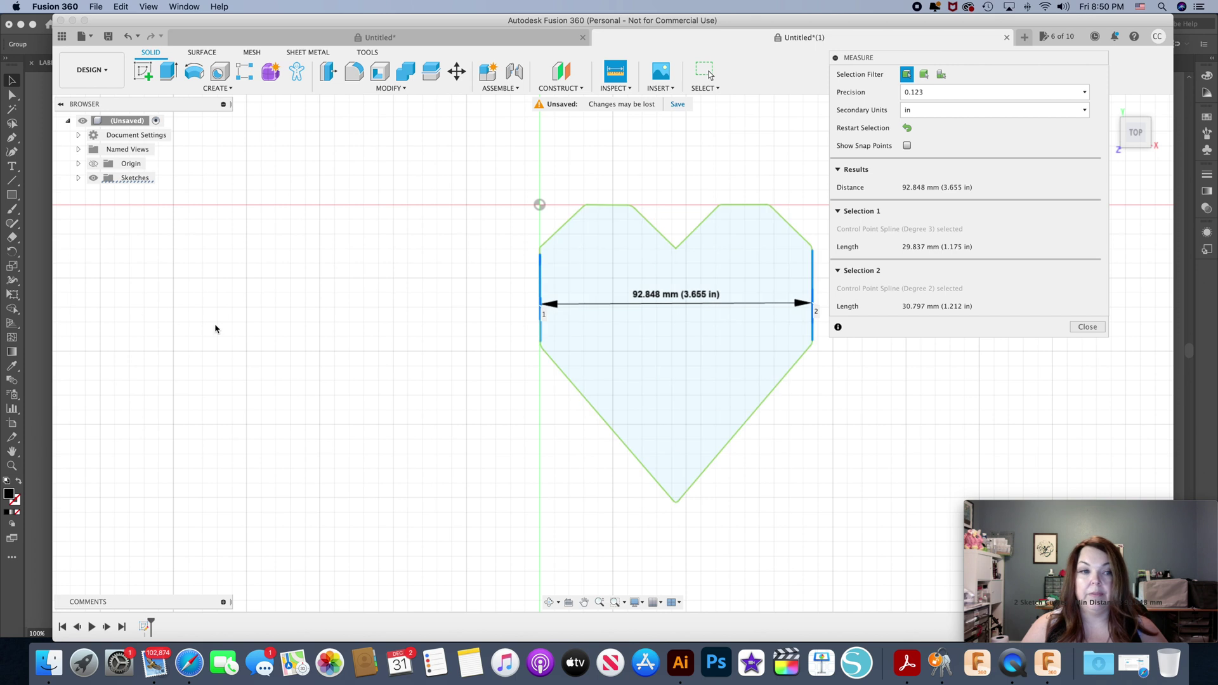
click(40, 319)
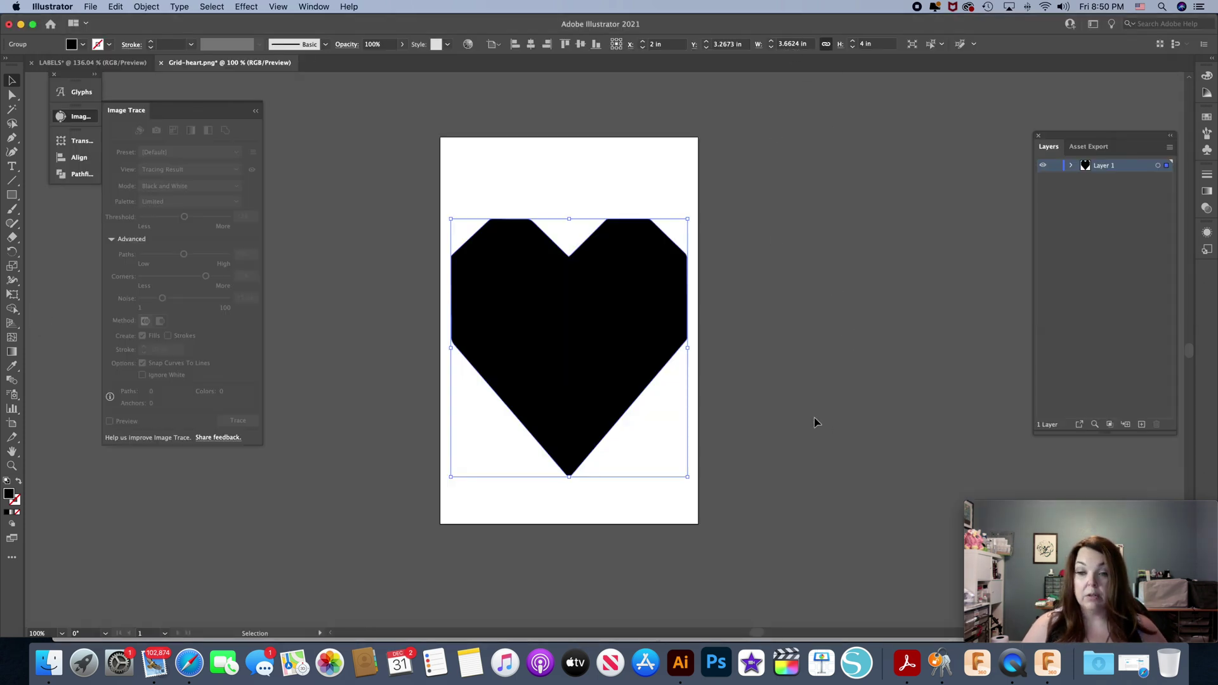
click(1050, 664)
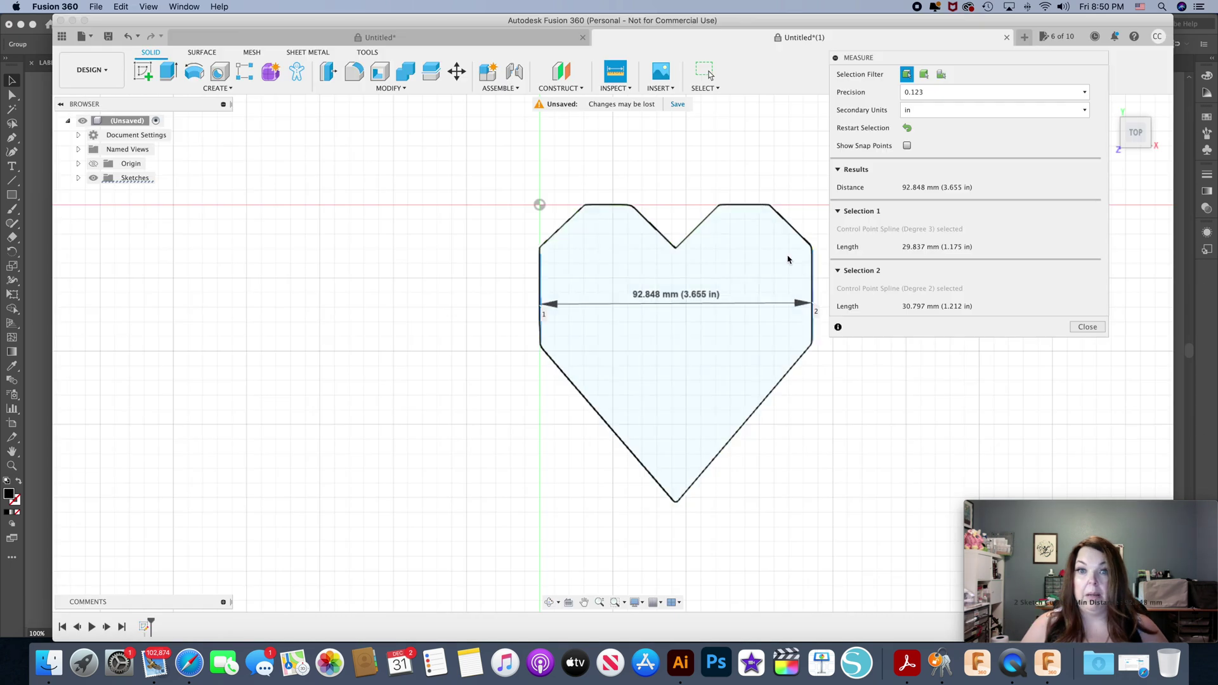
Close the measurement, reopen the sketch, and start inserting Grid-heart.svg at 1.3334, then cancel.
click(1088, 328)
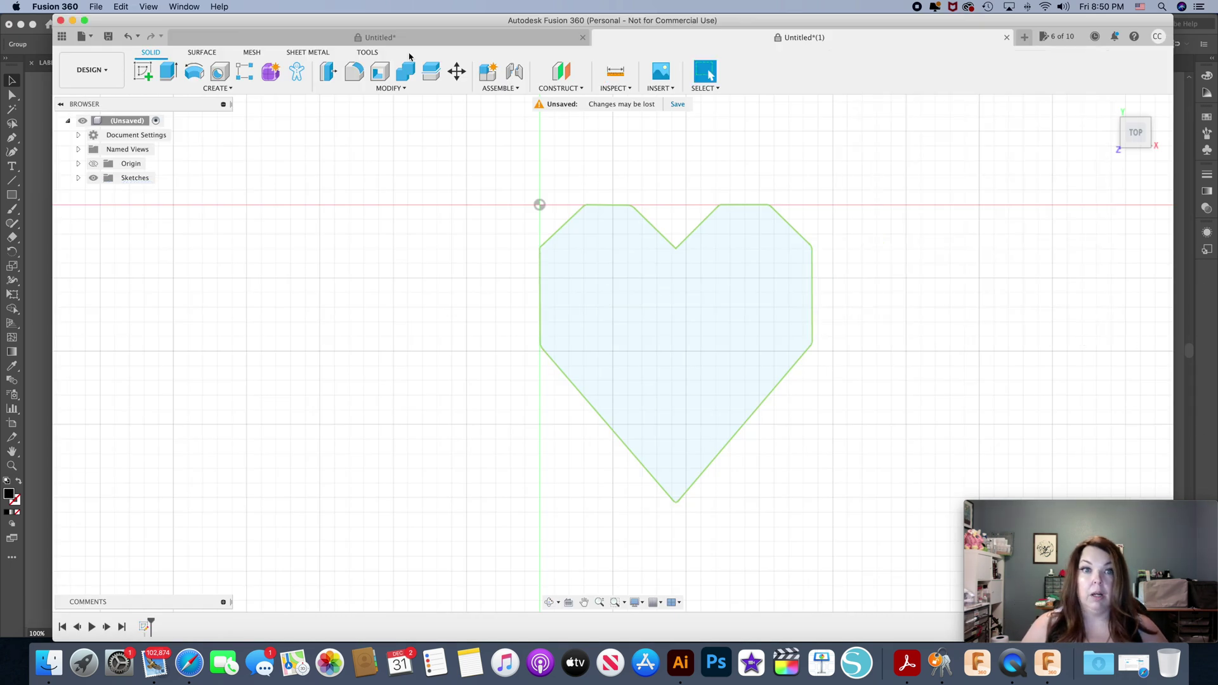
click(126, 37)
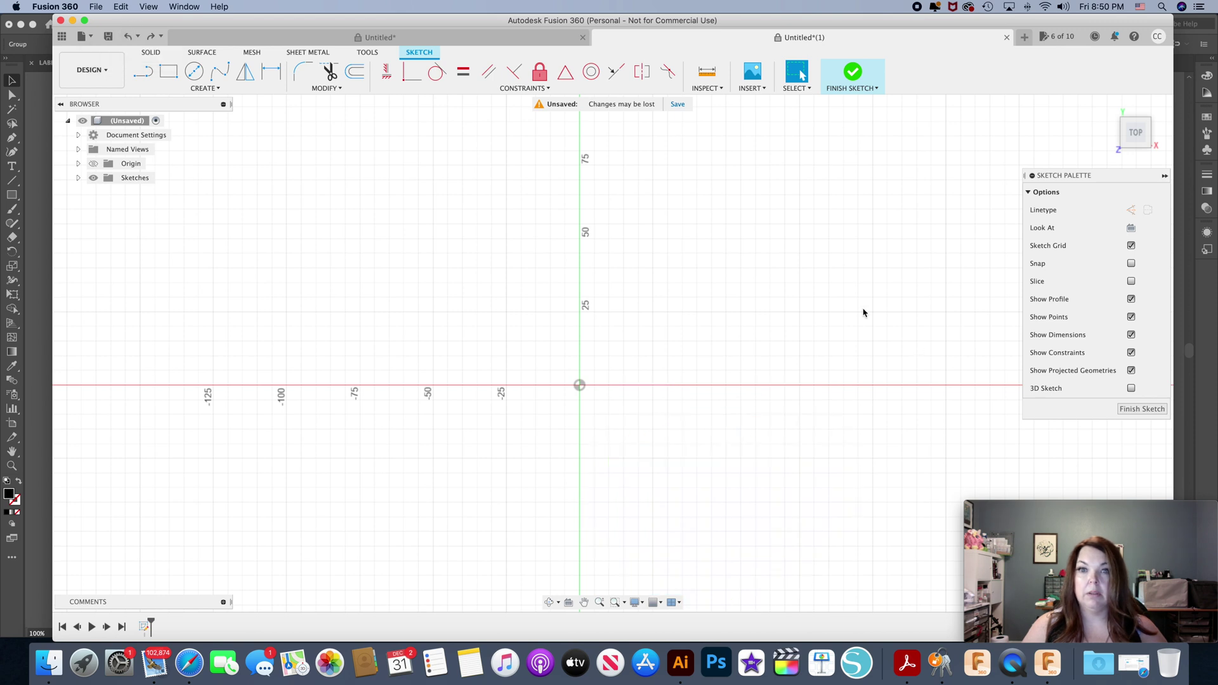
click(753, 87)
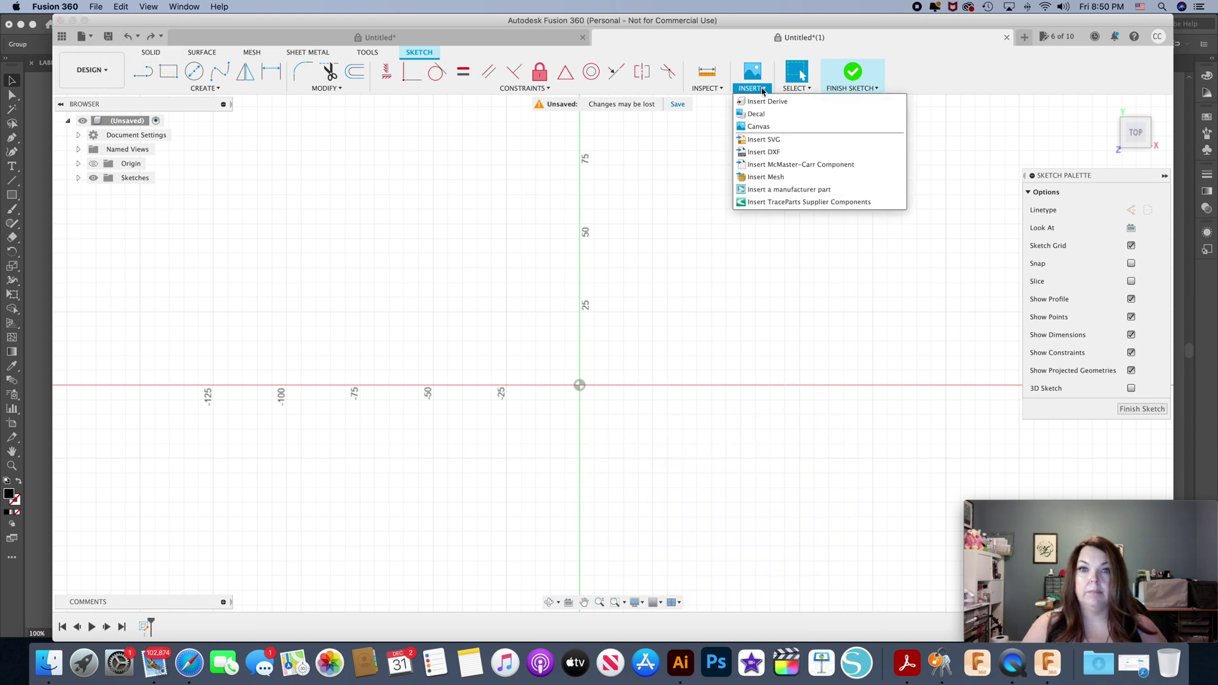
click(762, 140)
click(470, 444)
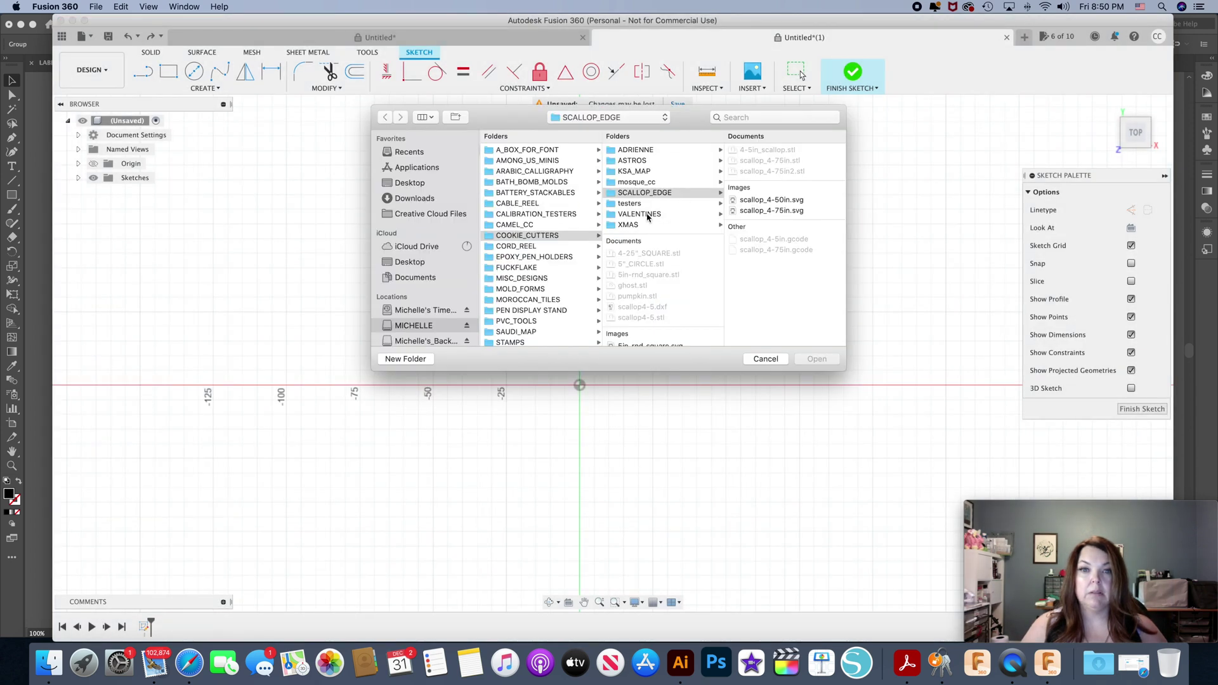
click(648, 214)
click(780, 177)
click(816, 359)
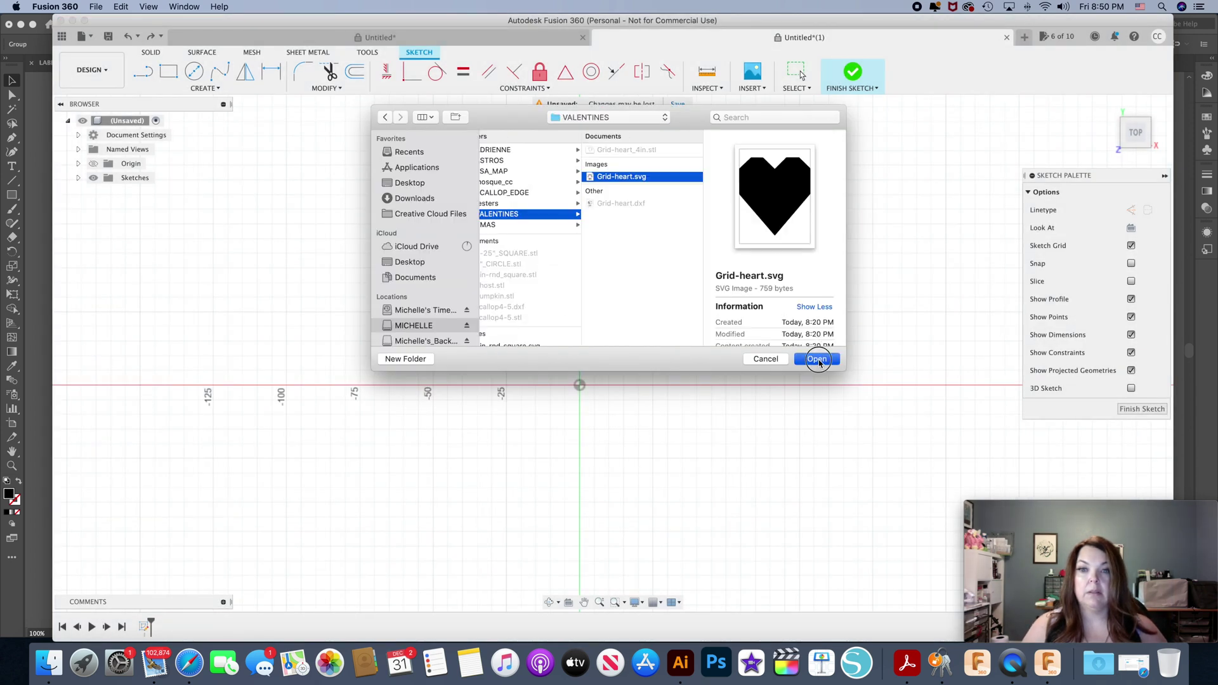
click(941, 147)
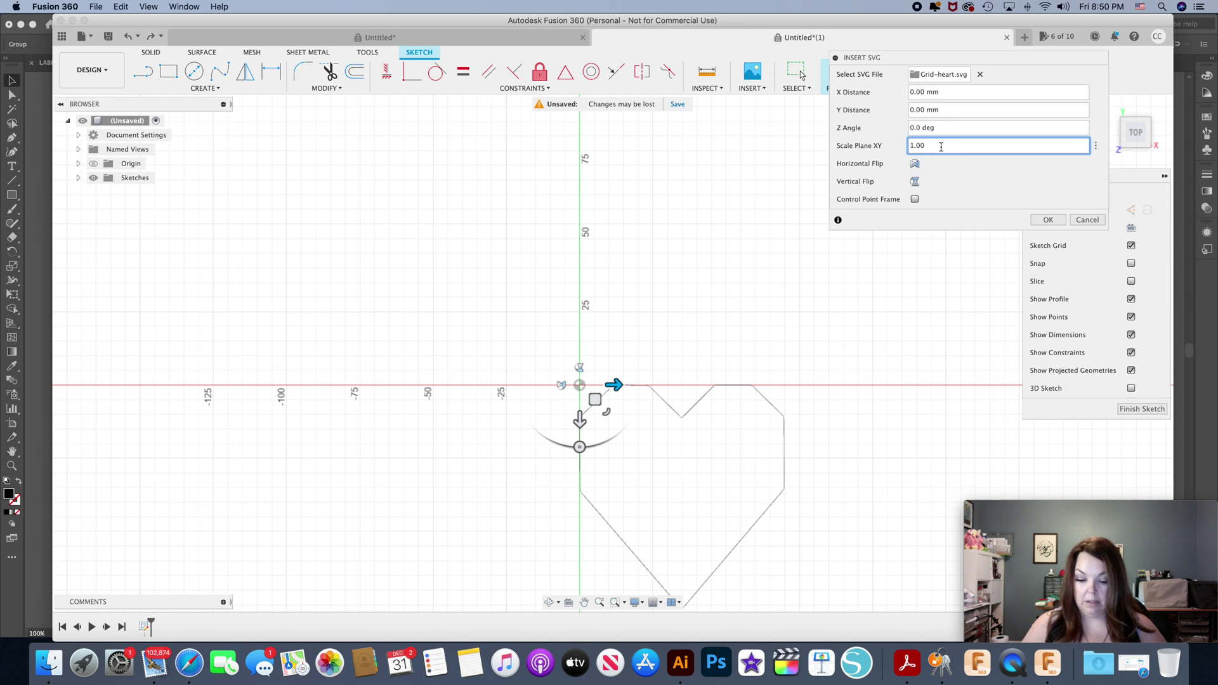
key(BackSpace)
text(33)
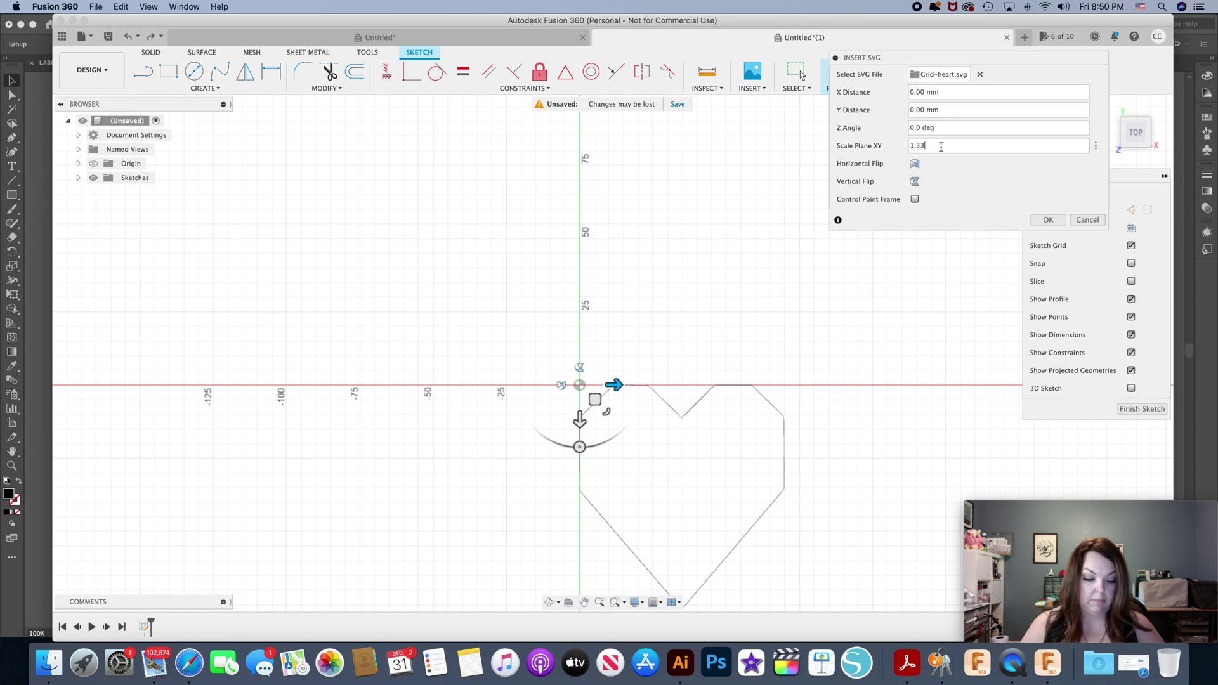
text(34)
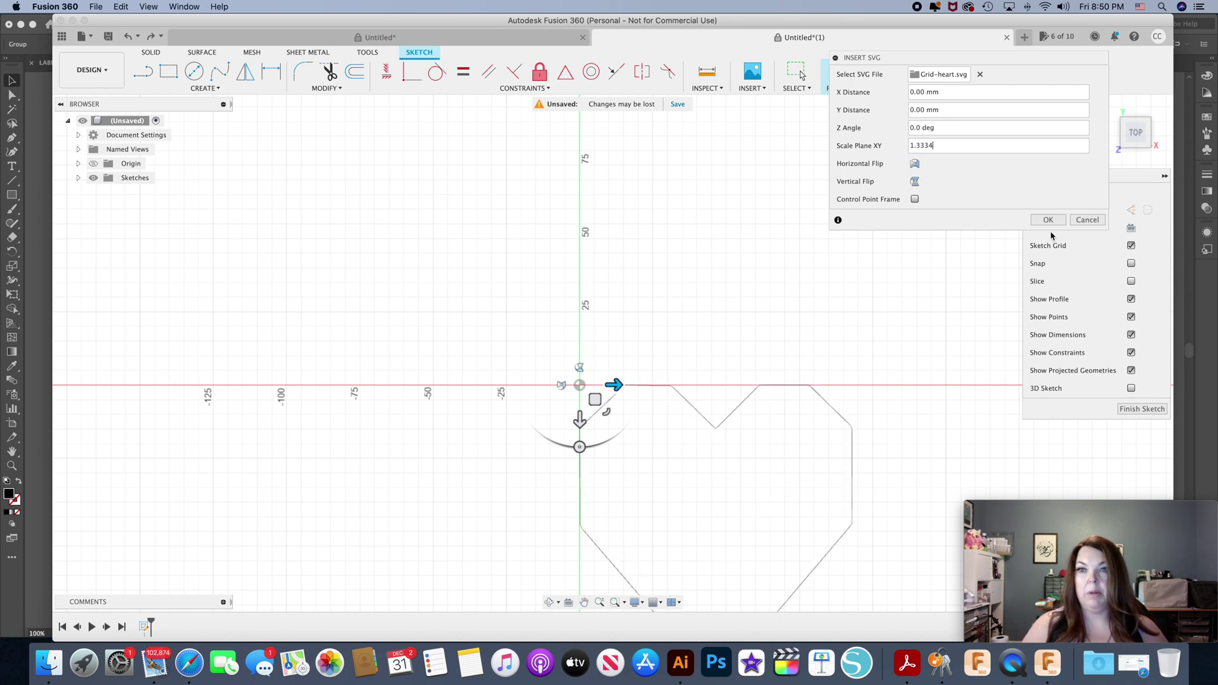
click(1086, 220)
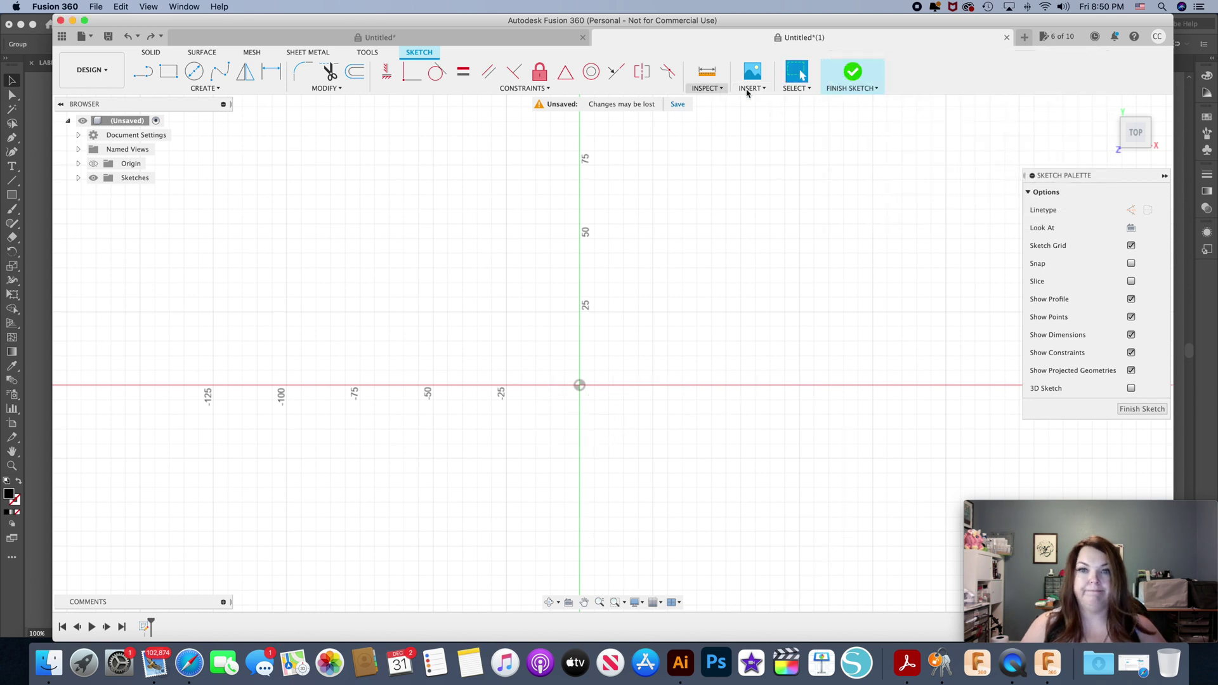
Insert Grid-heart.svg from VALENTINES again with XY scale 1.3334 and place it.
click(706, 88)
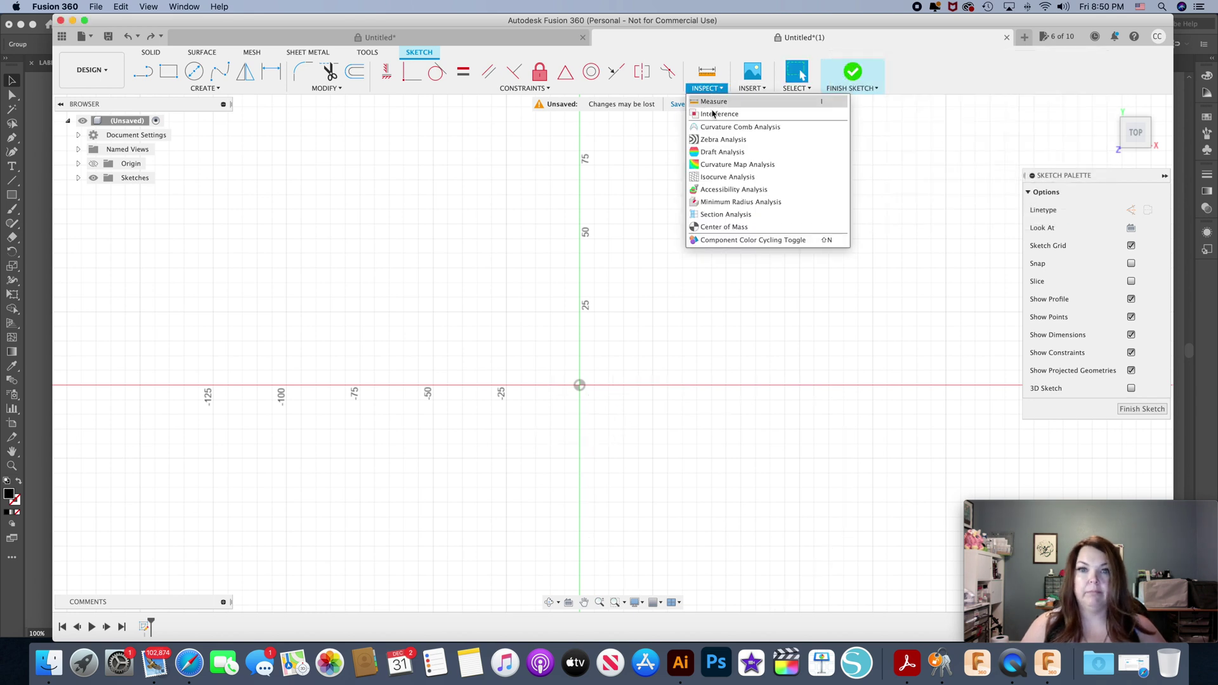
click(764, 89)
click(769, 137)
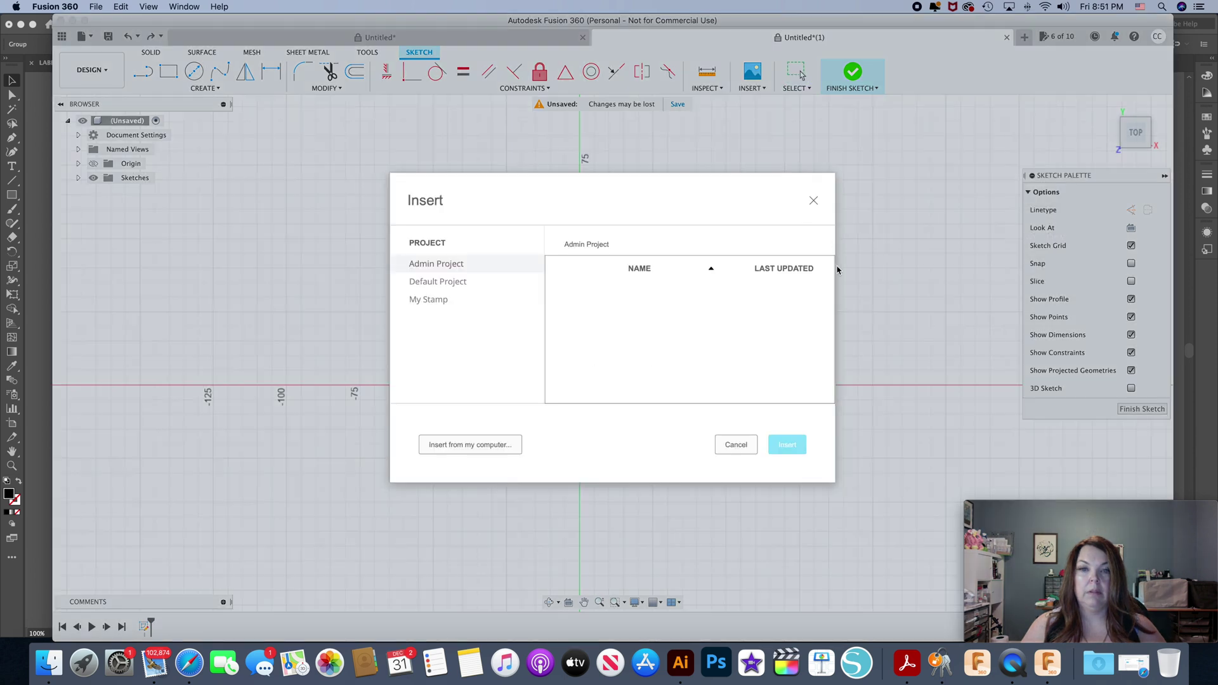
click(470, 444)
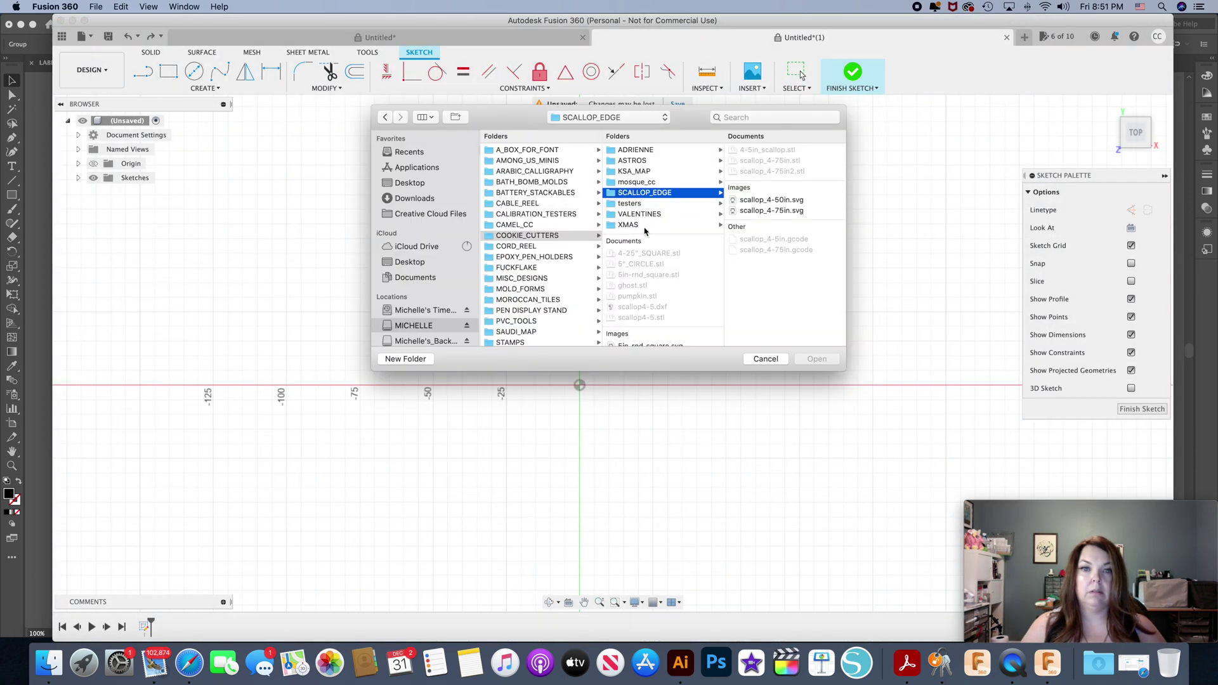
click(656, 215)
click(755, 179)
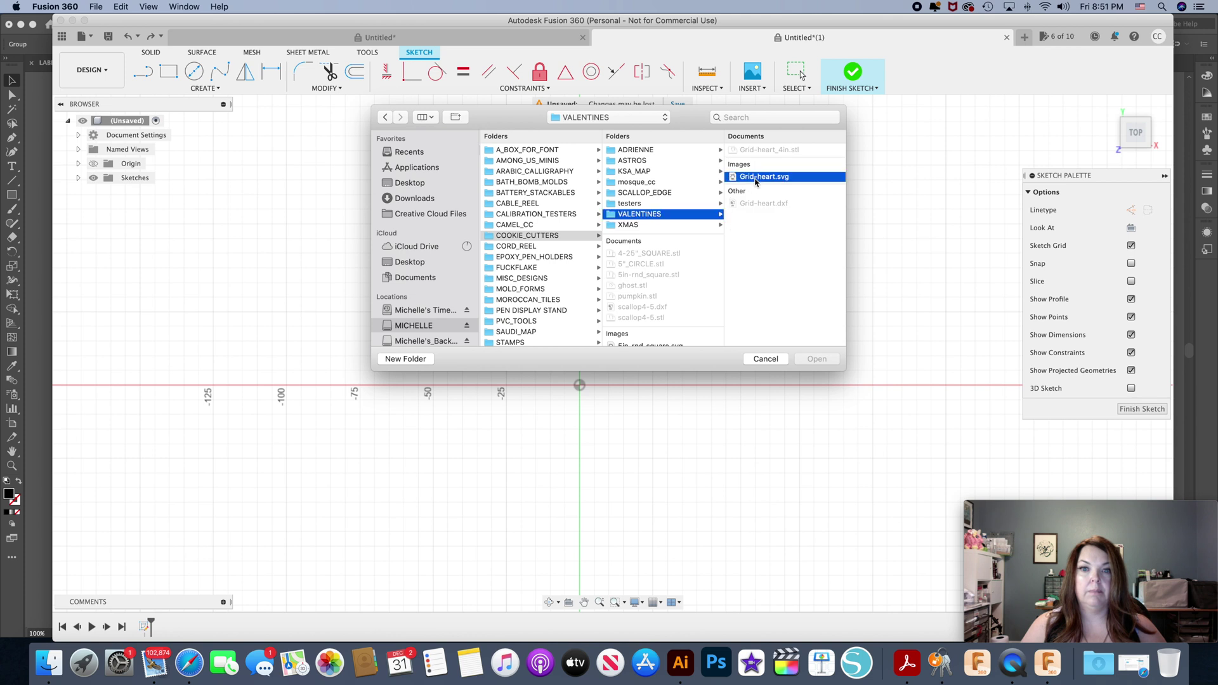
click(816, 358)
click(940, 146)
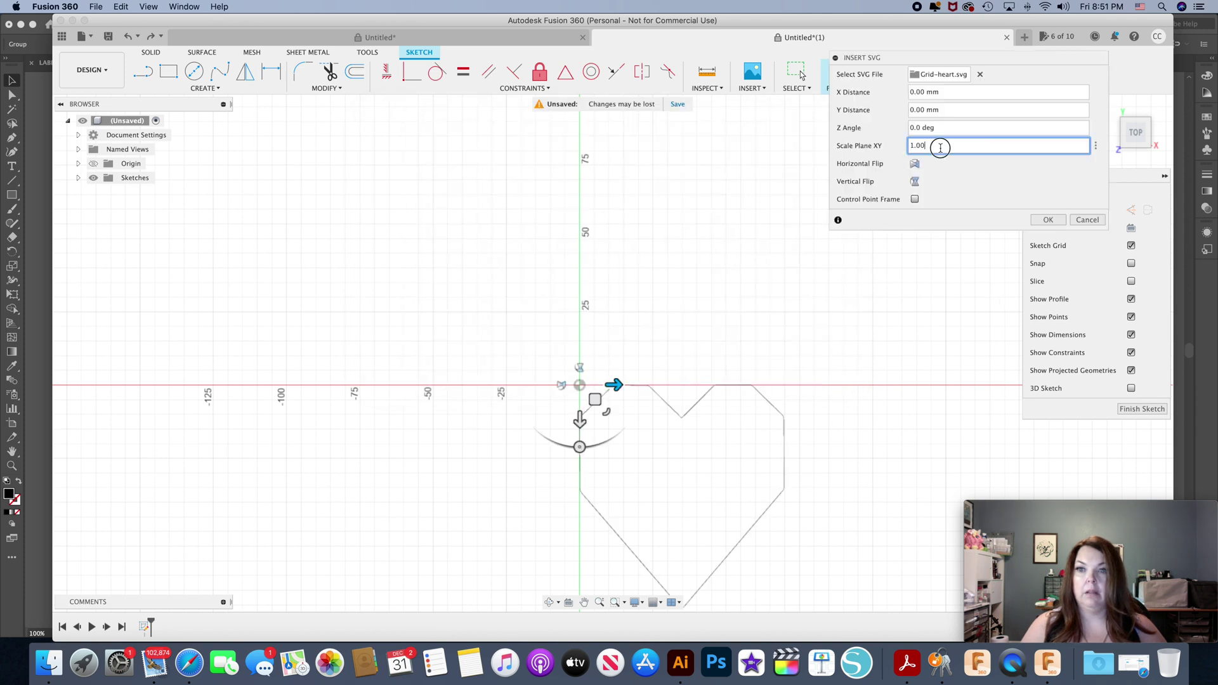
key(BackSpace)
key(BackSpace)
text(3334)
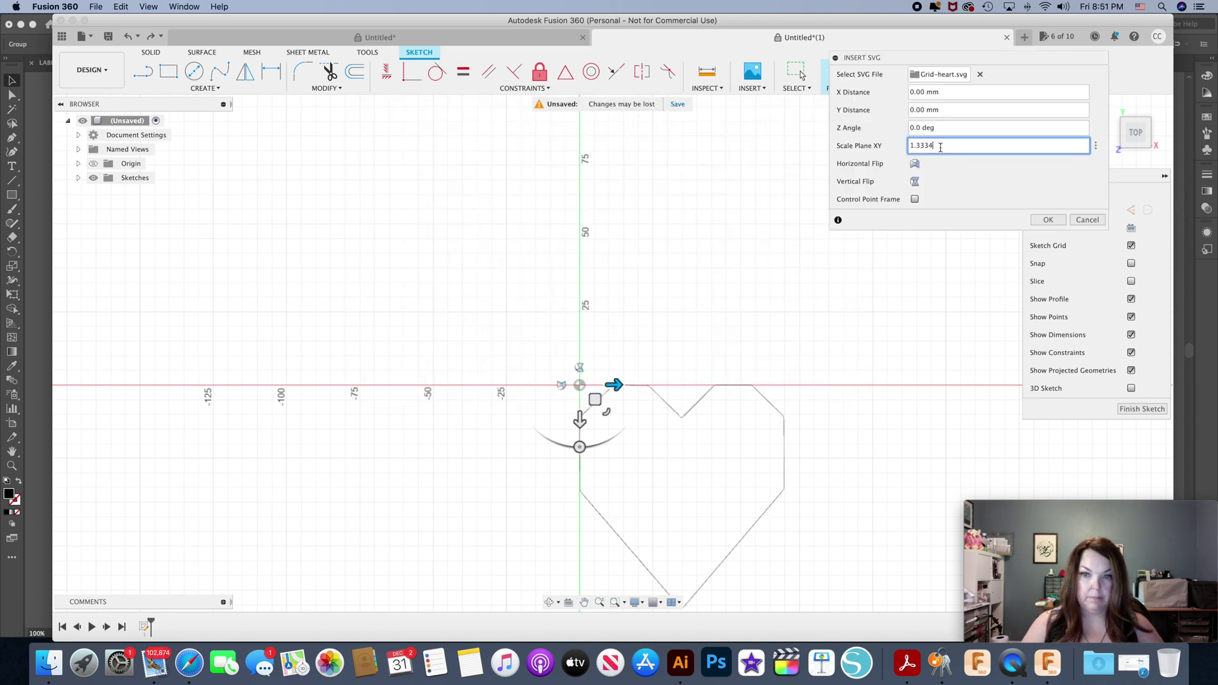
key(Return)
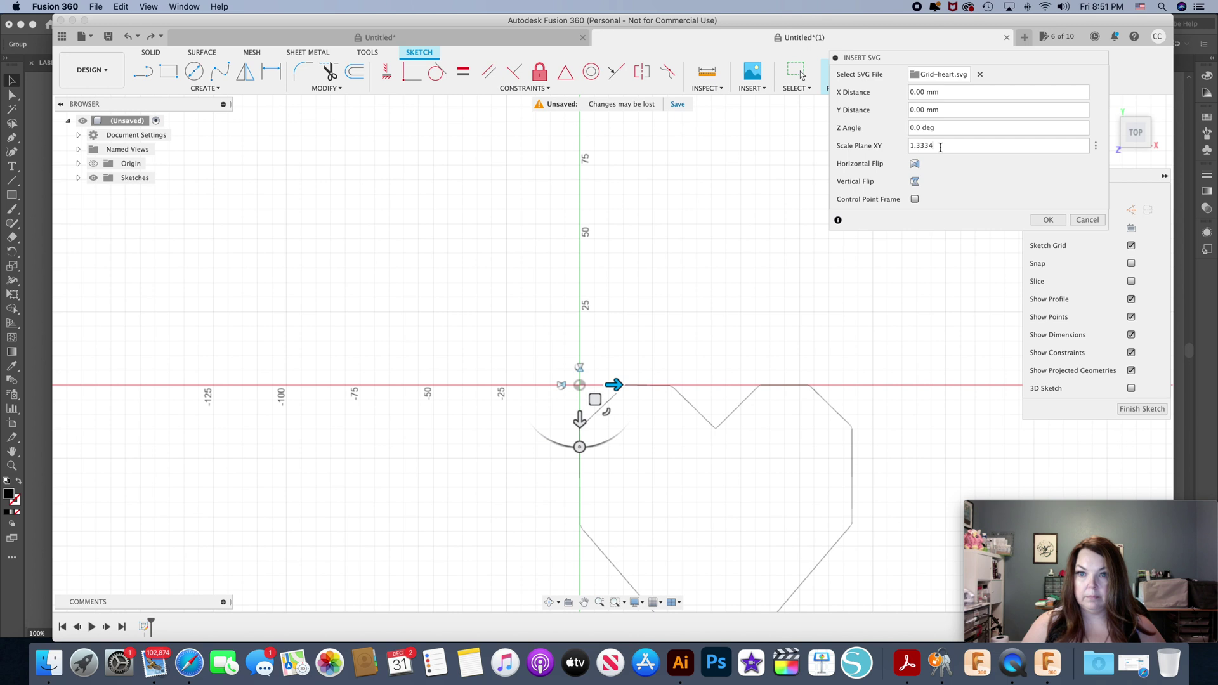
click(1046, 219)
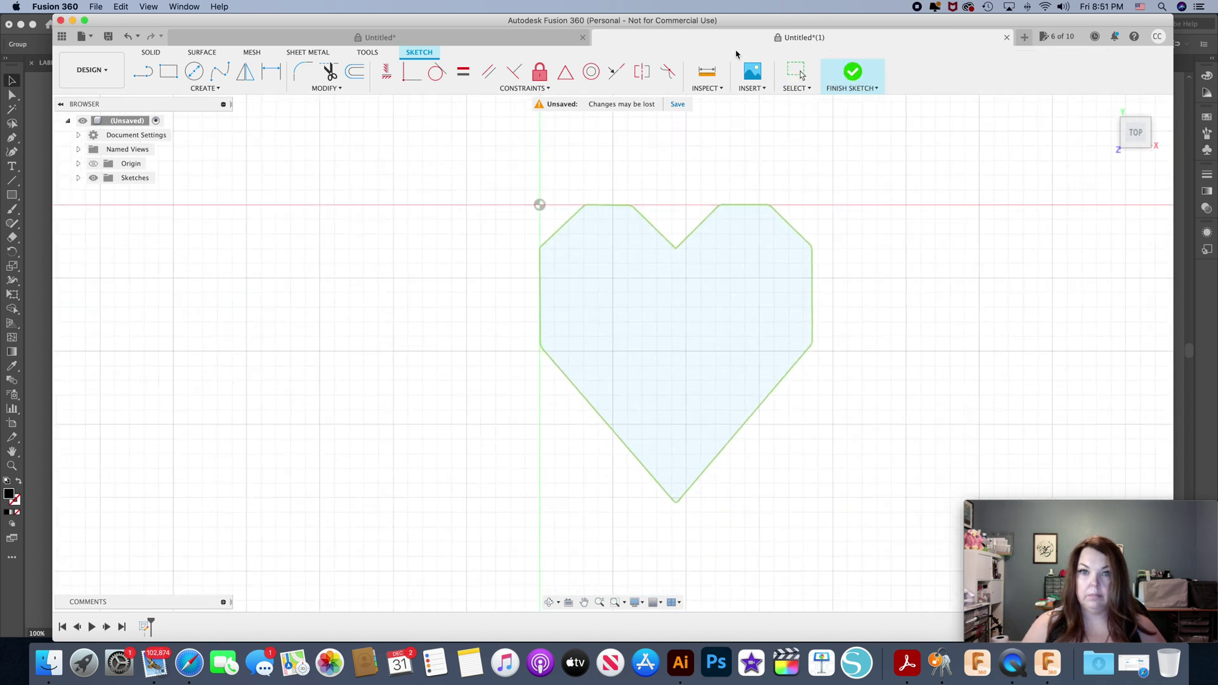
Measure the heart's width between its straight sides (92.855 mm) and compare it with Illustrator's 3.6624 in.
click(614, 88)
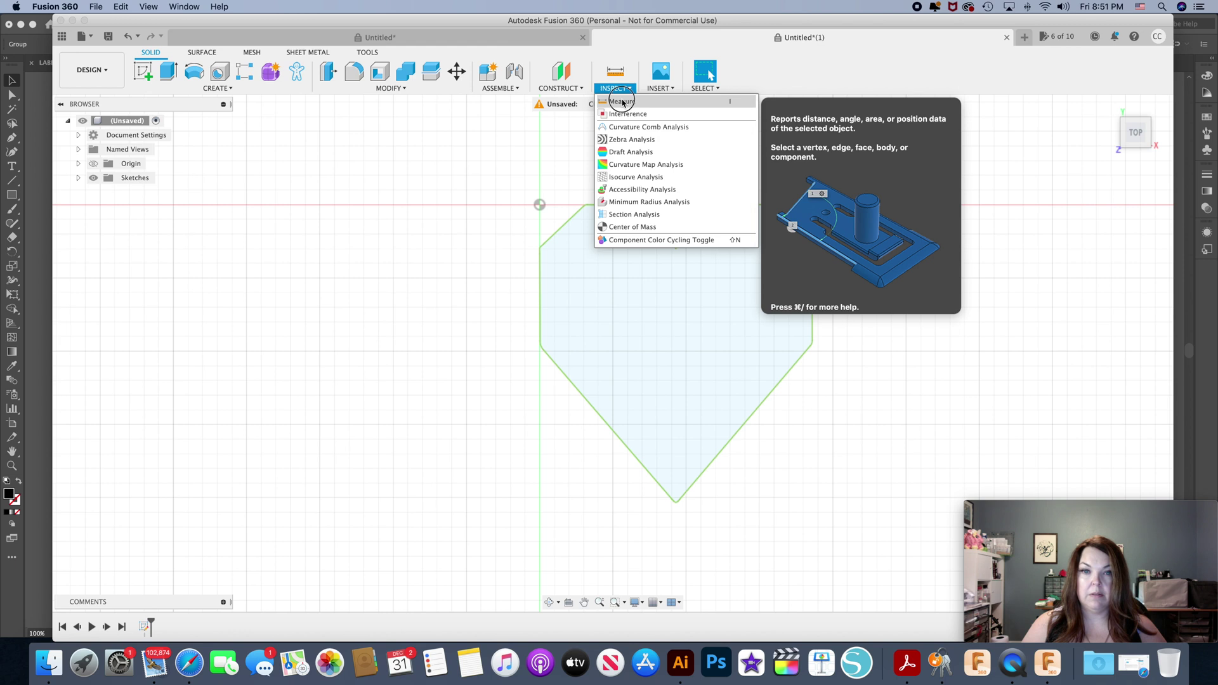
click(622, 101)
click(540, 296)
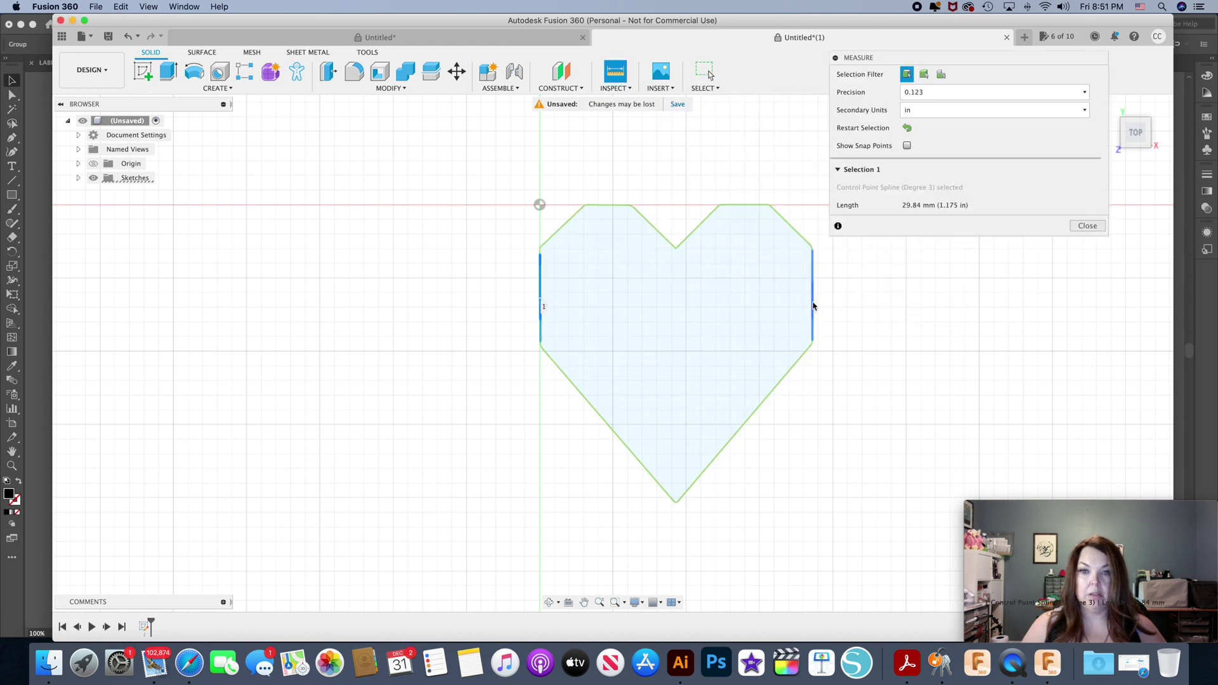
click(813, 306)
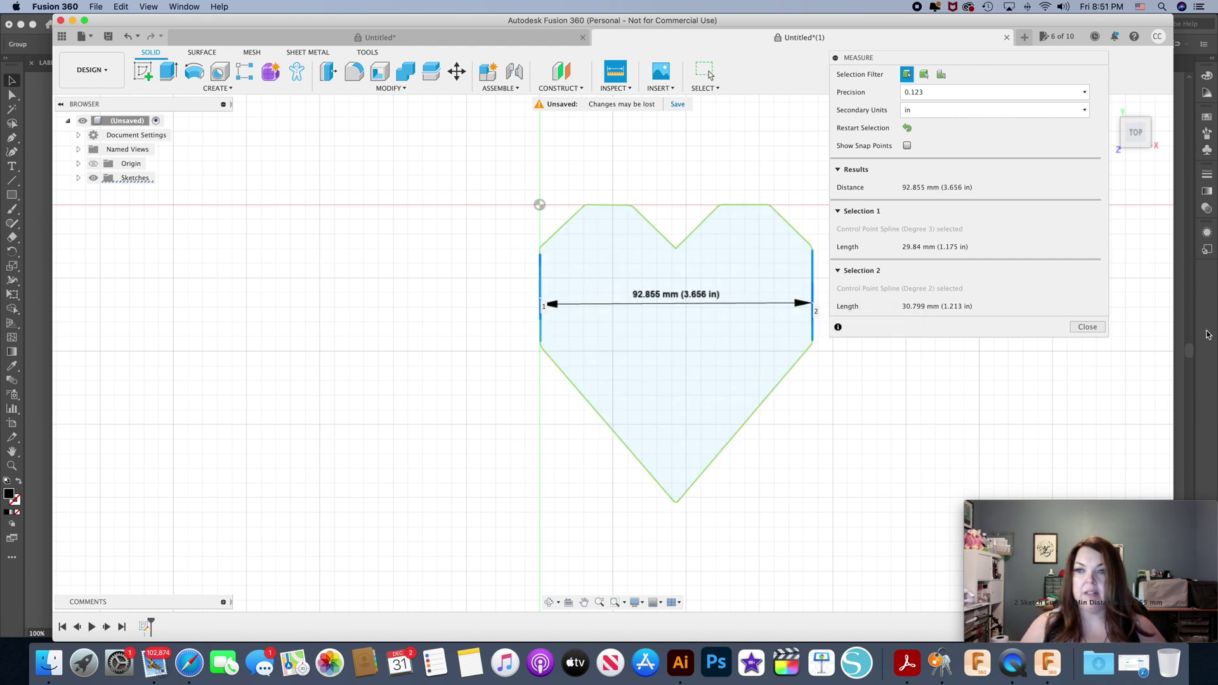
click(1182, 328)
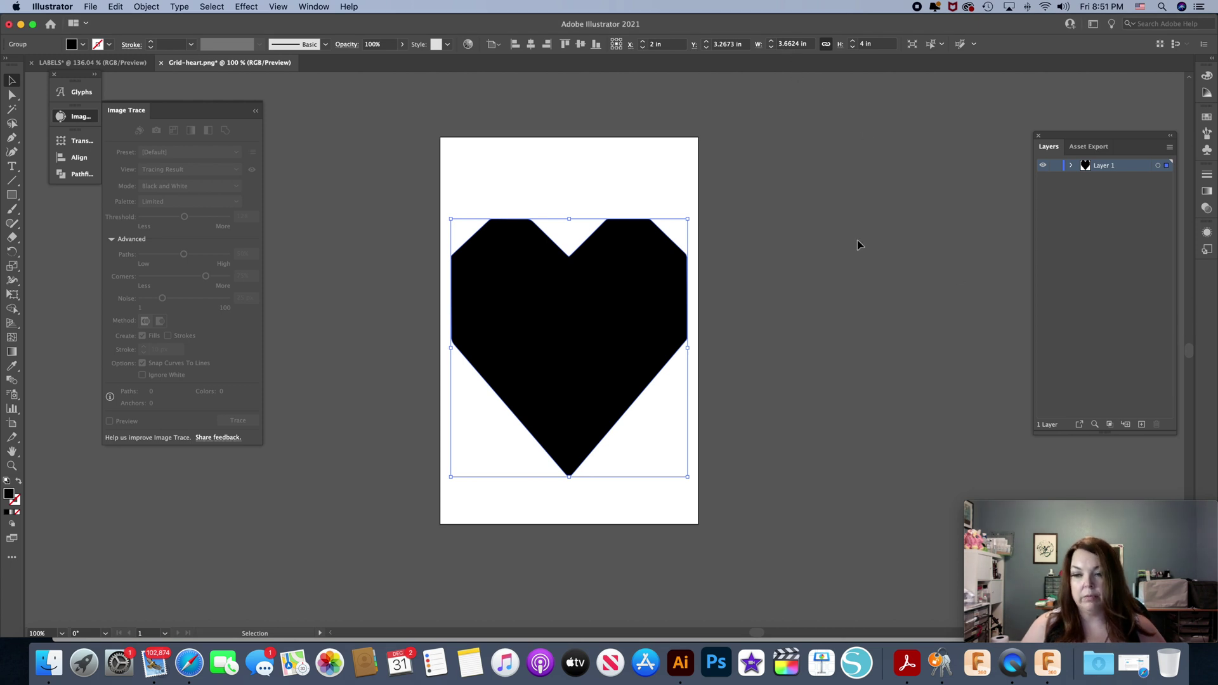
click(1046, 664)
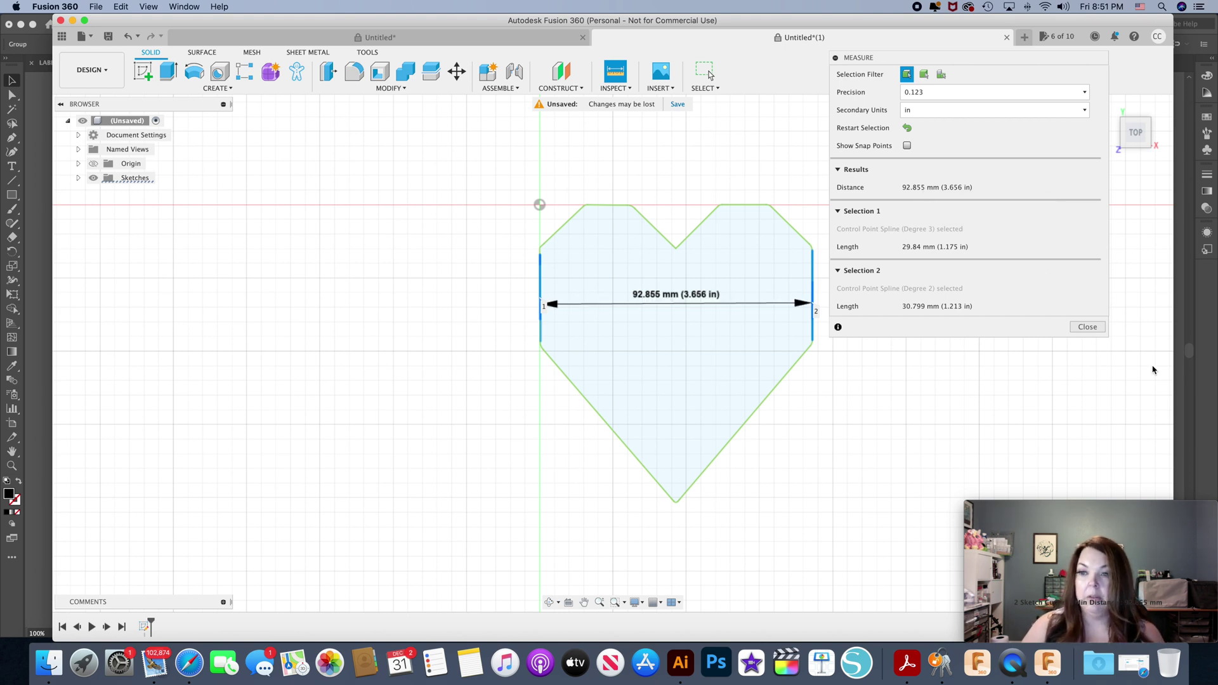
Close the width measurement and select the heart sketch profile.
click(1087, 327)
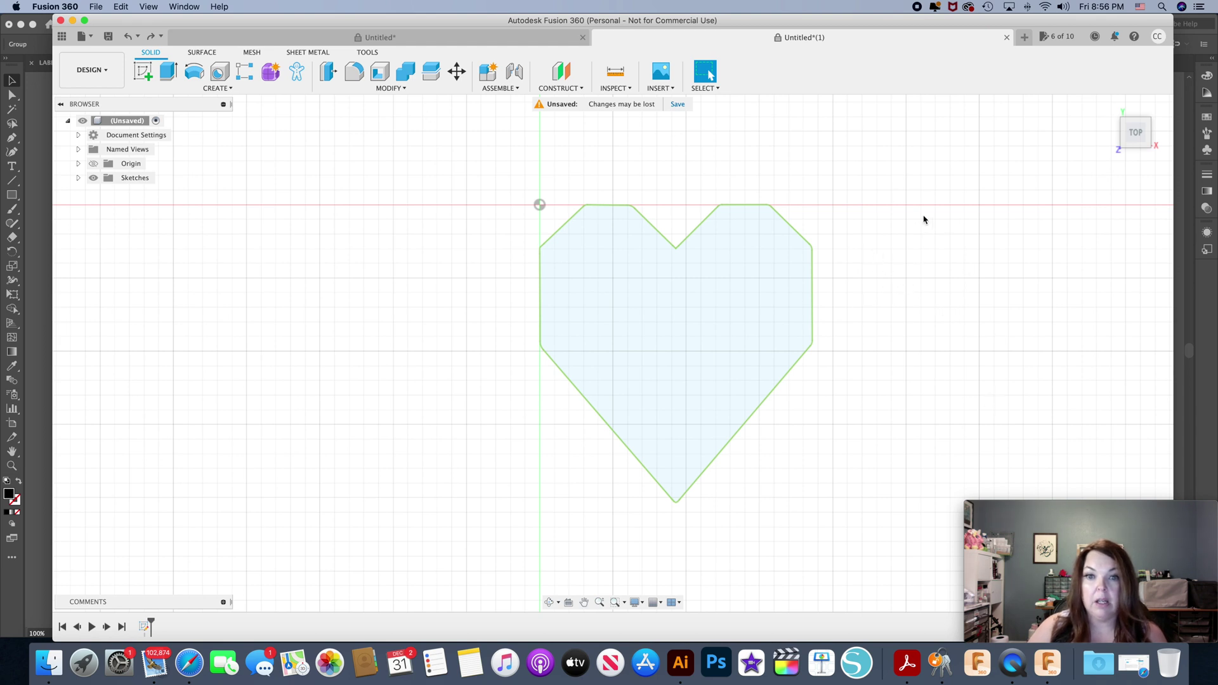
click(668, 323)
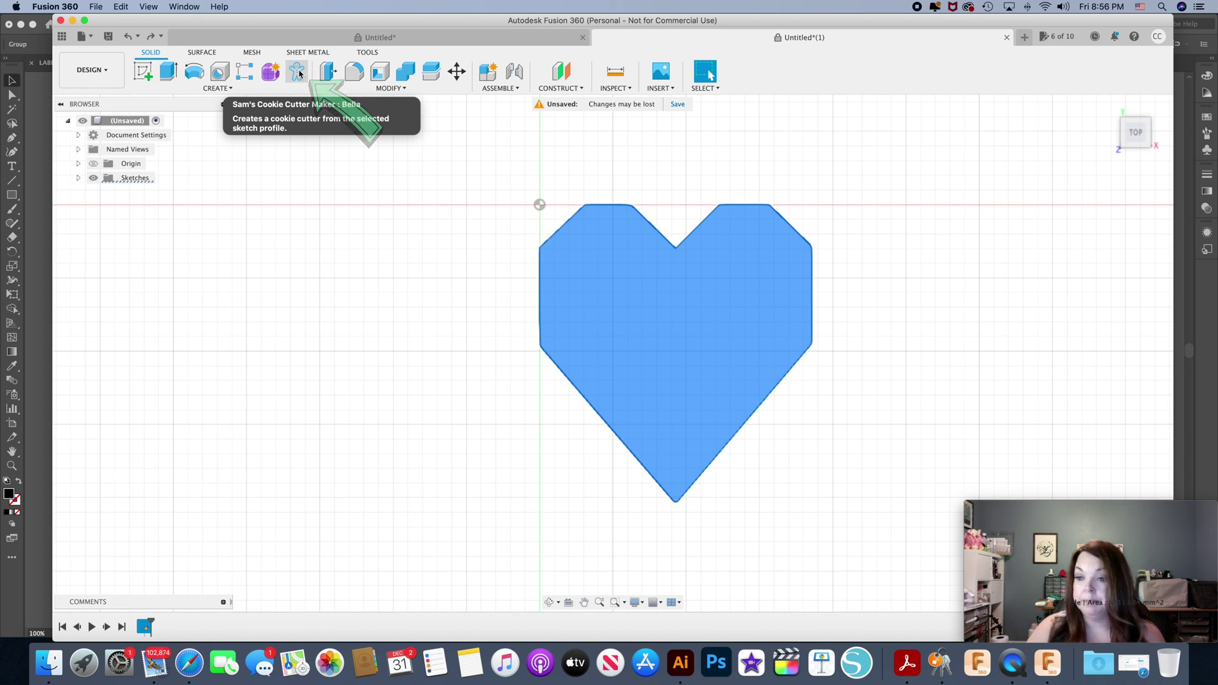
Start Sam's Cookie Cutter Maker on the selected heart profile.
click(298, 72)
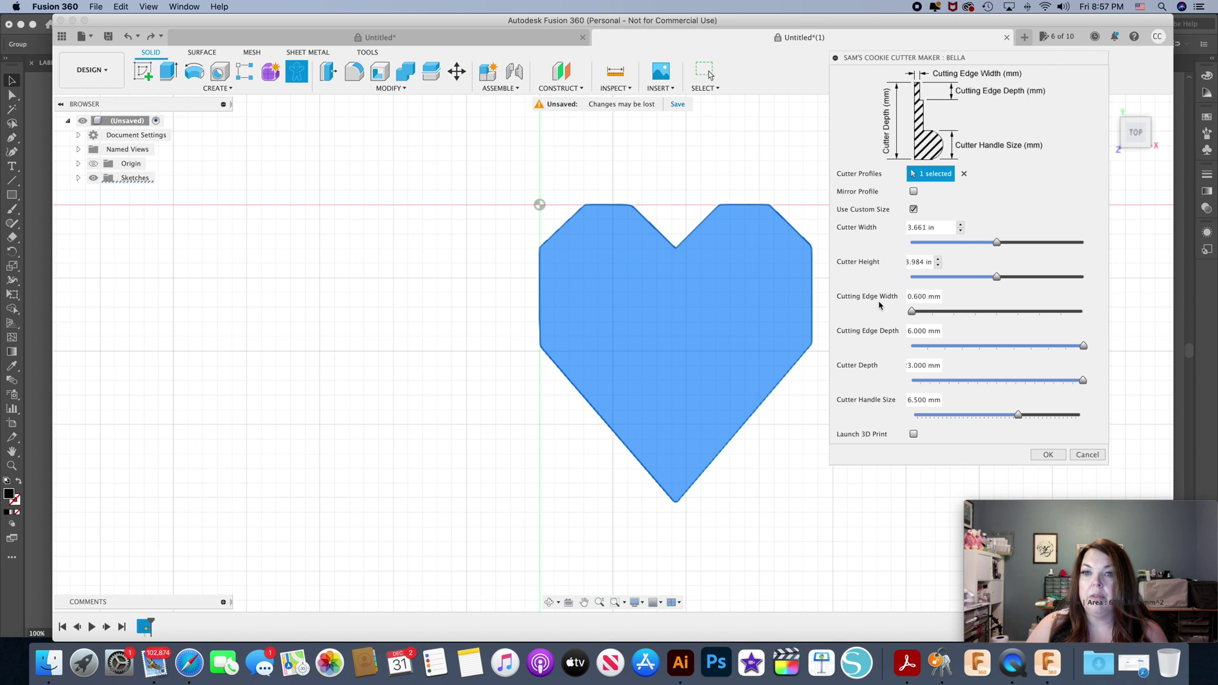
Try a 1.000 mm cutting edge width, then bring the cutting edge width back down.
drag(912, 311, 1085, 312)
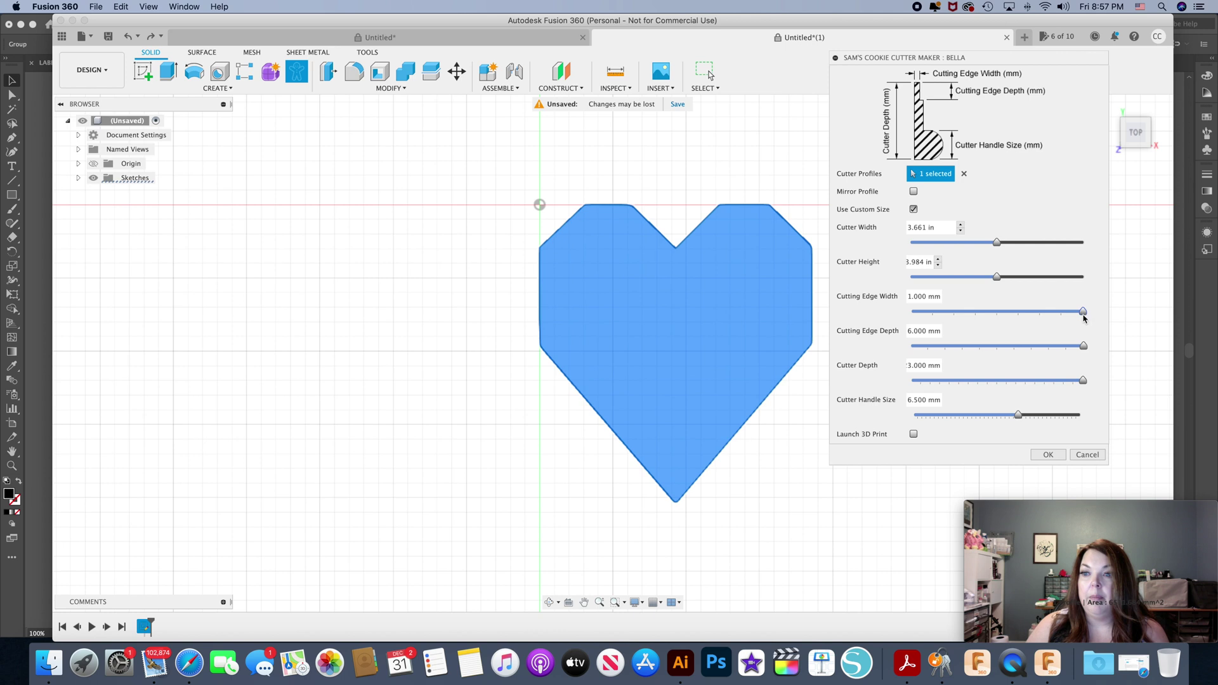
drag(1082, 312, 903, 320)
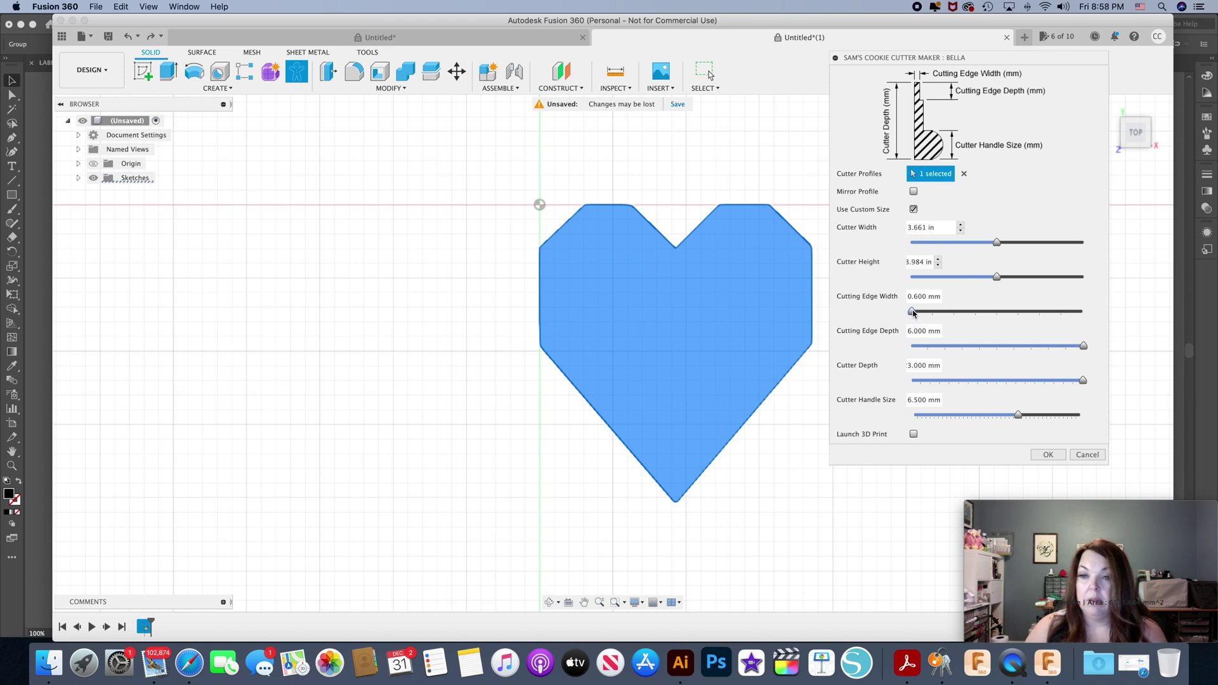
Set the cutting edge width to 0.600 mm and lower the cutter handle size from 8.000 mm.
mouse_move(912, 312)
mouse_down()
mouse_move(1082, 310)
mouse_move(915, 312)
mouse_move(1075, 320)
mouse_move(898, 314)
mouse_up()
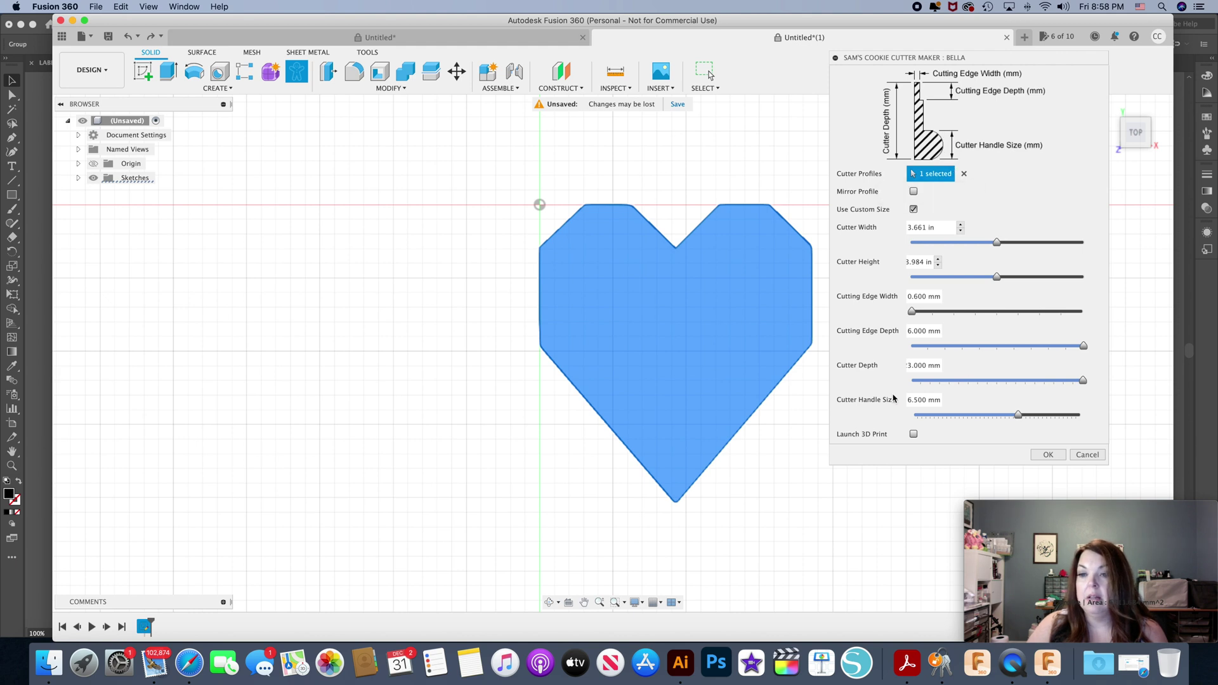
click(1020, 414)
Settle the cutter handle size at 6.500 mm and generate the heart cookie cutter body.
mouse_move(1022, 415)
mouse_down()
mouse_move(1088, 416)
mouse_move(1008, 419)
mouse_up()
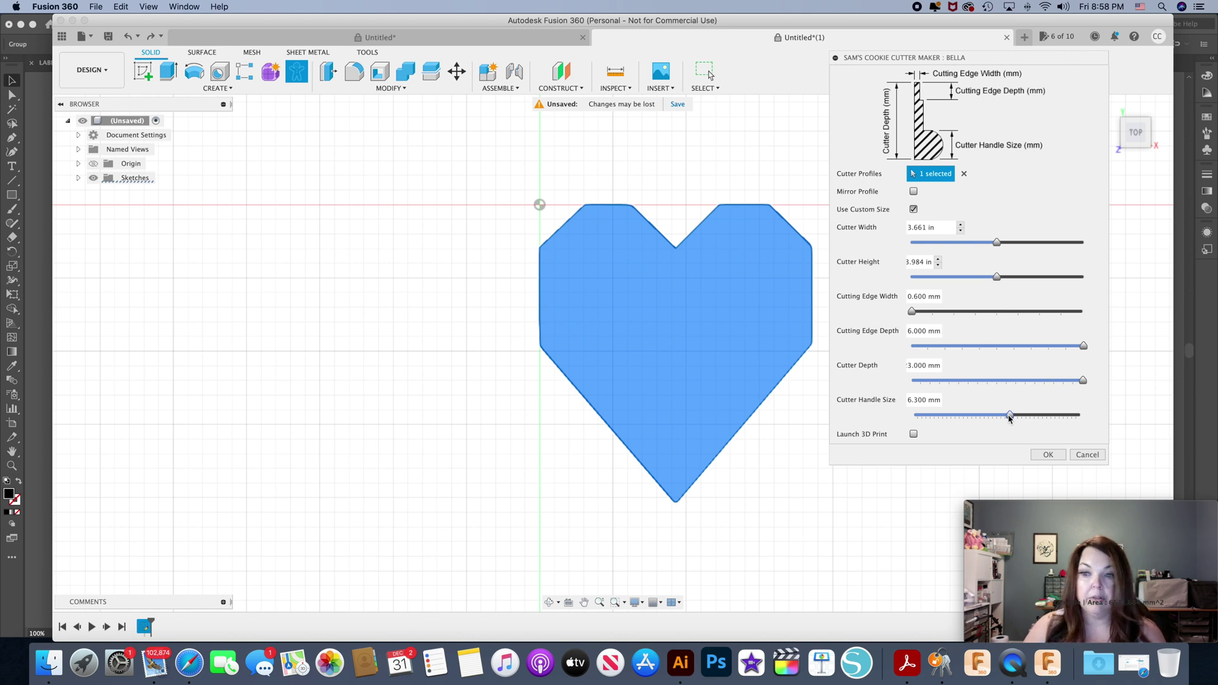
drag(1009, 418, 1019, 417)
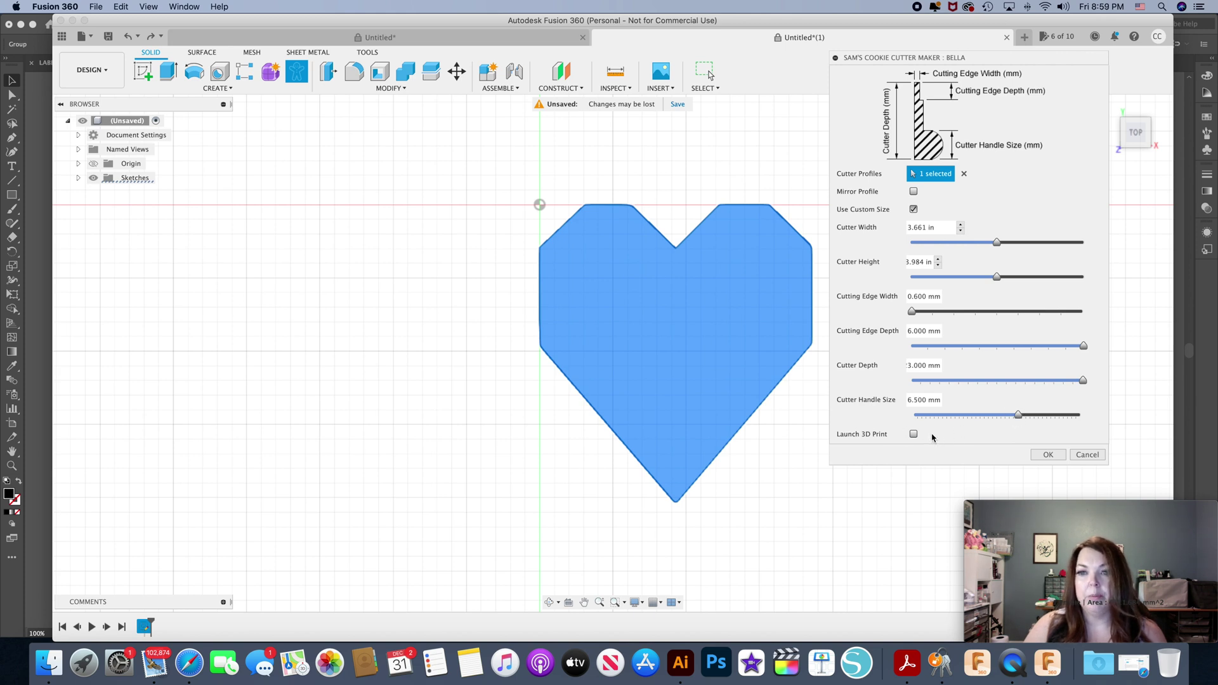
click(1050, 455)
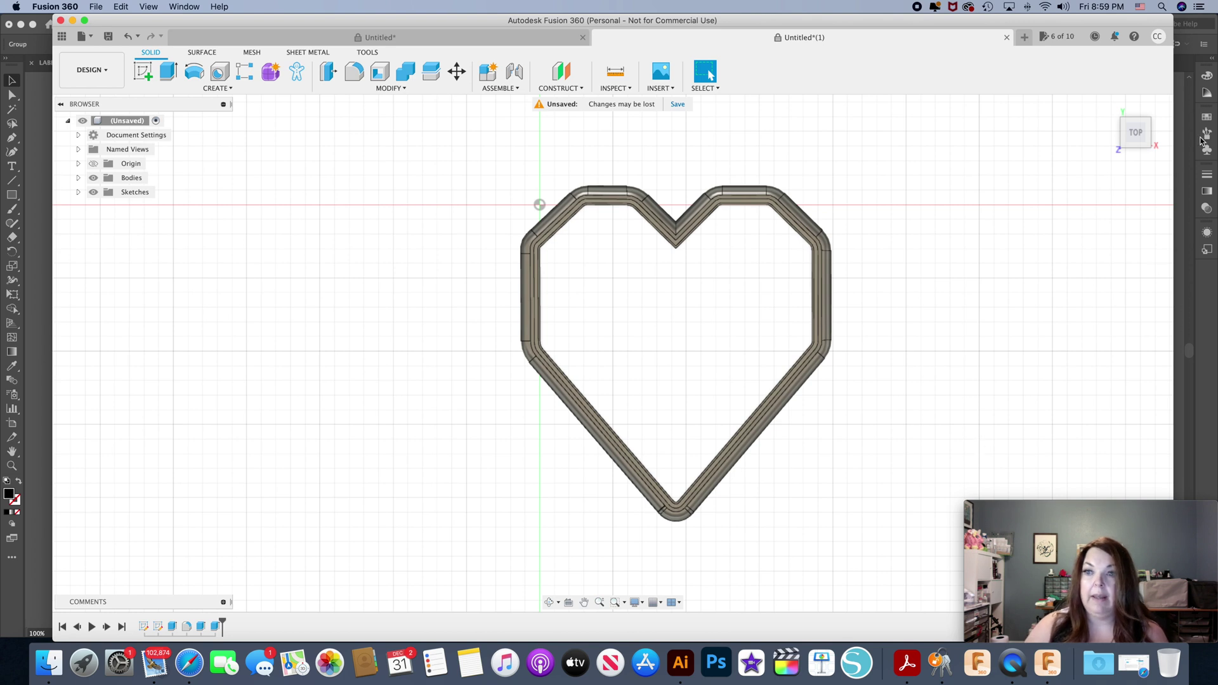
Orbit the cutter and snap to the top view to check the heart outline from above.
mouse_move(1134, 135)
mouse_down()
mouse_move(1112, 79)
mouse_move(1134, 130)
mouse_up()
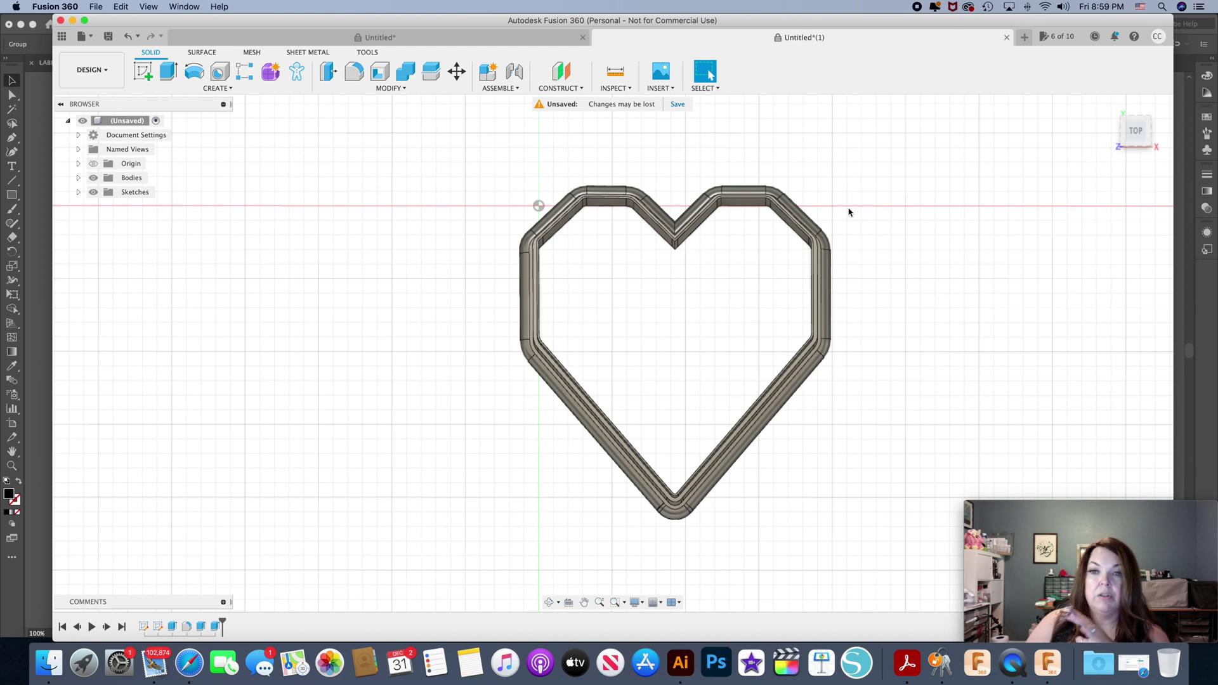
mouse_move(1136, 130)
mouse_down()
mouse_move(1118, 73)
mouse_move(1079, 95)
mouse_move(1110, 135)
mouse_move(1137, 123)
mouse_up()
click(1137, 124)
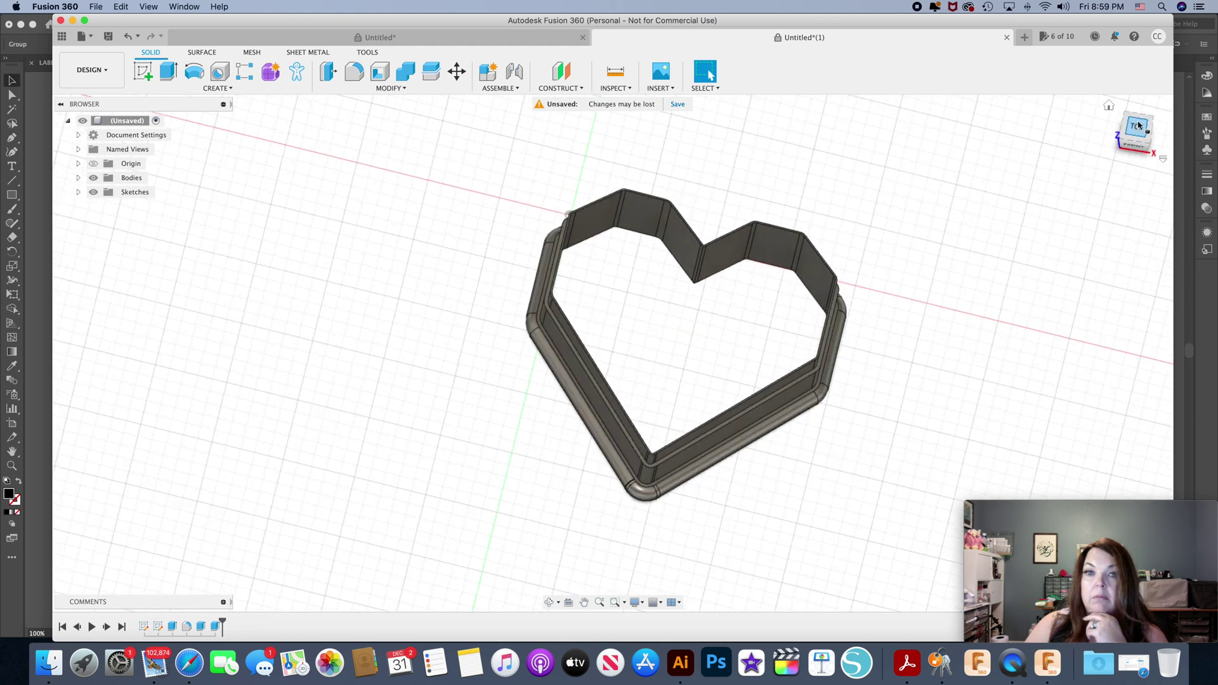
mouse_move(1139, 140)
mouse_down()
mouse_move(1122, 116)
mouse_move(1134, 120)
mouse_up()
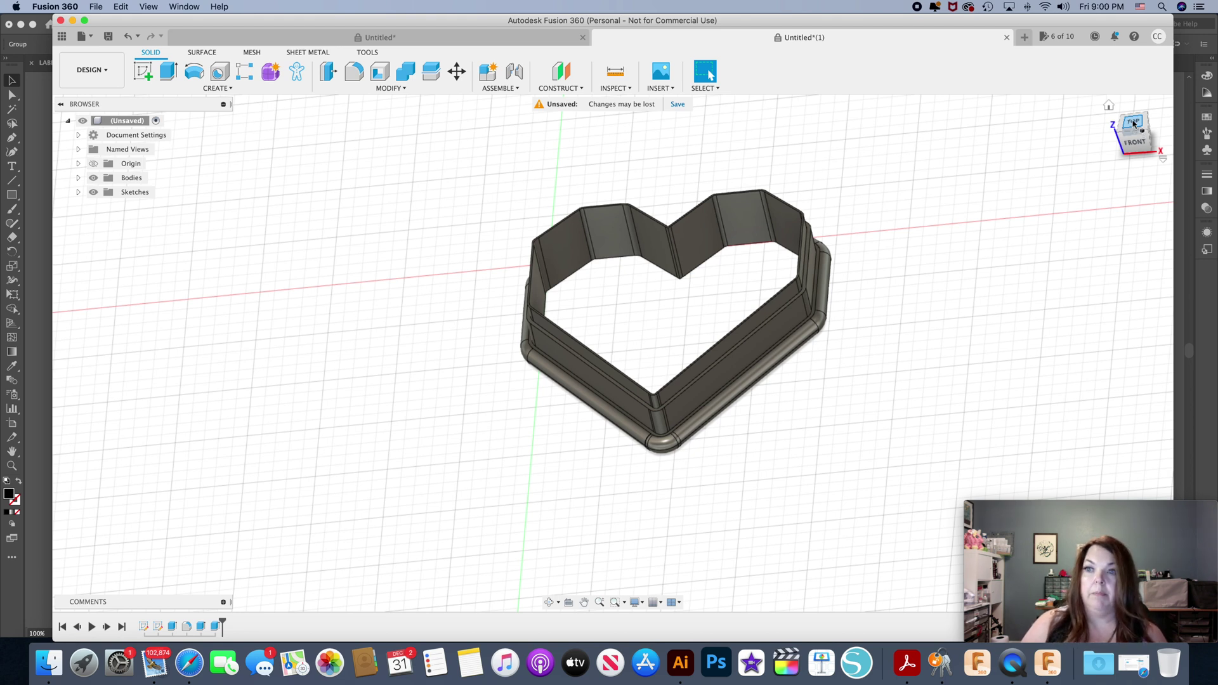
click(1134, 124)
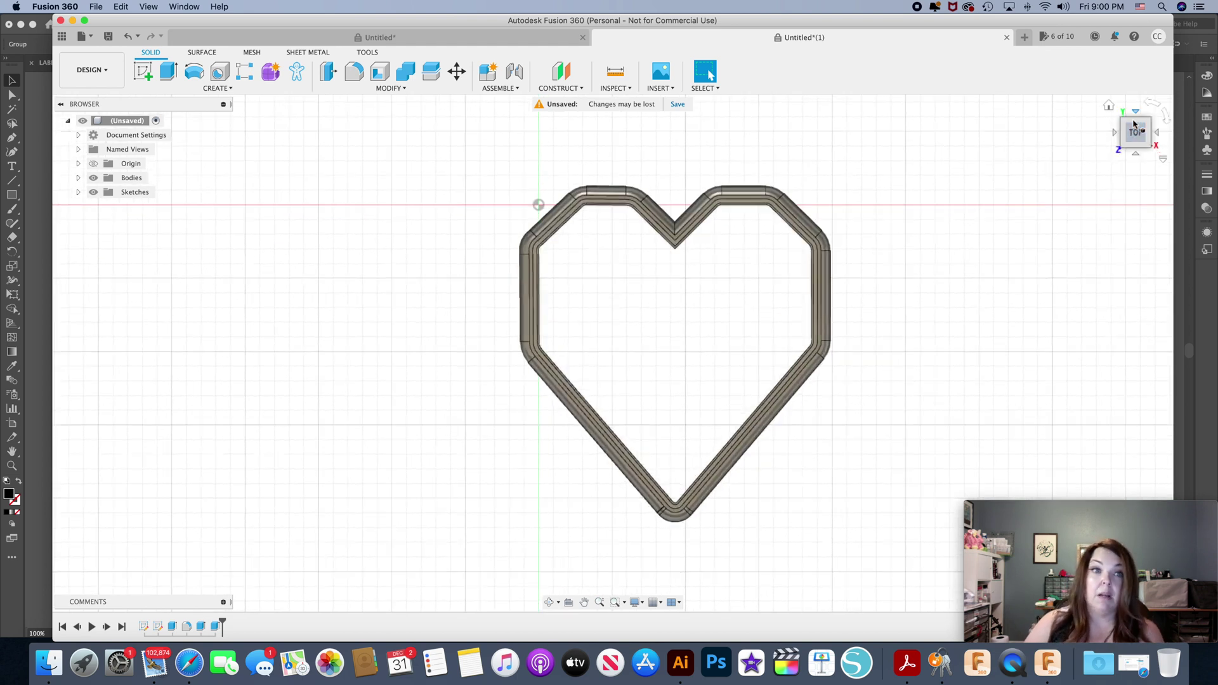
drag(1134, 124, 1123, 114)
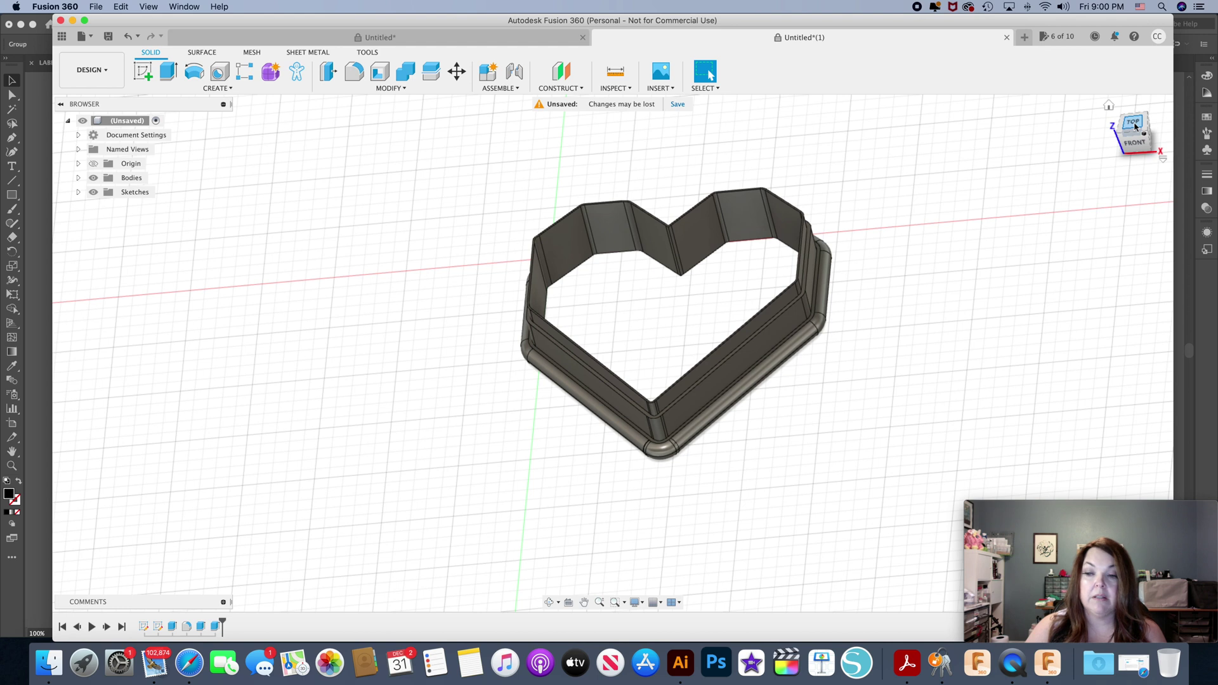
View the cutter isometrically, orbit to show its tall walls and base lip, and open the root component's menu.
click(1135, 126)
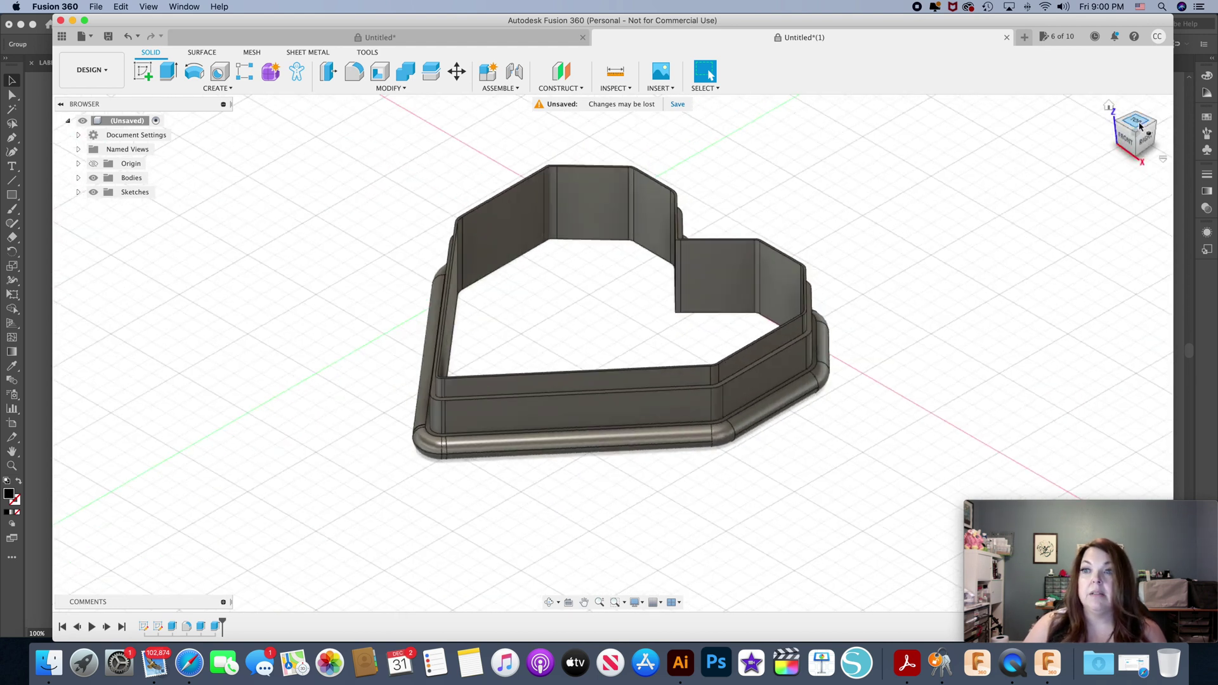
drag(1131, 144, 1127, 114)
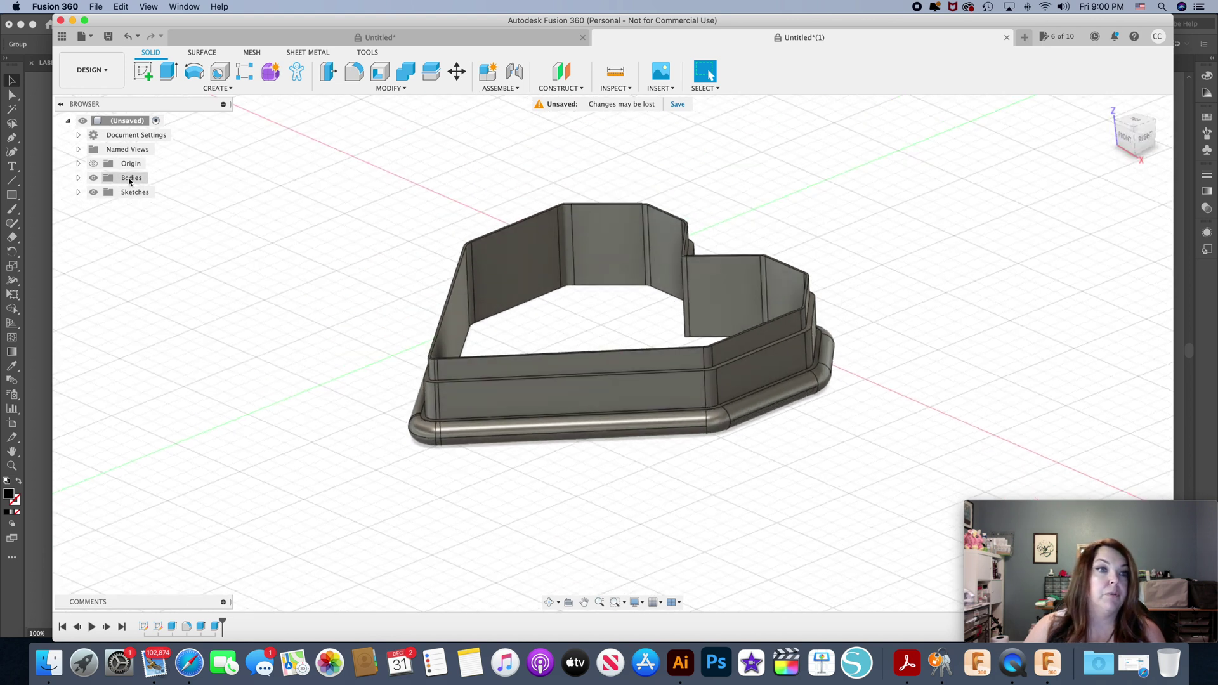
right_click(127, 121)
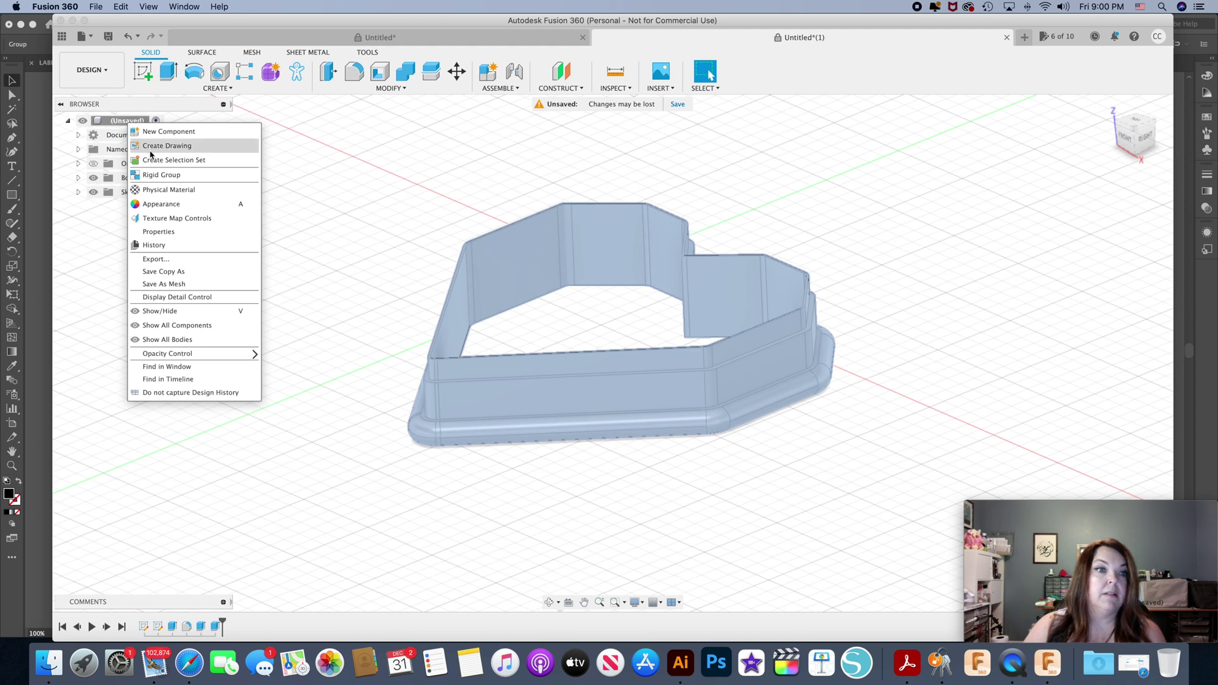
Export the cutter as a High-refinement binary STL, replacing Grid-heart_4in in the VALENTINES folder.
click(163, 284)
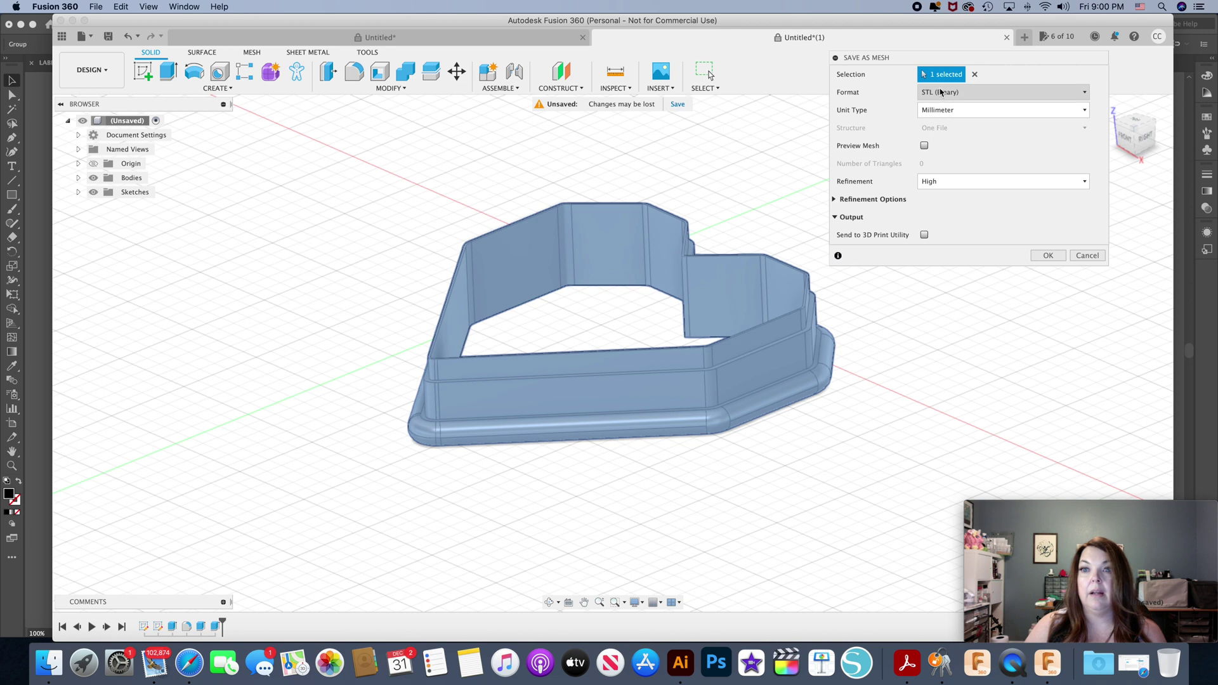
click(948, 187)
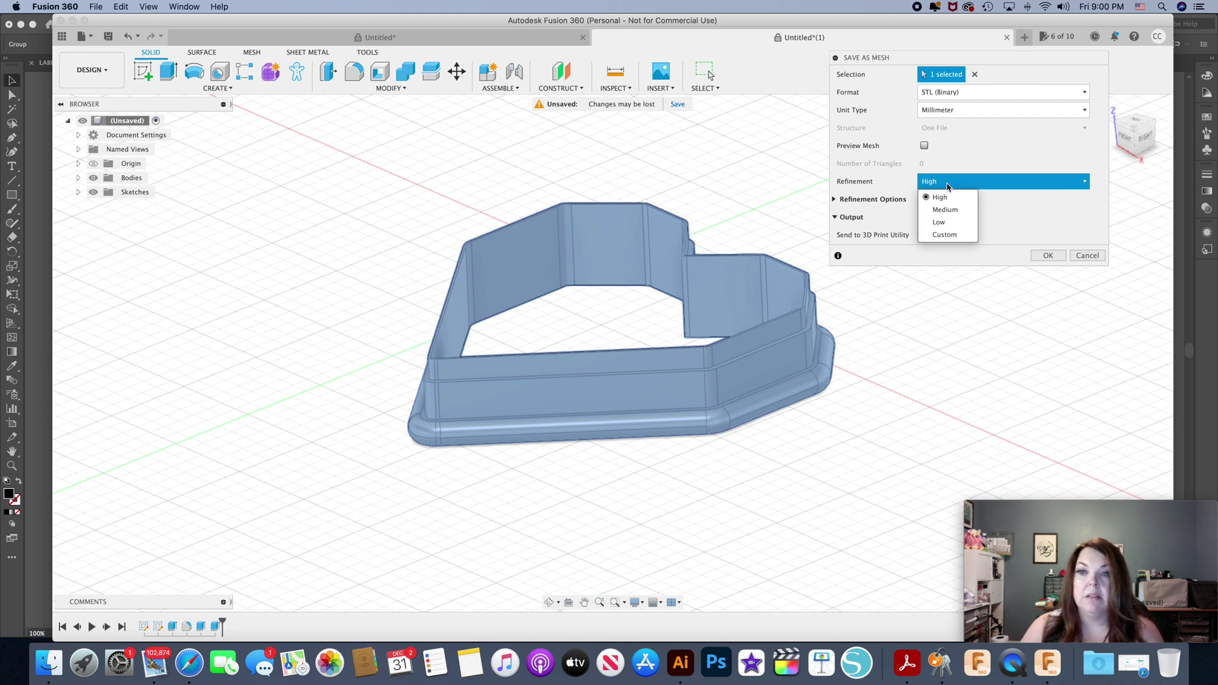
click(951, 196)
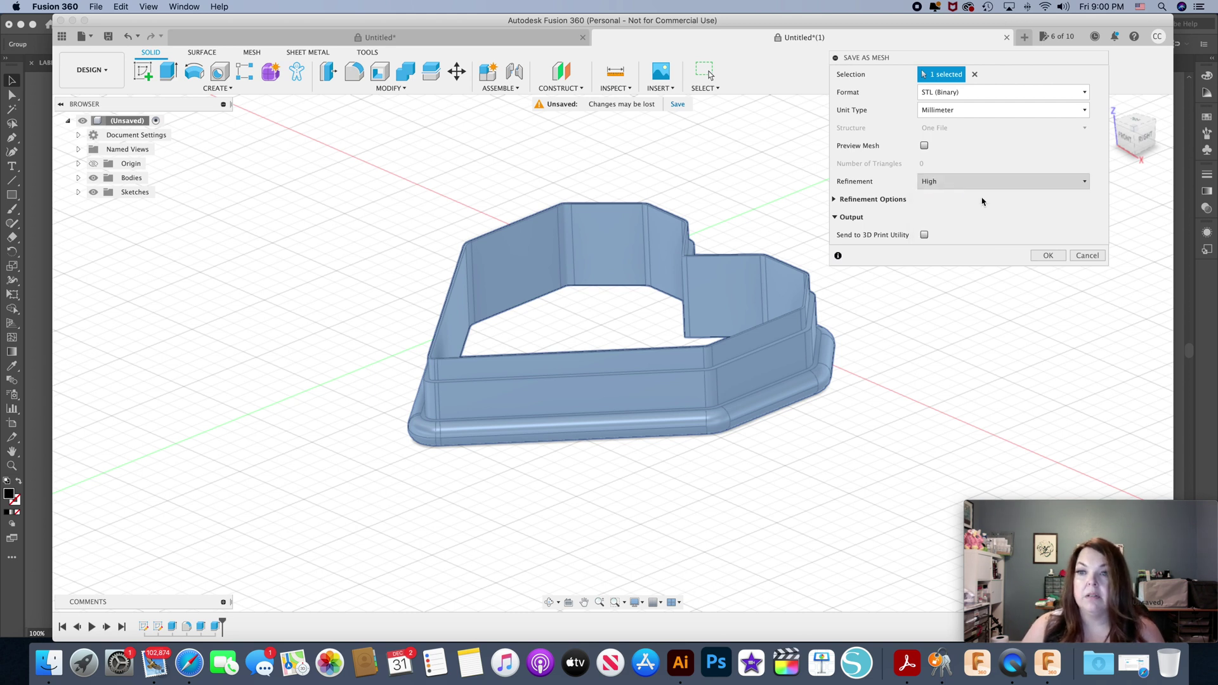
click(1048, 256)
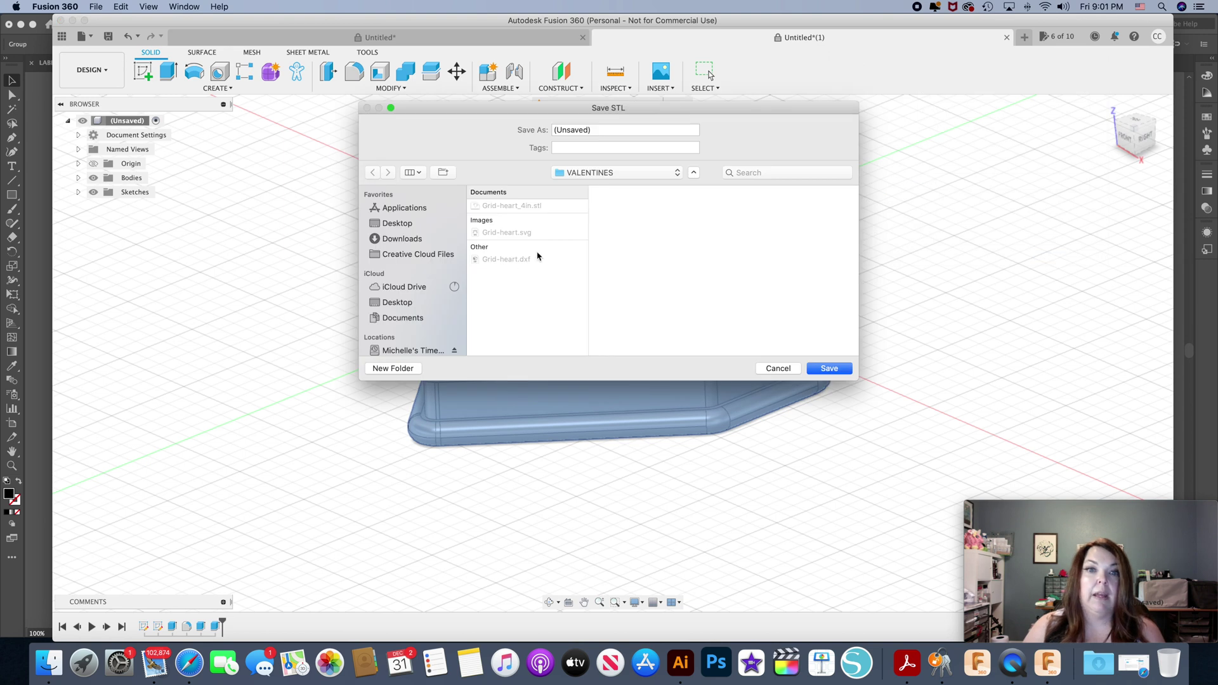
click(522, 207)
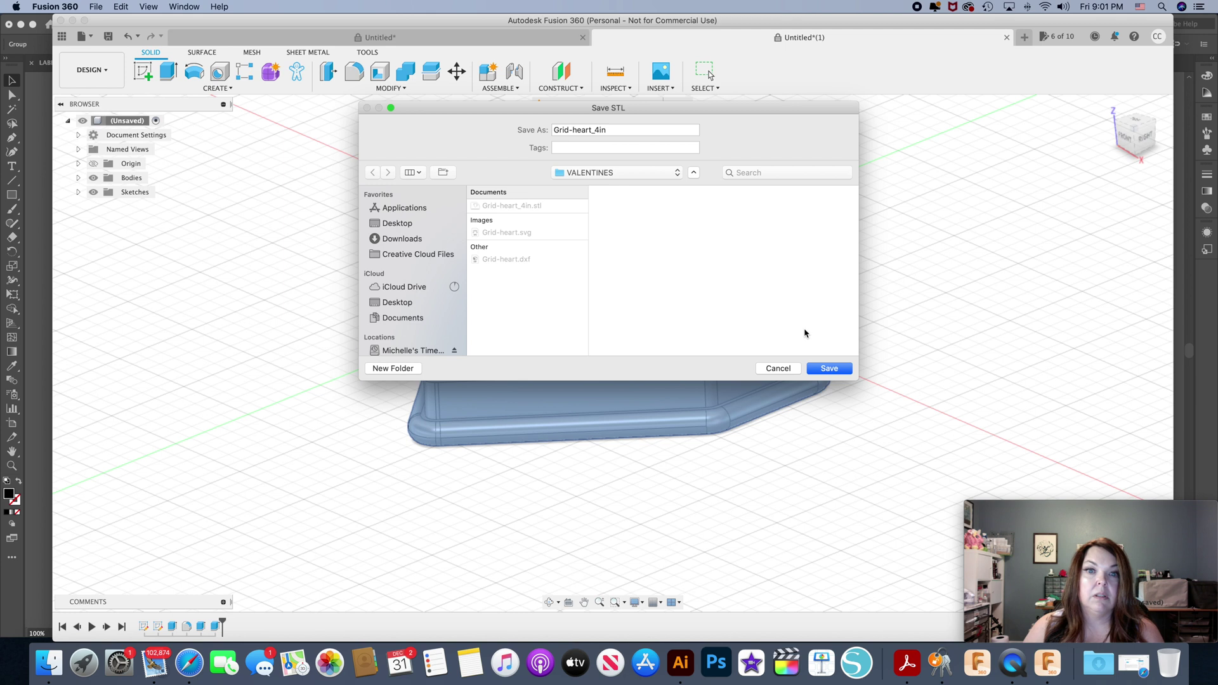
click(827, 369)
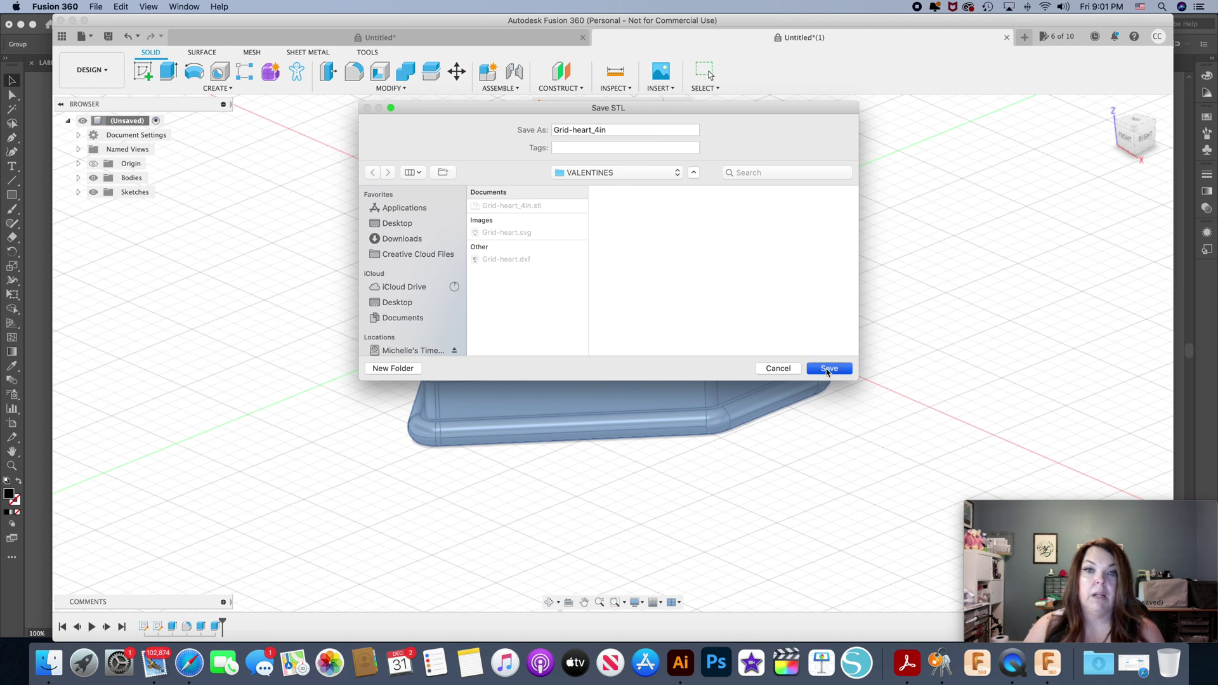
click(699, 187)
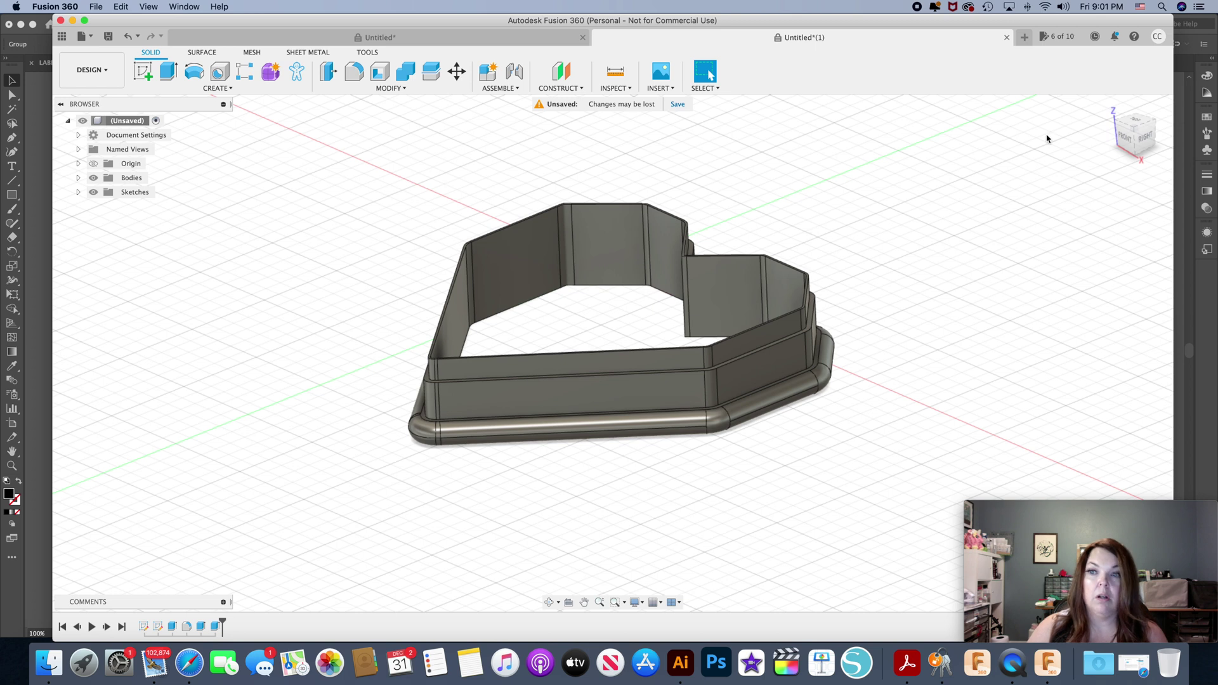
Orbit the exported cutter from several angles, then bring Illustrator's Grid-heart artwork to the front.
mouse_move(1138, 130)
mouse_down()
mouse_move(1138, 151)
mouse_move(1122, 132)
mouse_up()
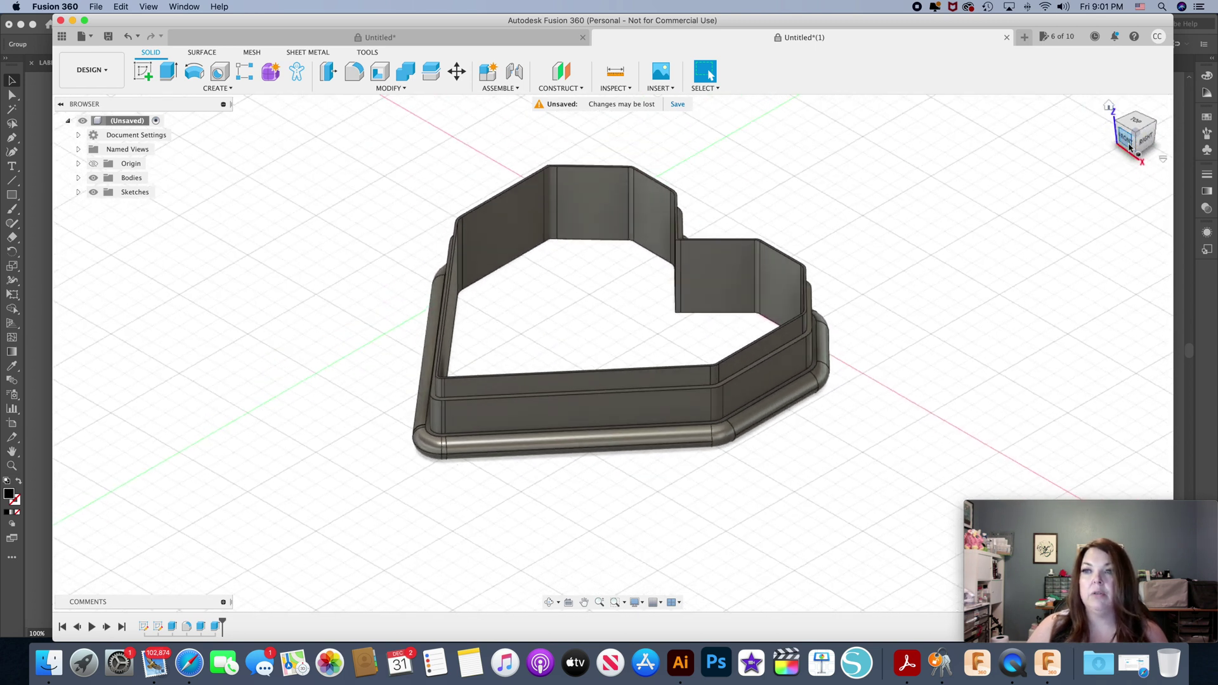
mouse_move(1118, 130)
mouse_down()
mouse_move(1129, 125)
mouse_move(1135, 145)
mouse_up()
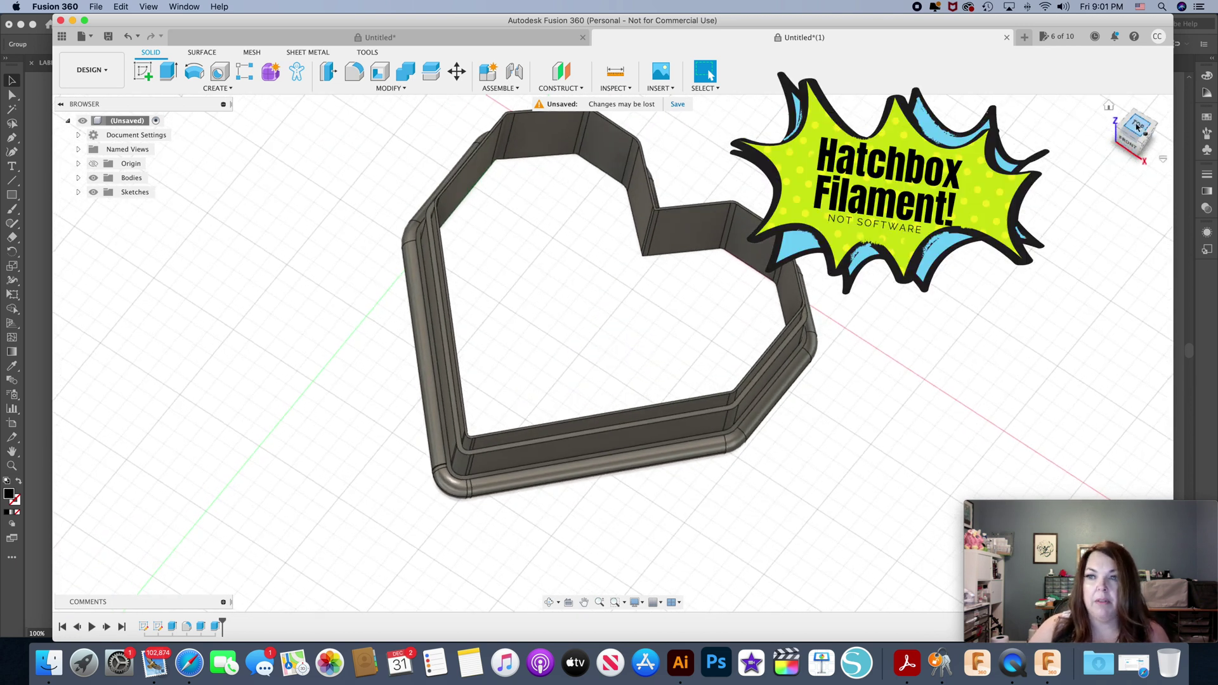
drag(1137, 127, 1099, 132)
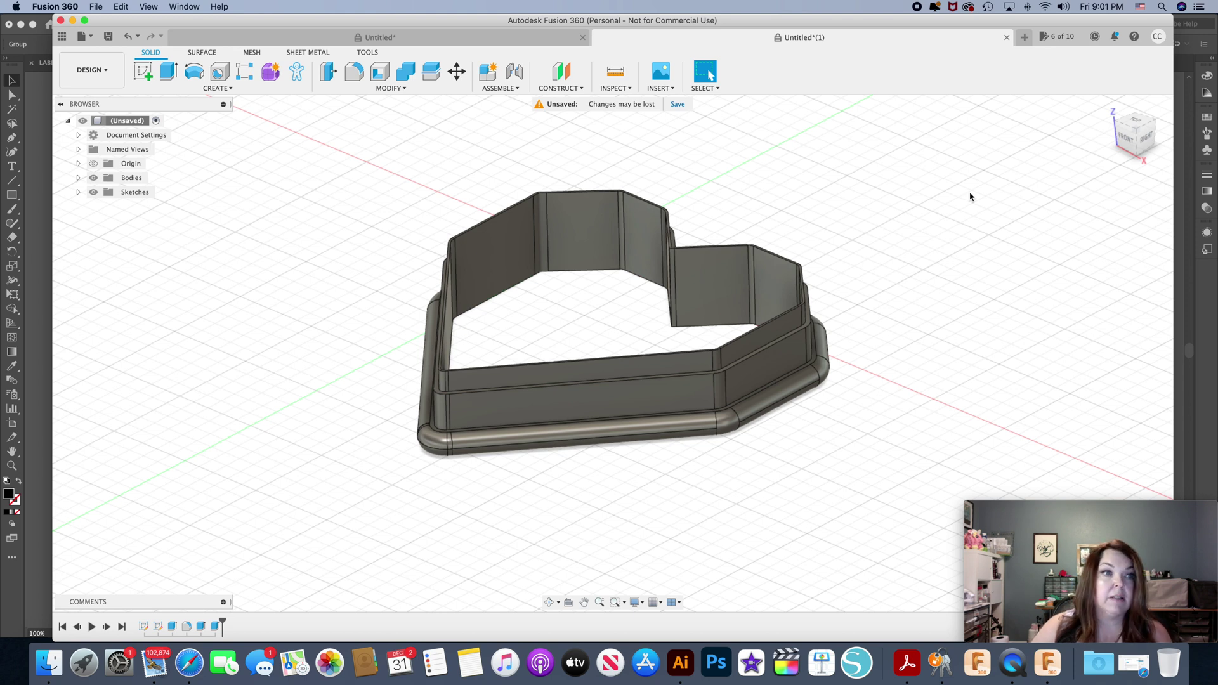
click(40, 188)
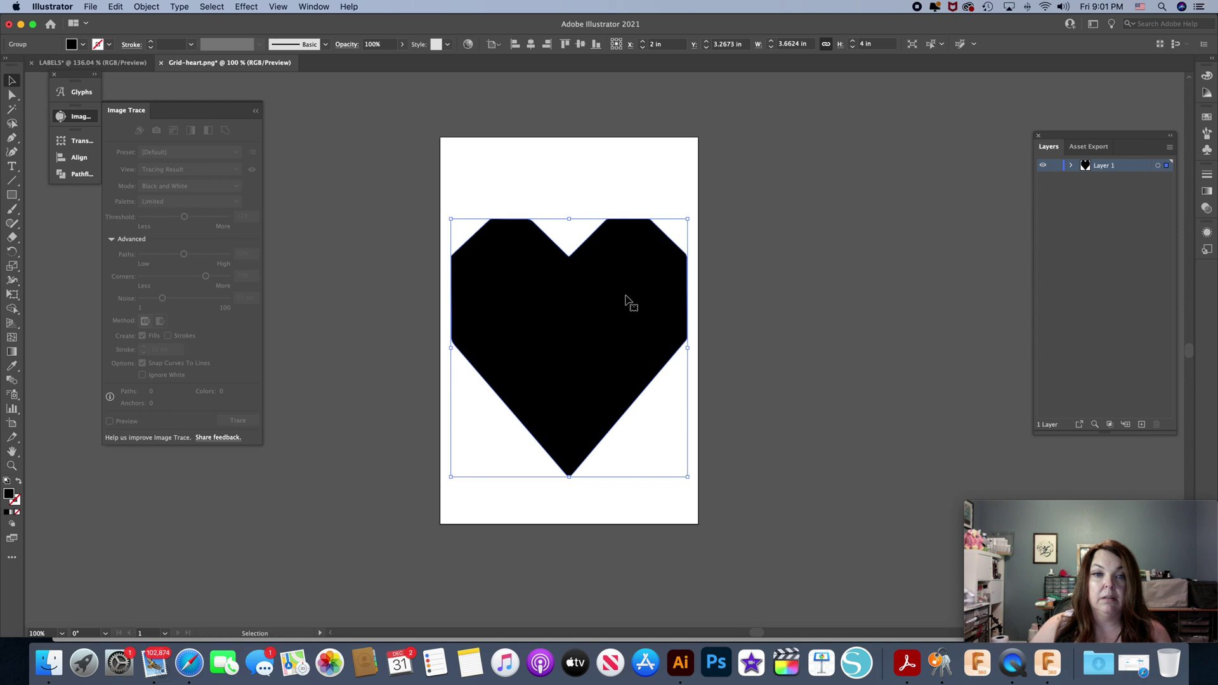
Nudge the heart artwork up to X 2 in, Y 3.1751 in, toggling the Image Trace panel closed and open.
mouse_move(625, 297)
mouse_down()
mouse_move(721, 272)
mouse_move(783, 264)
mouse_move(693, 280)
mouse_move(1017, 241)
mouse_move(730, 255)
mouse_move(637, 288)
mouse_up()
click(64, 117)
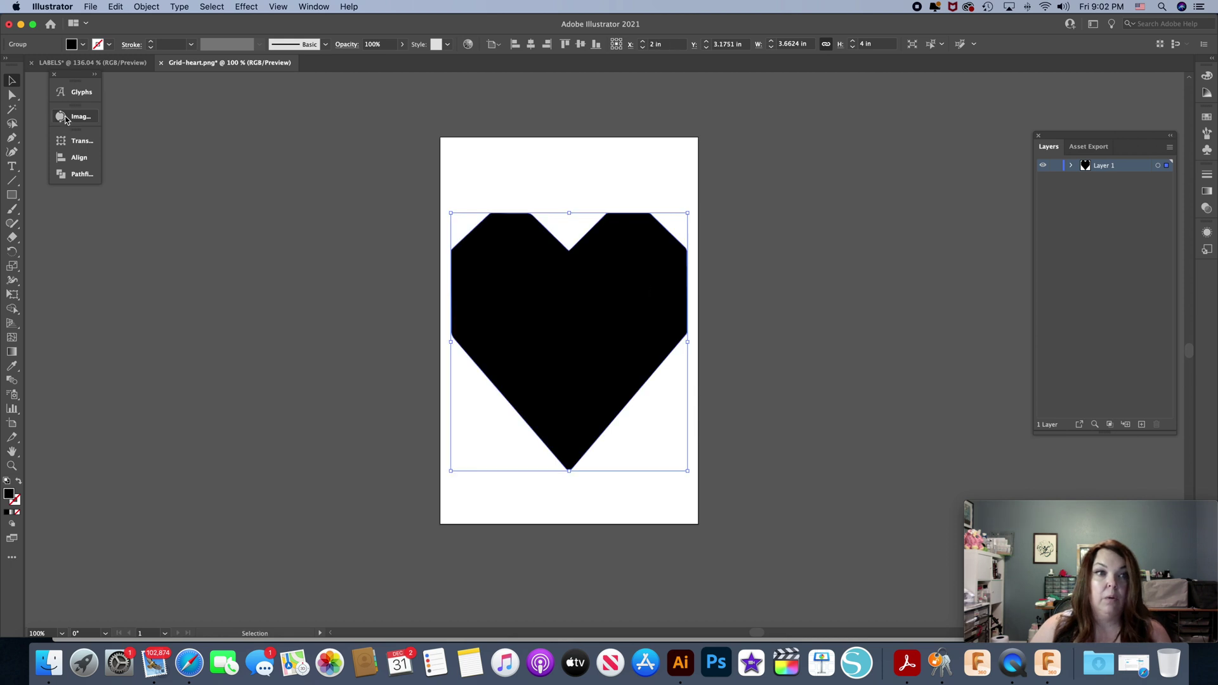
click(63, 117)
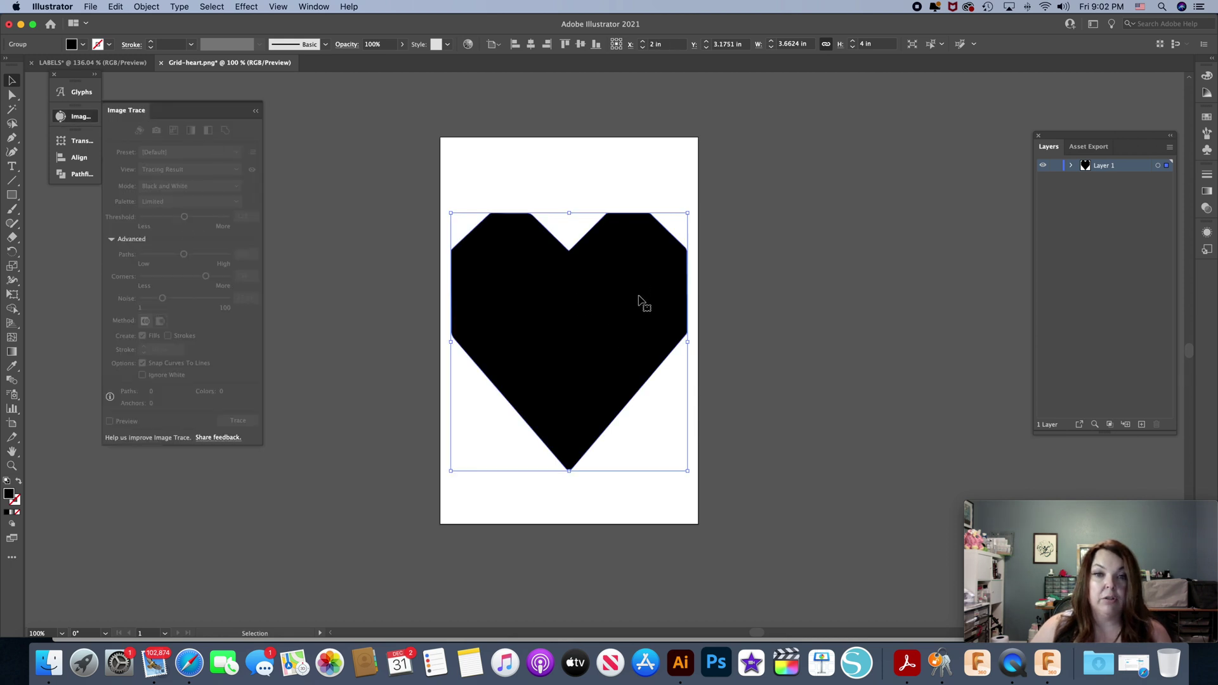
Bring the Fusion 360 heart cutter forward, view it from the top, point out Insert SVG, and check the Home view.
click(1049, 663)
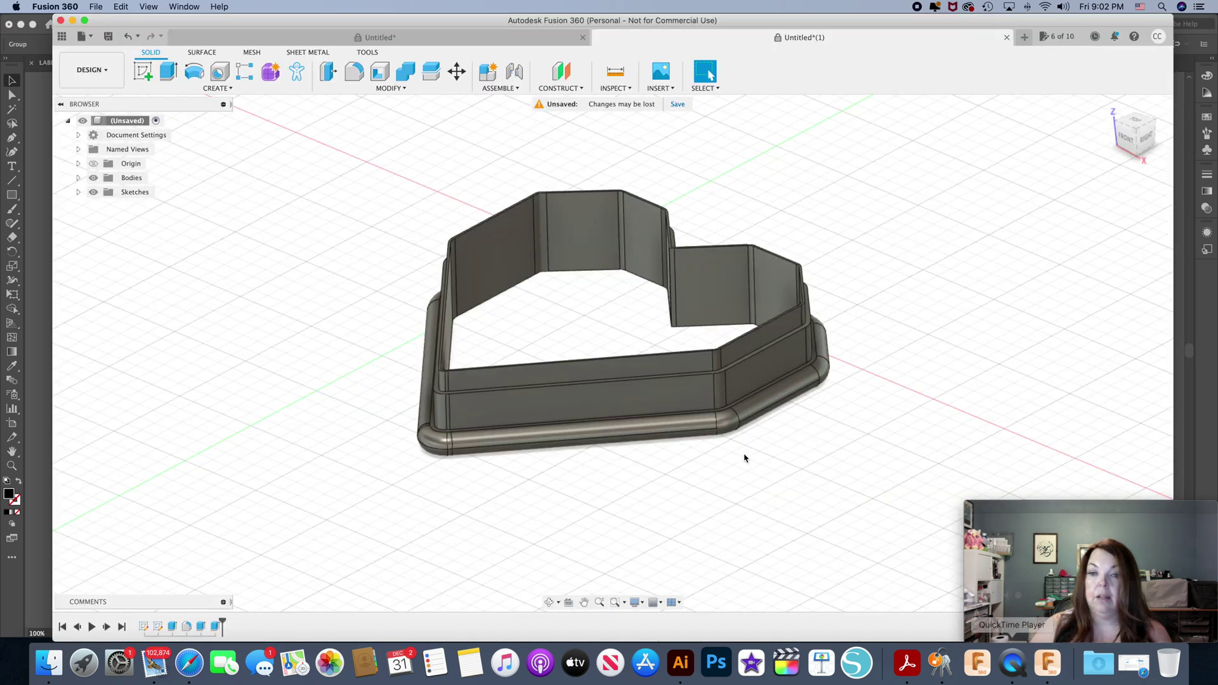
click(1135, 121)
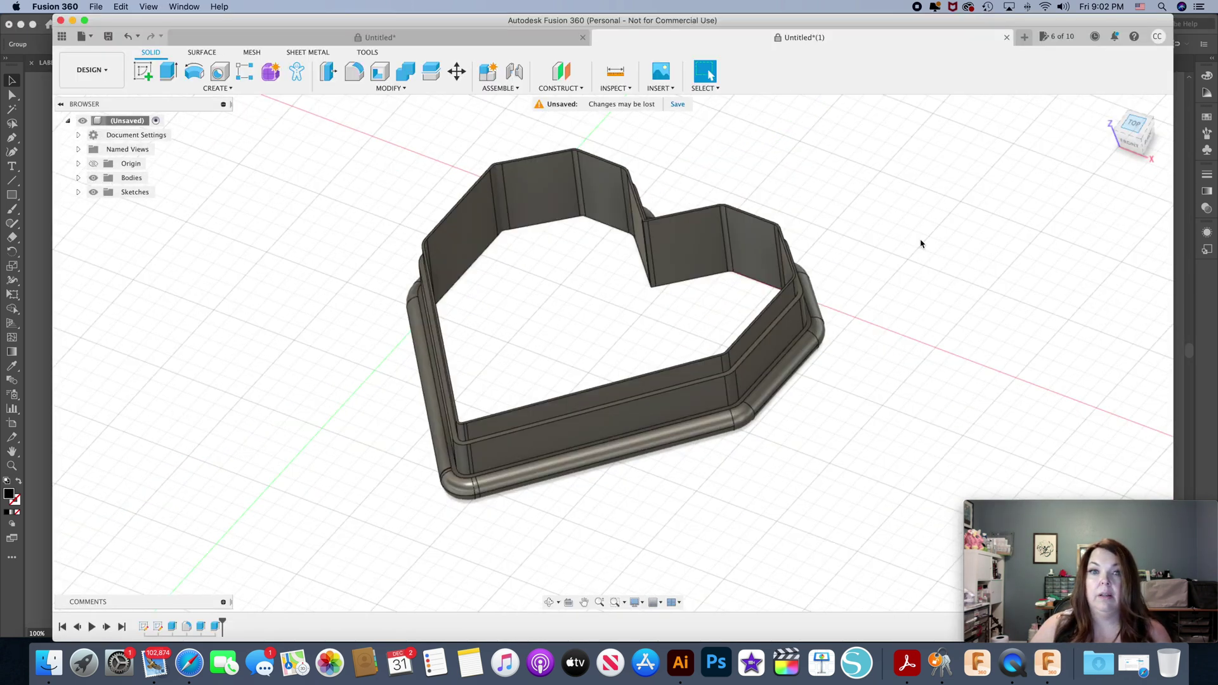
click(660, 90)
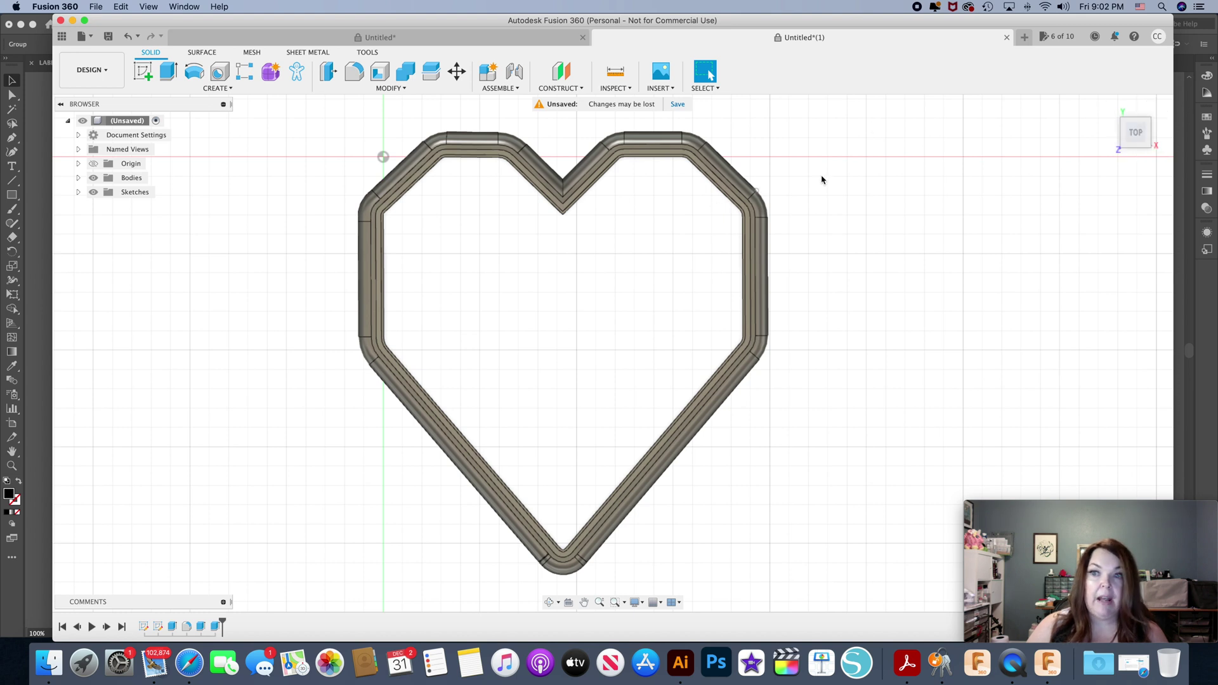
click(1108, 106)
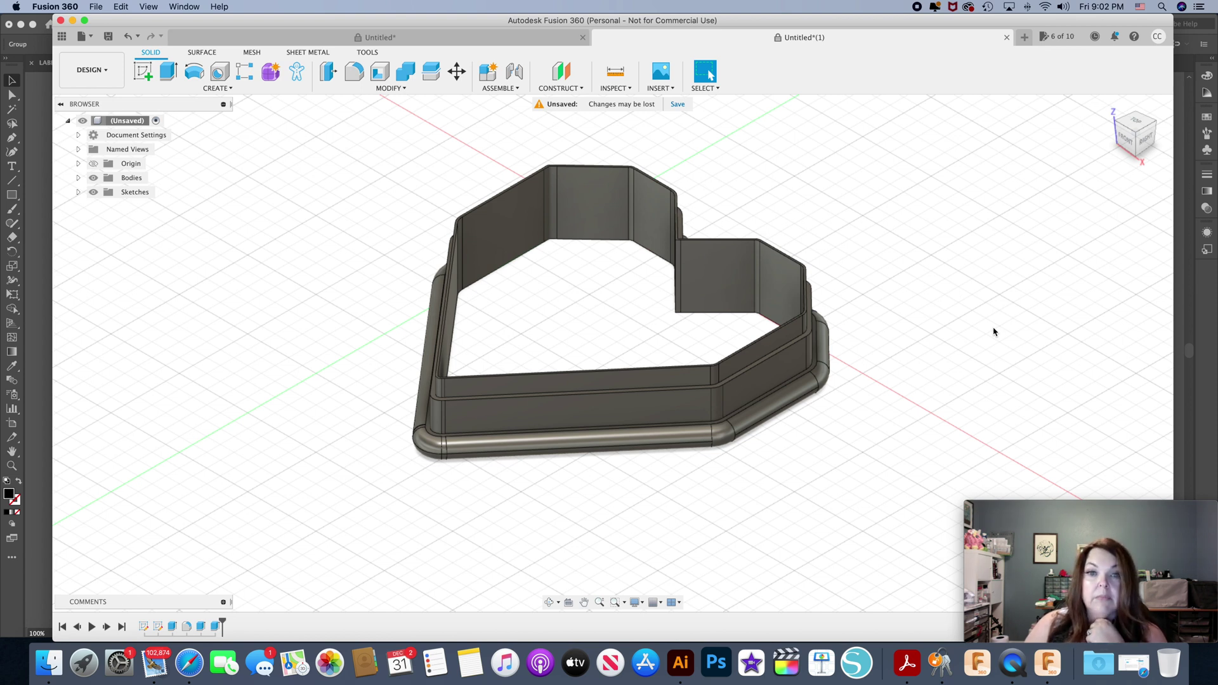
click(1138, 127)
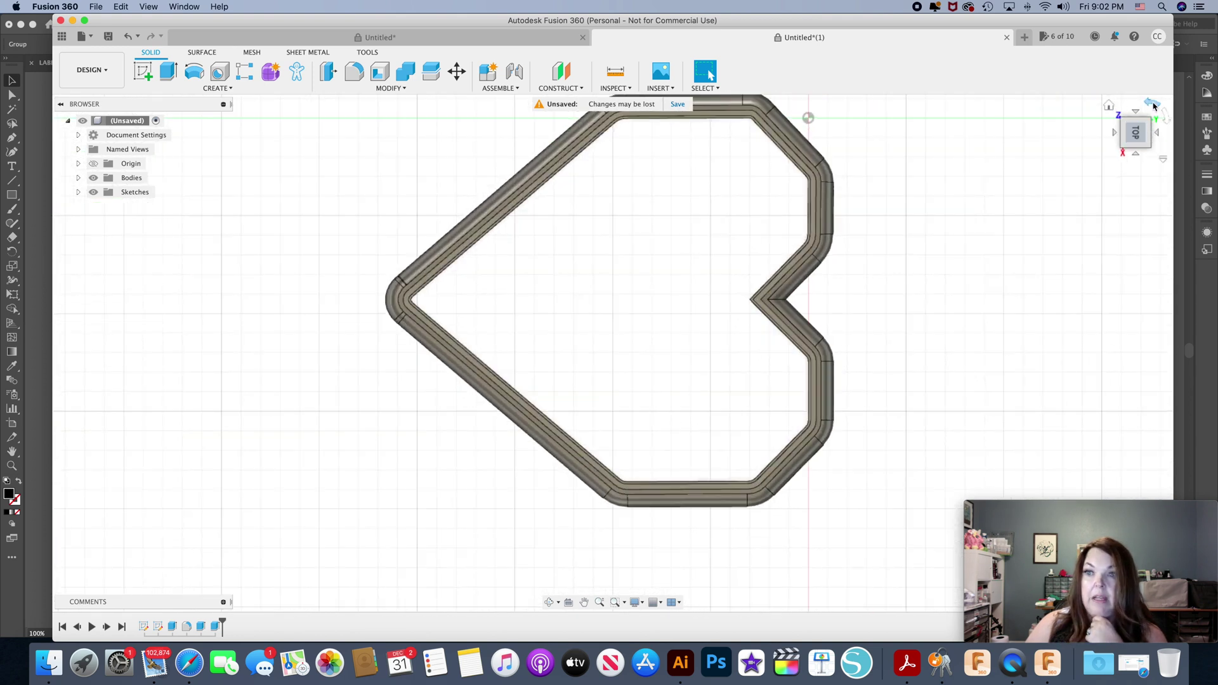
Rotate the top view 90° so the heart stands upright, then tilt it to show the front walls.
click(1153, 106)
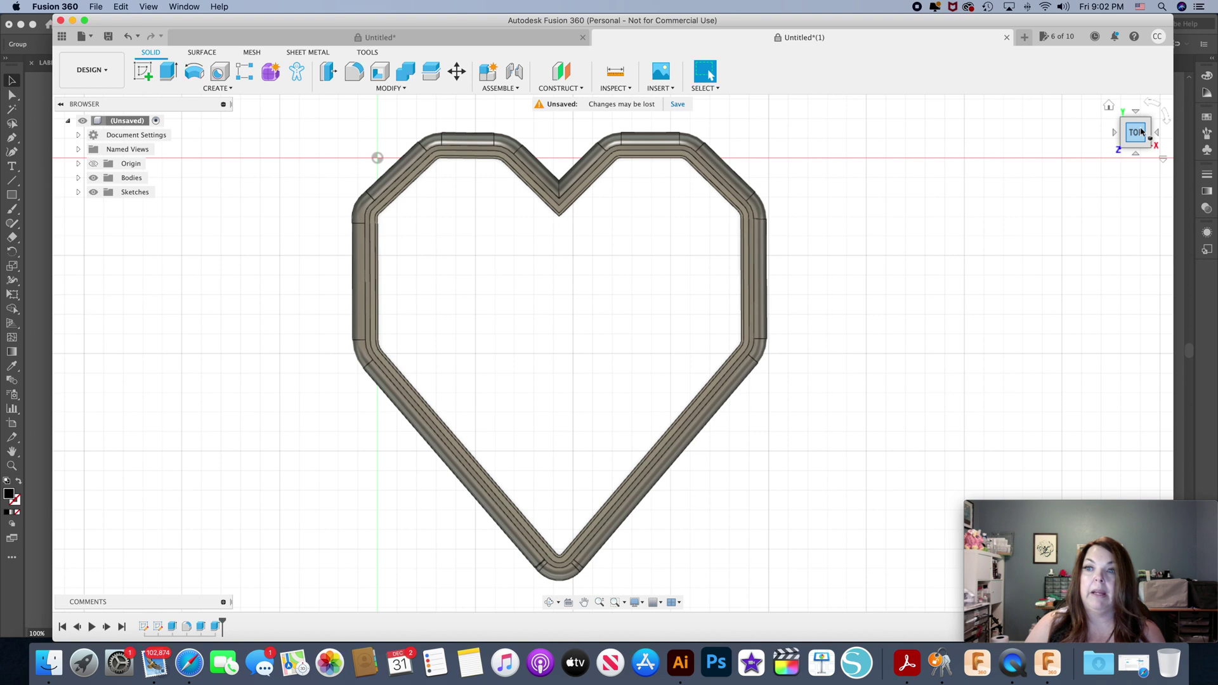
shift+middle_drag(1131, 122, 977, 244)
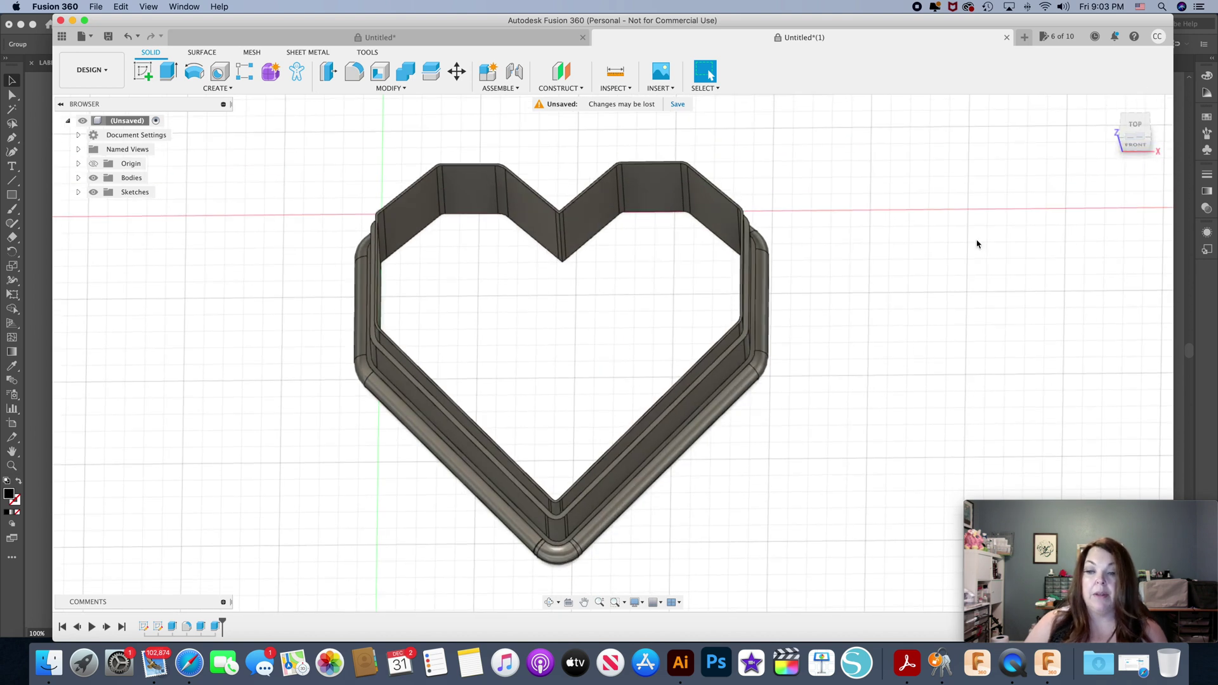